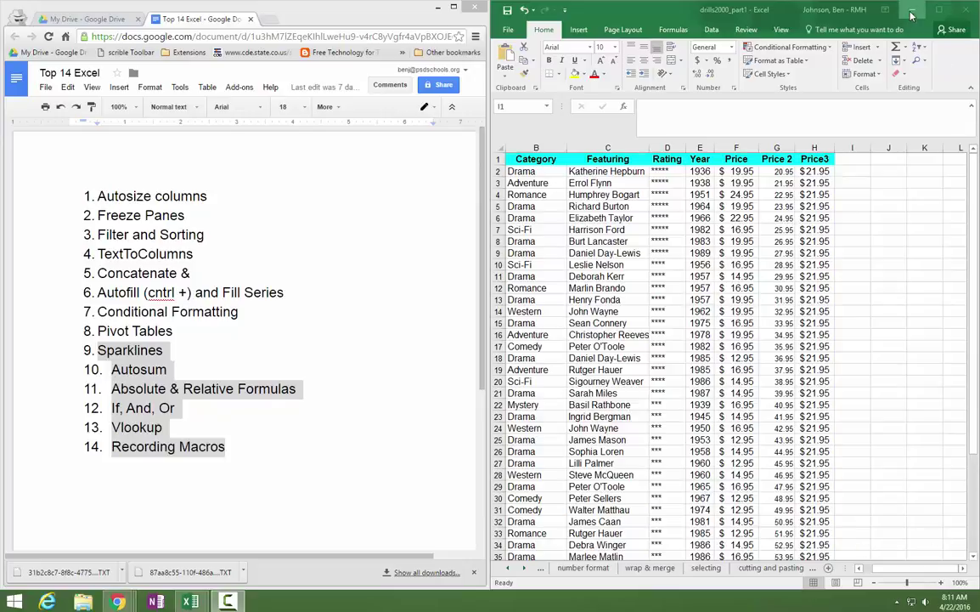
Insert a line sparkline in cell I2 based on the three prices in F2:H2
{"action": "left_click", "coordinate": [940, 9]}
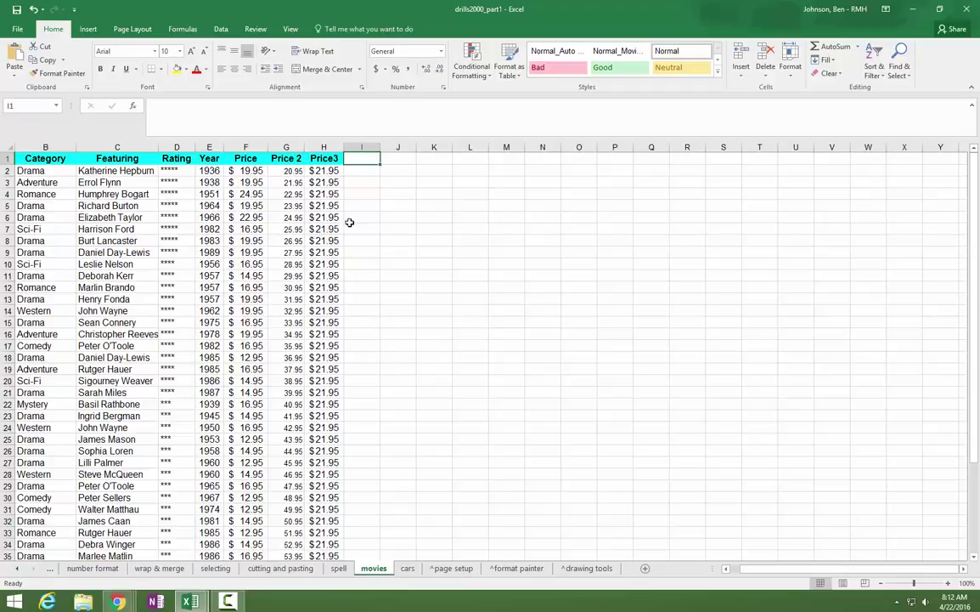
{"action": "left_click", "coordinate": [357, 174]}
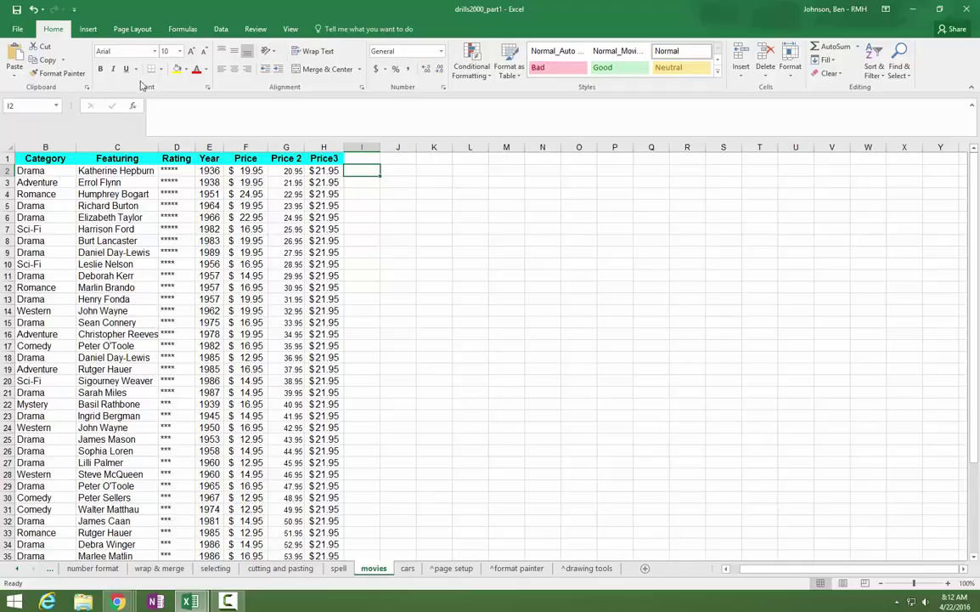
{"action": "left_click", "coordinate": [89, 29]}
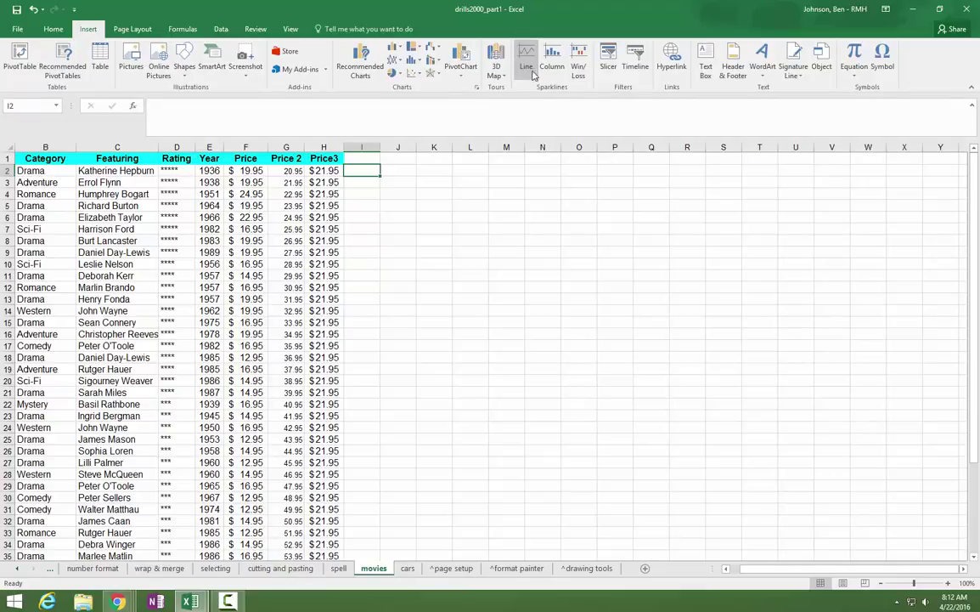
{"action": "left_click", "coordinate": [579, 77]}
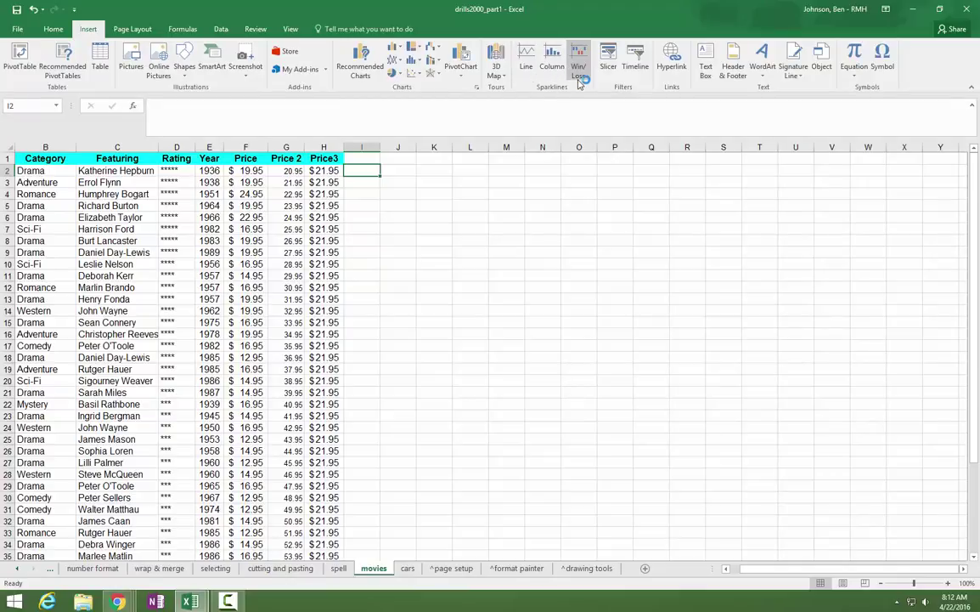
{"action": "left_click", "coordinate": [528, 64]}
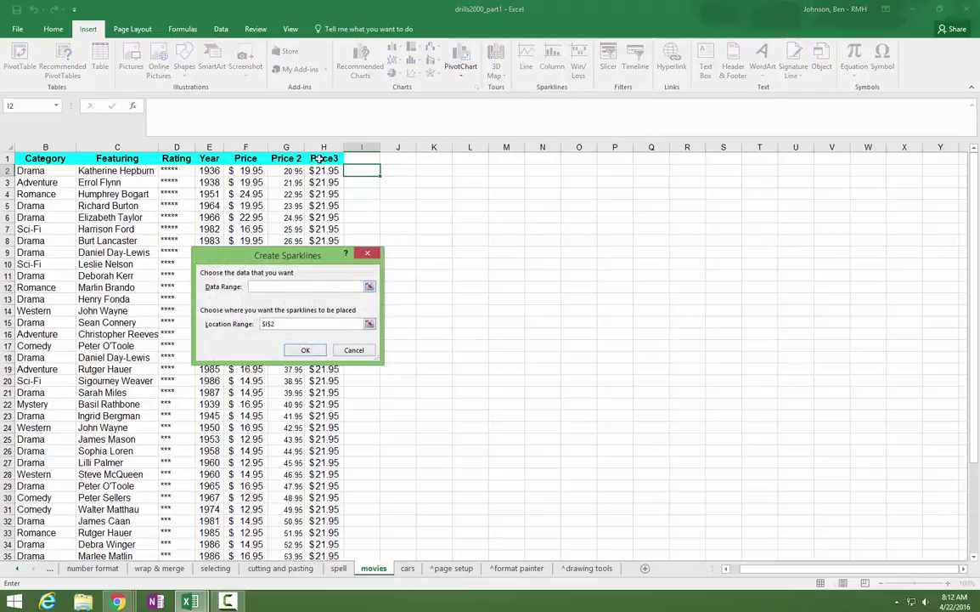
{"action": "left_click_drag", "start_coordinate": [240, 170], "coordinate": [324, 170]}
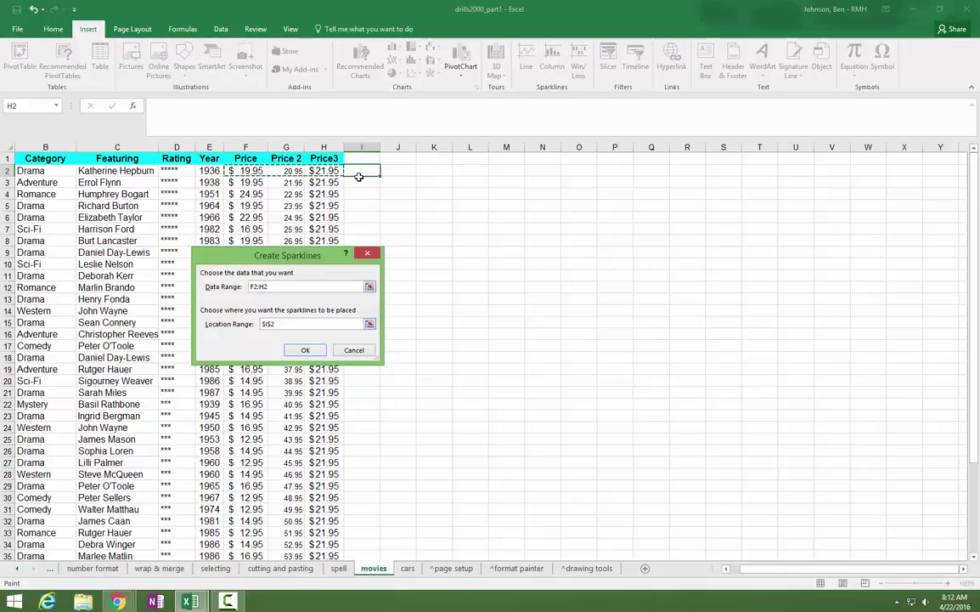
{"action": "left_click", "coordinate": [306, 352]}
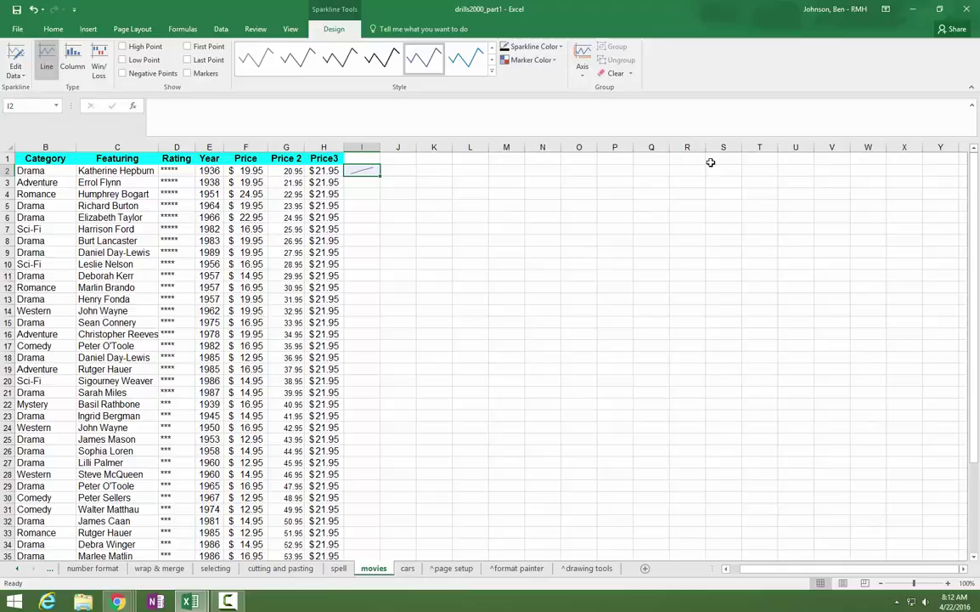
Fill the sparkline from I2 down column I to row 45 and widen the column slightly
{"action": "left_click", "coordinate": [583, 76]}
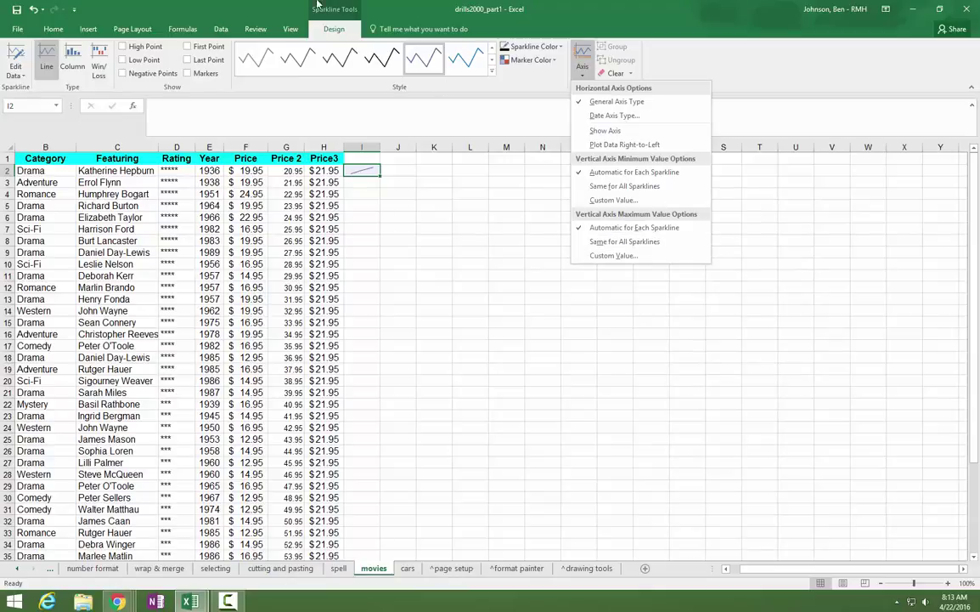
{"action": "left_click", "coordinate": [387, 221]}
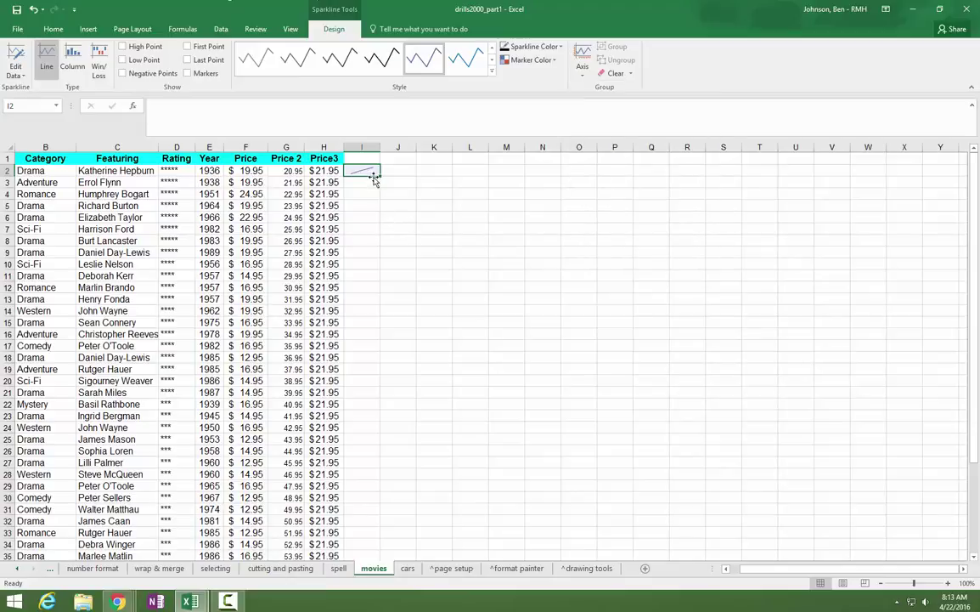
{"action": "left_click_drag", "start_coordinate": [382, 175], "coordinate": [390, 537]}
{"action": "scroll", "coordinate": [452, 503], "scroll_direction": "up", "scroll_amount": 4}
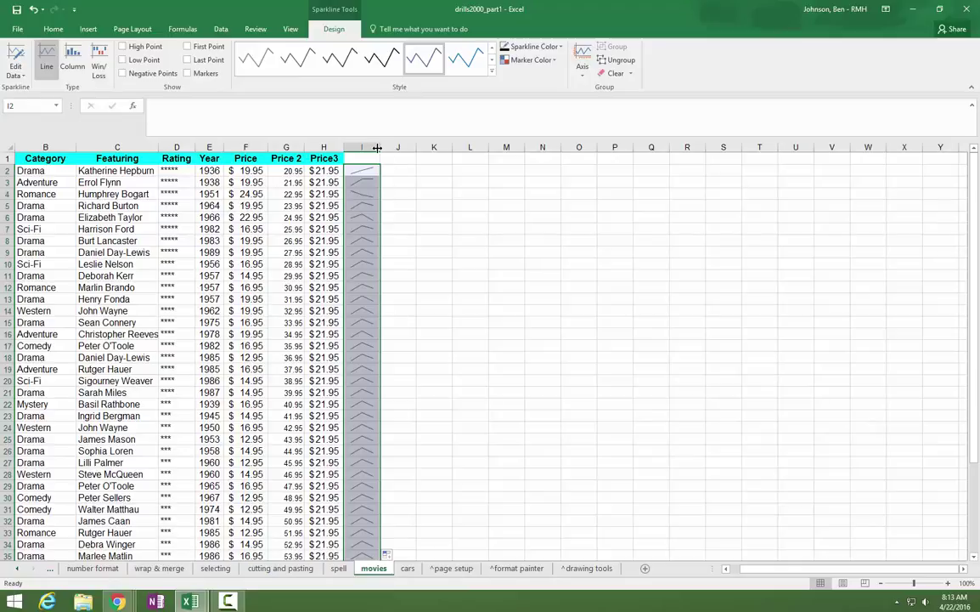
{"action": "left_click_drag", "start_coordinate": [380, 147], "coordinate": [399, 156]}
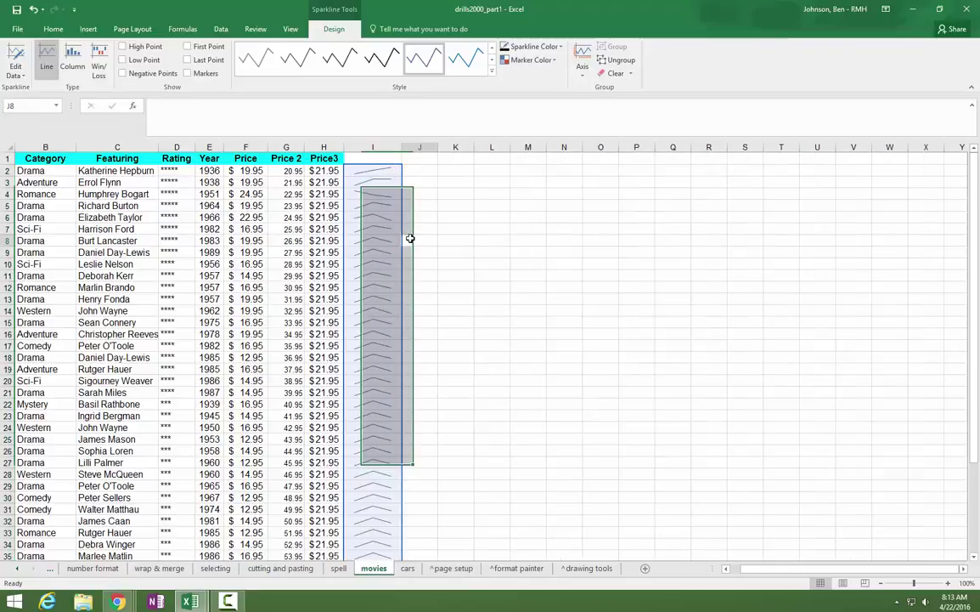
{"action": "left_click", "coordinate": [405, 240]}
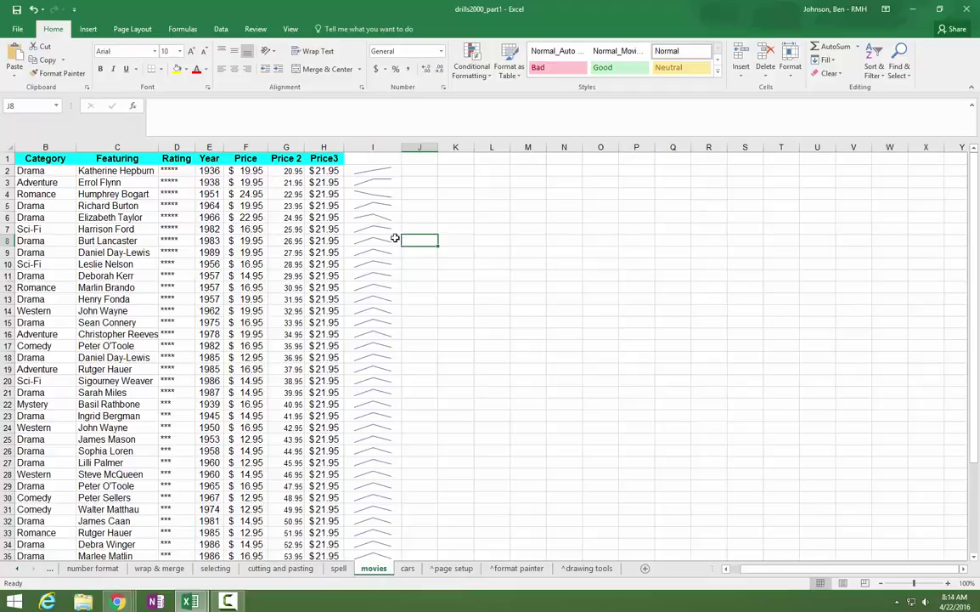
{"action": "scroll", "coordinate": [381, 228], "scroll_direction": "down", "scroll_amount": 3}
{"action": "scroll", "coordinate": [343, 204], "scroll_direction": "up", "scroll_amount": 3}
{"action": "left_click_drag", "start_coordinate": [665, 16], "coordinate": [339, 32]}
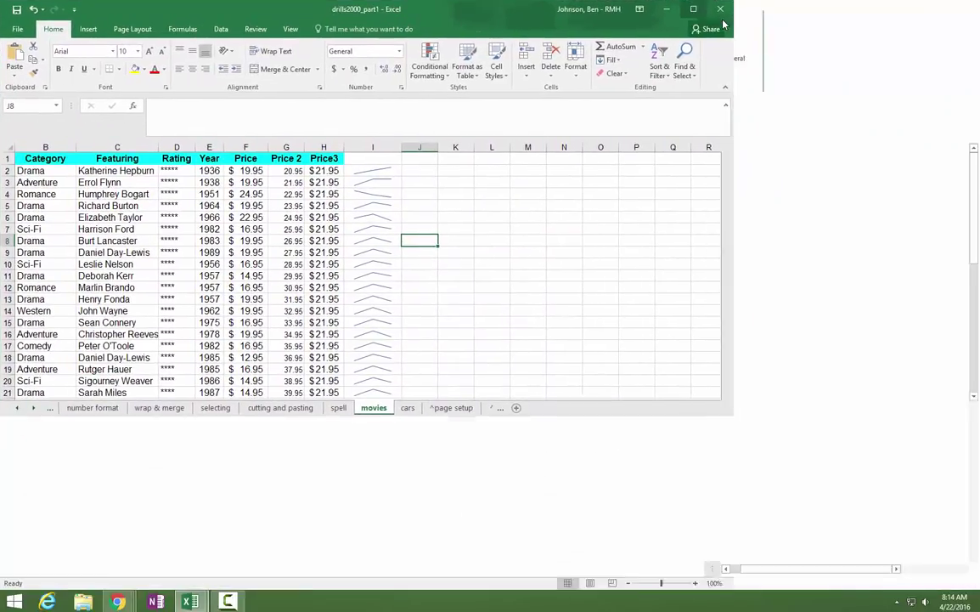
Total the Price column in cell F46 with AutoSum over F2:F45
{"action": "scroll", "coordinate": [605, 368], "scroll_direction": "down", "scroll_amount": 7}
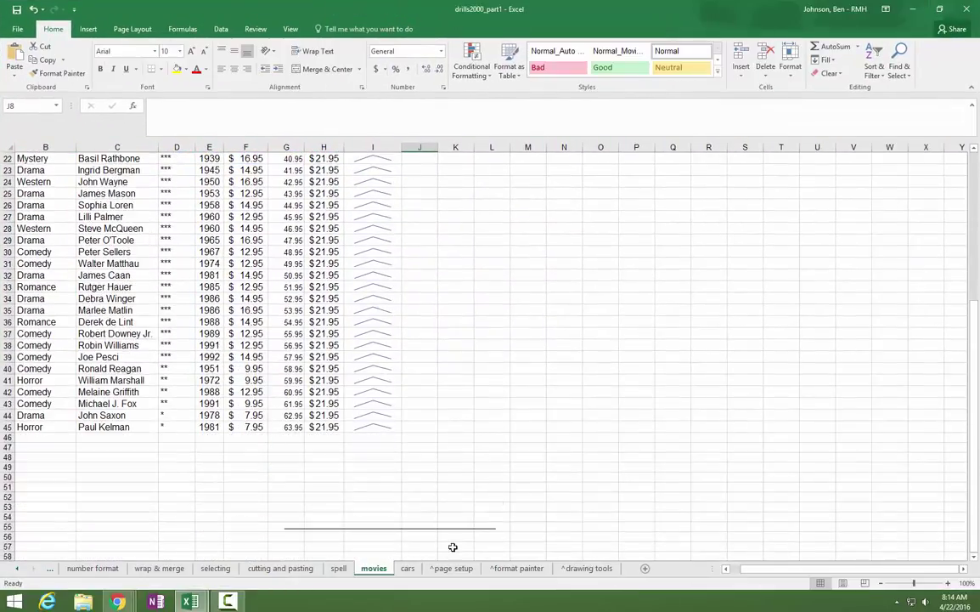
{"action": "left_click", "coordinate": [248, 438]}
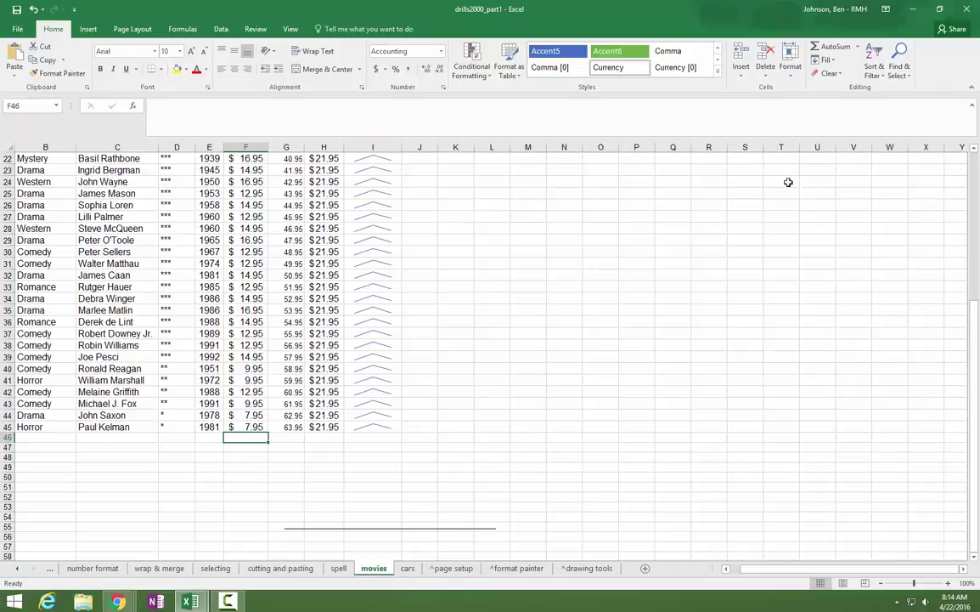
{"action": "left_click", "coordinate": [828, 48]}
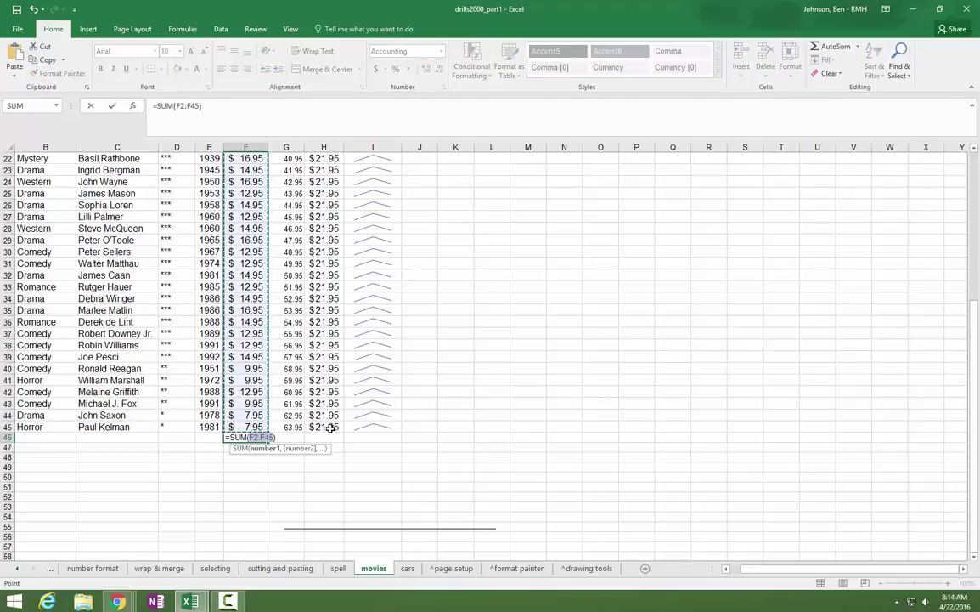
{"action": "scroll", "coordinate": [468, 476], "scroll_direction": "up", "scroll_amount": 7}
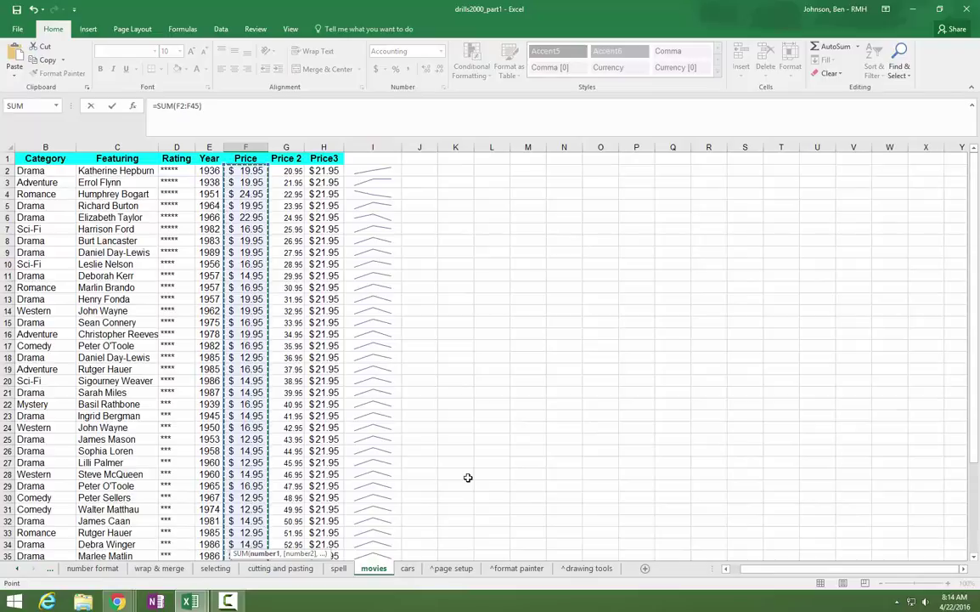
{"action": "scroll", "coordinate": [468, 476], "scroll_direction": "down", "scroll_amount": 7}
{"action": "scroll", "coordinate": [467, 472], "scroll_direction": "up", "scroll_amount": 2}
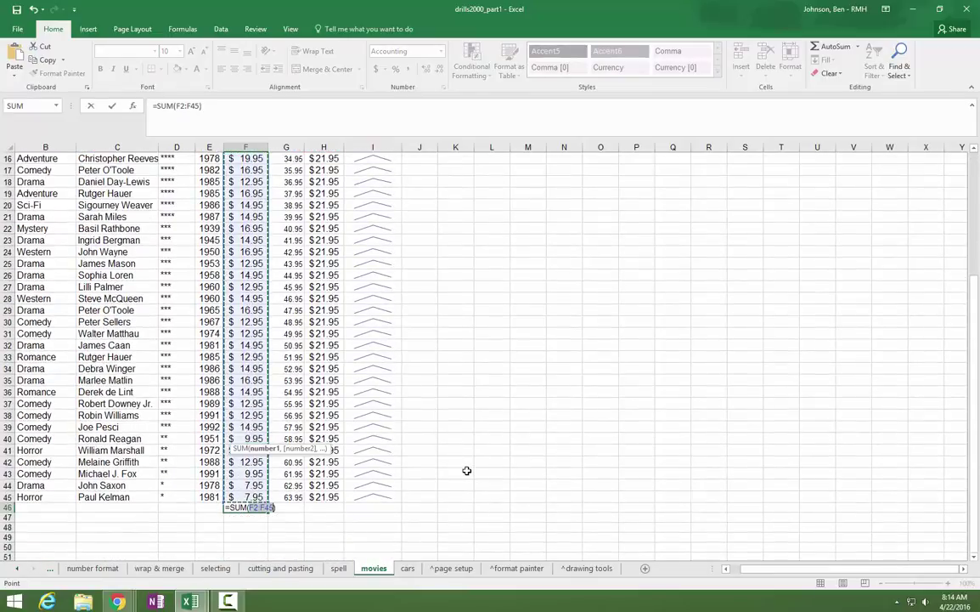
{"action": "key", "text": "Return"}
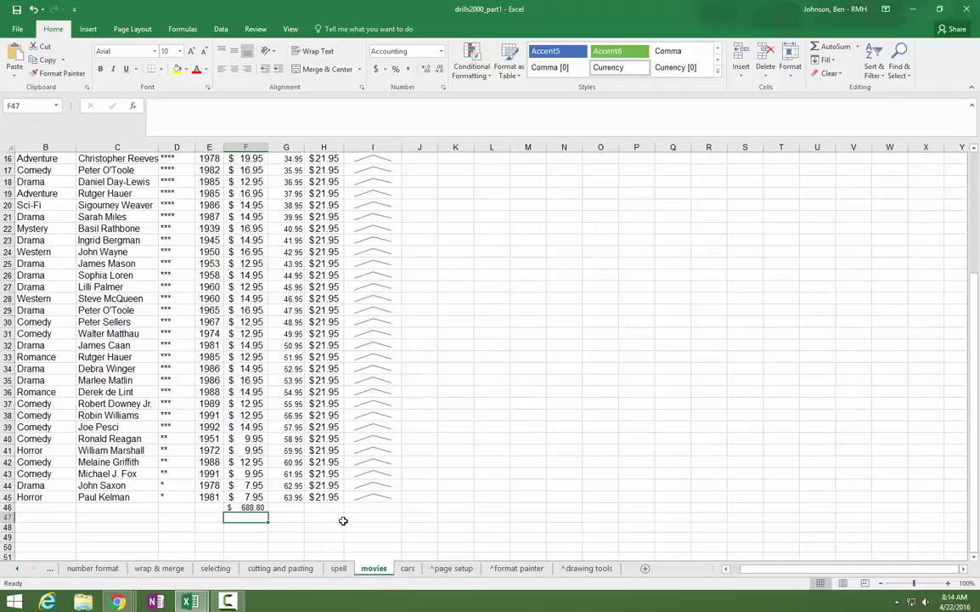
Sum the first movie's three prices in cell J2 with AutoSum, restricting the range to F2:H2
{"action": "left_click", "coordinate": [284, 507]}
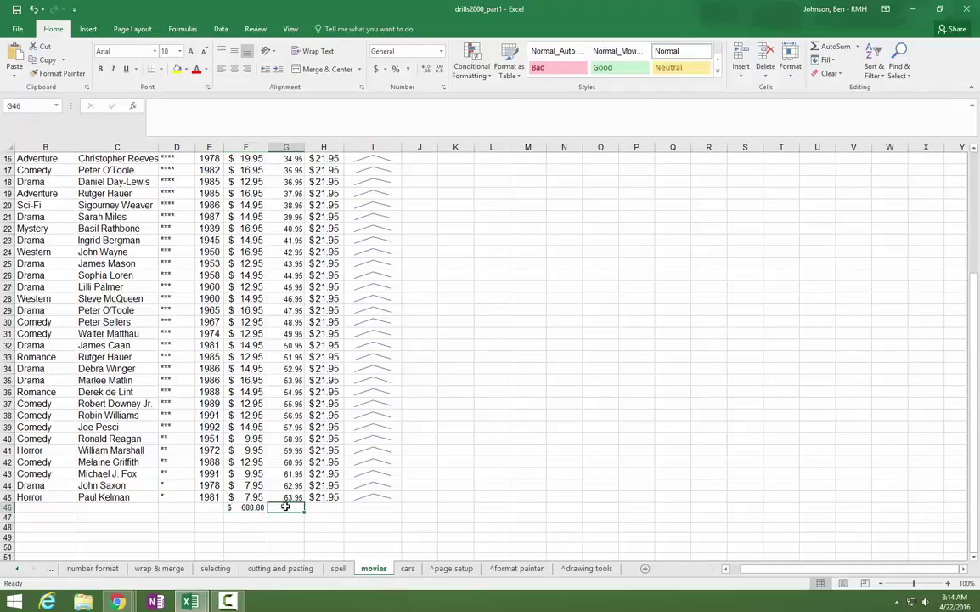
{"action": "scroll", "coordinate": [493, 439], "scroll_direction": "up", "scroll_amount": 5}
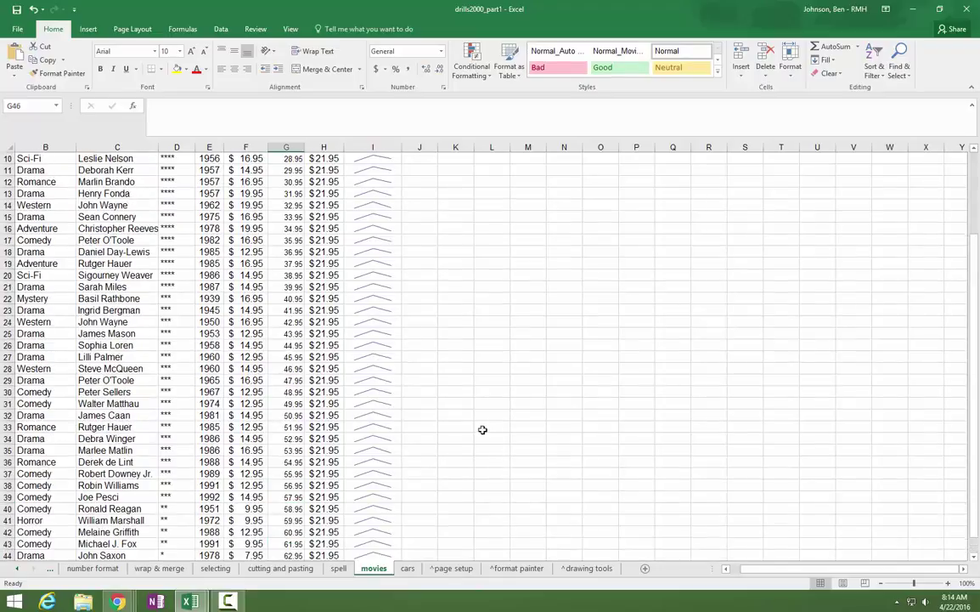
{"action": "left_click", "coordinate": [420, 171]}
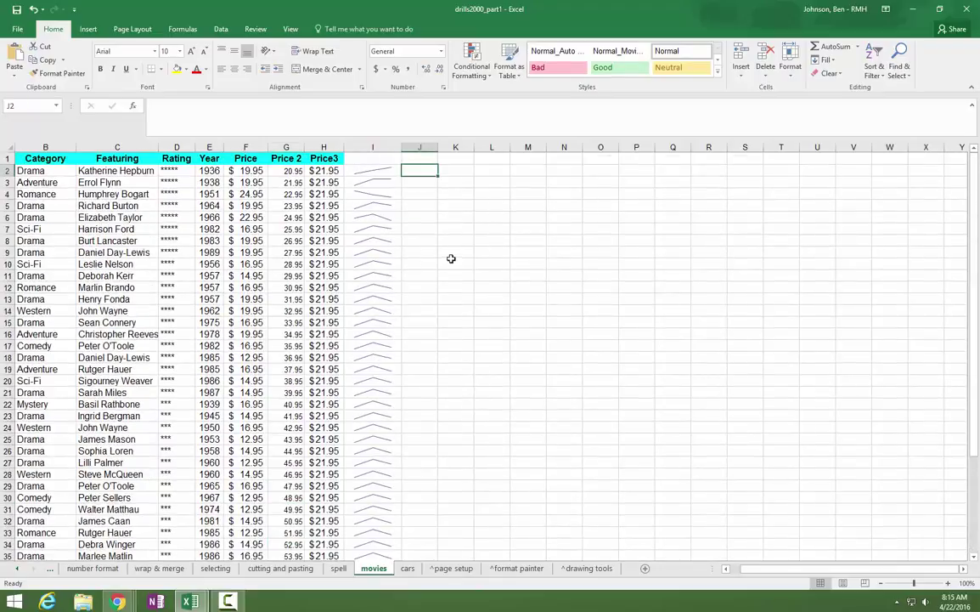
{"action": "left_click", "coordinate": [826, 46]}
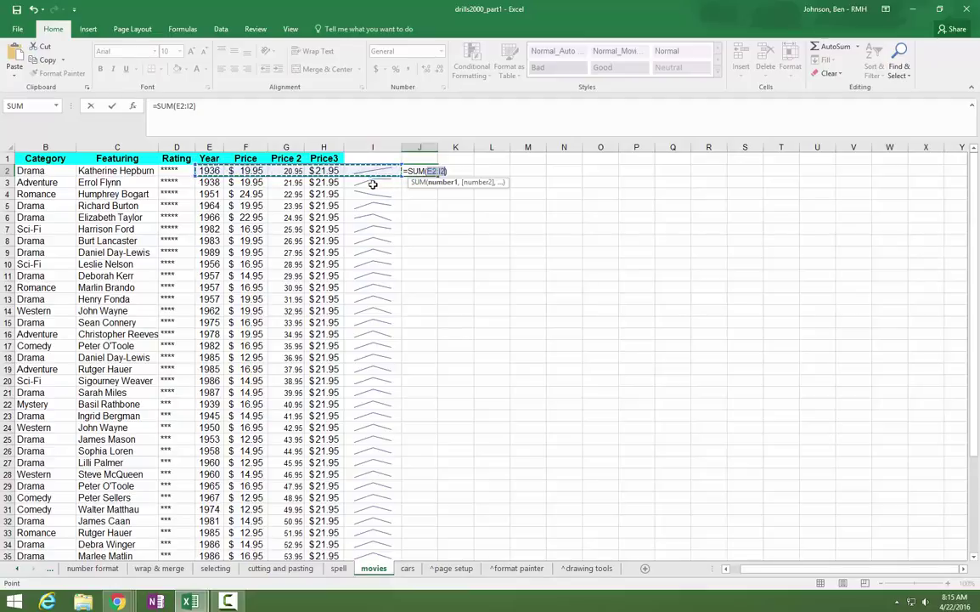
{"action": "left_click", "coordinate": [329, 170]}
{"action": "left_click_drag", "start_coordinate": [329, 171], "coordinate": [242, 171]}
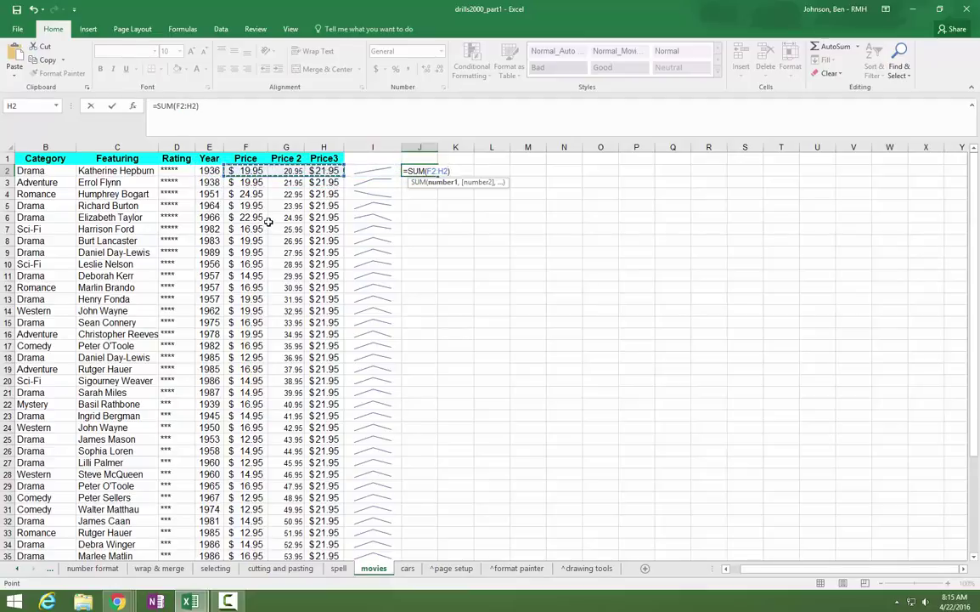
{"action": "key", "text": "Return"}
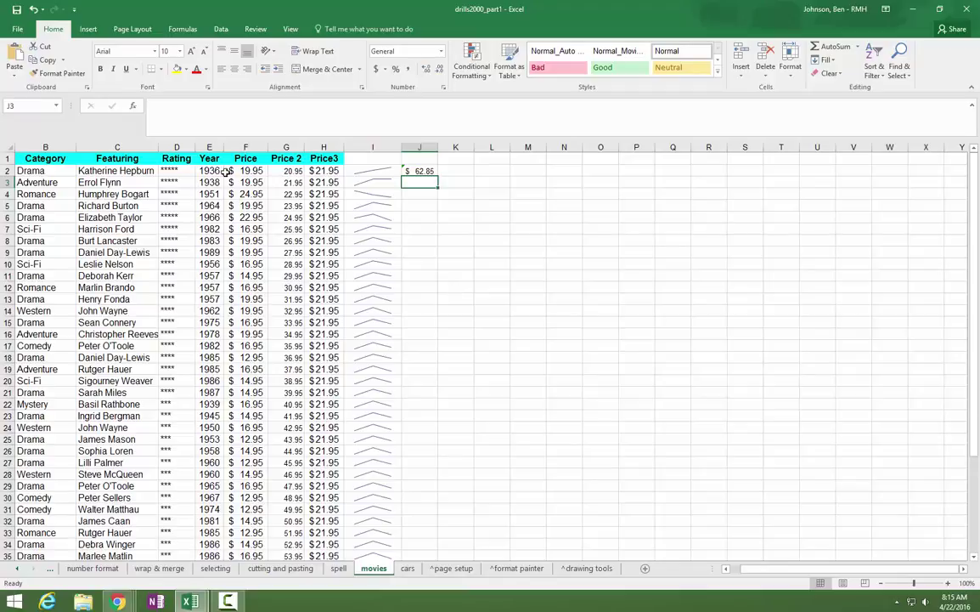
View the error-checking options for the sum in cell J2 without applying any
{"action": "left_click", "coordinate": [412, 170]}
{"action": "left_click", "coordinate": [389, 171]}
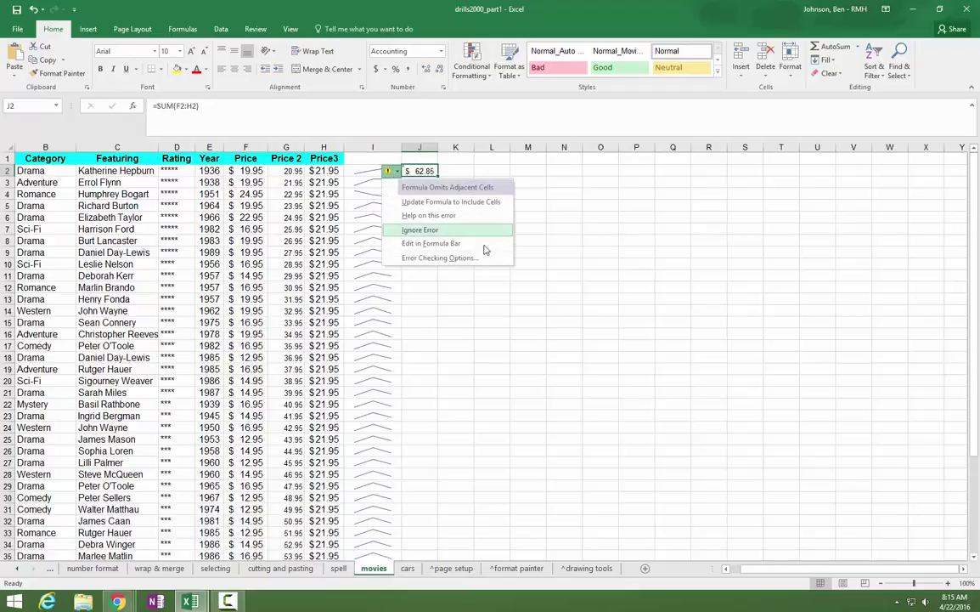
{"action": "left_click", "coordinate": [562, 242]}
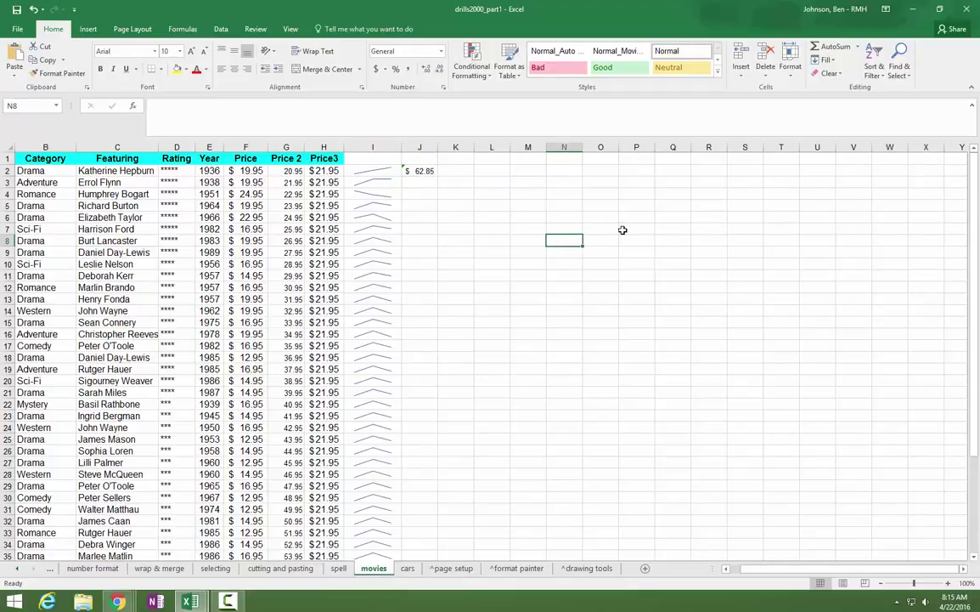
{"action": "double_click", "coordinate": [538, 6]}
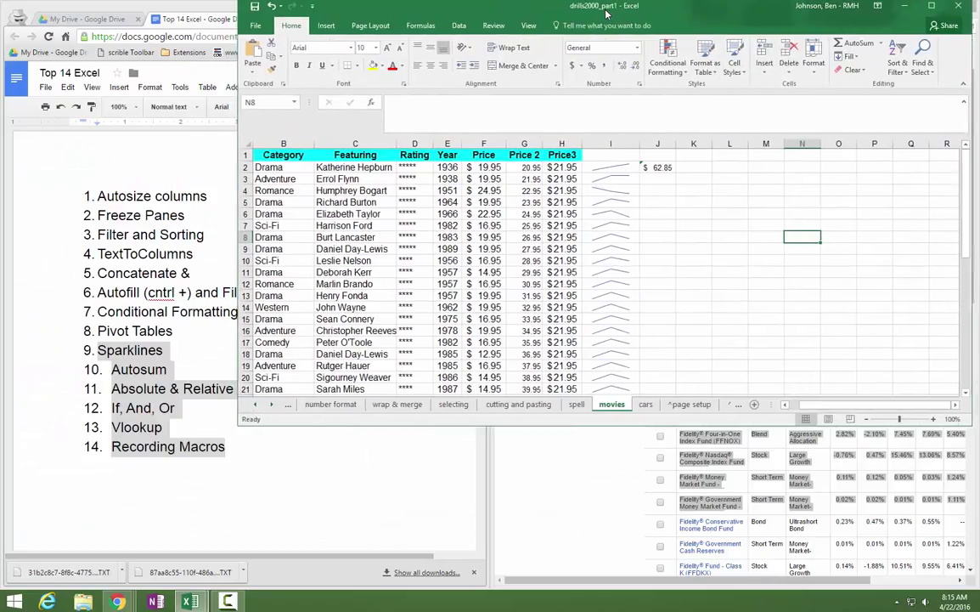
{"action": "left_click_drag", "start_coordinate": [608, 14], "coordinate": [659, 33]}
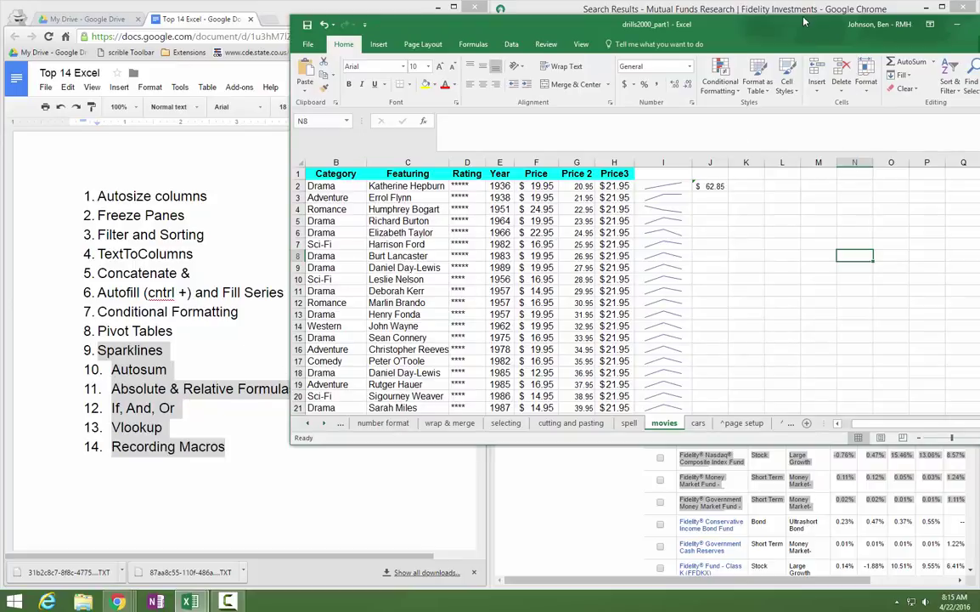
{"action": "left_click_drag", "start_coordinate": [728, 21], "coordinate": [523, 22]}
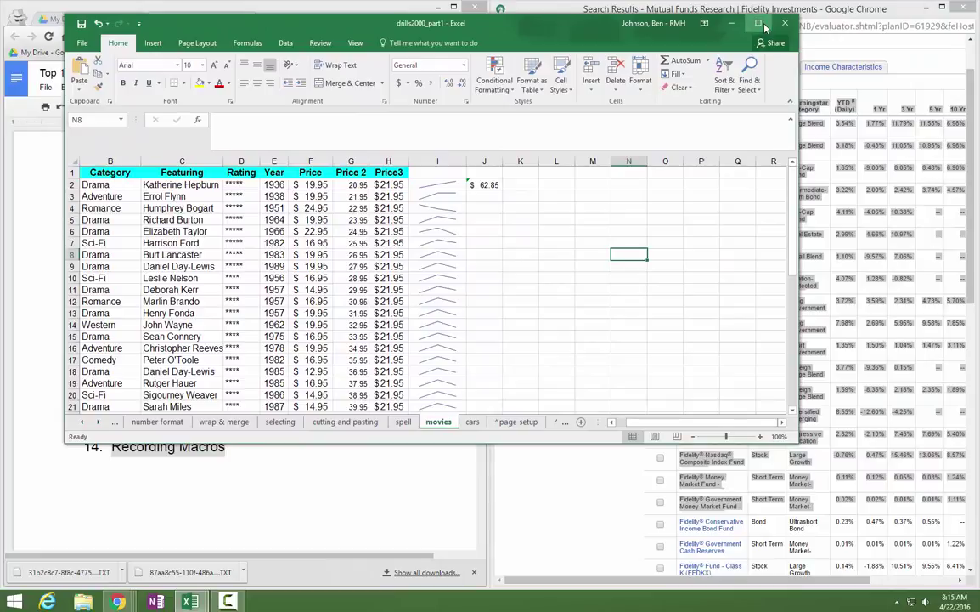
{"action": "left_click", "coordinate": [759, 23]}
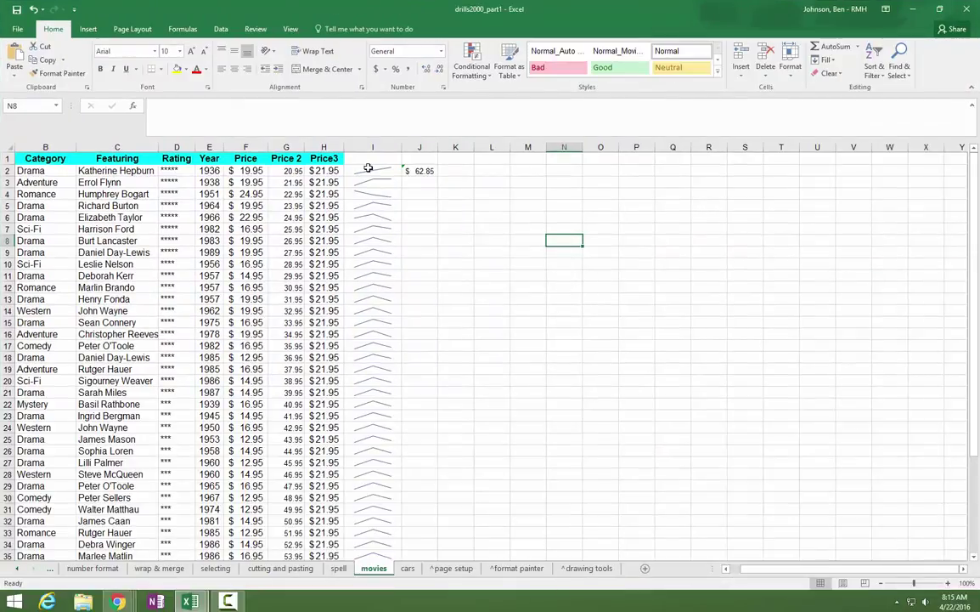
Clear the sum from cell J2 and enter the label "tax rate" in J1 with the value 10% in K1
{"action": "left_click", "coordinate": [420, 170]}
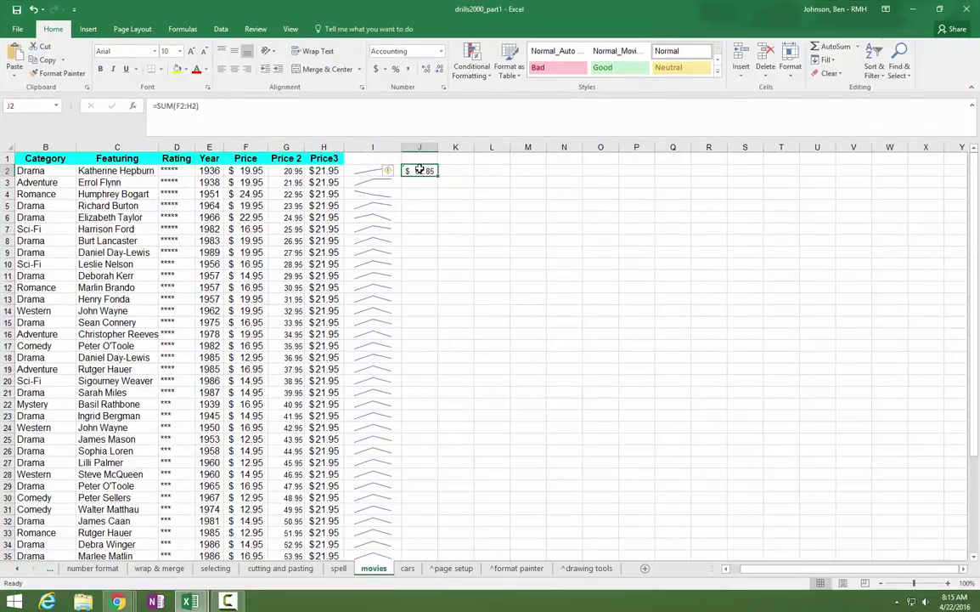
{"action": "key", "text": "Delete"}
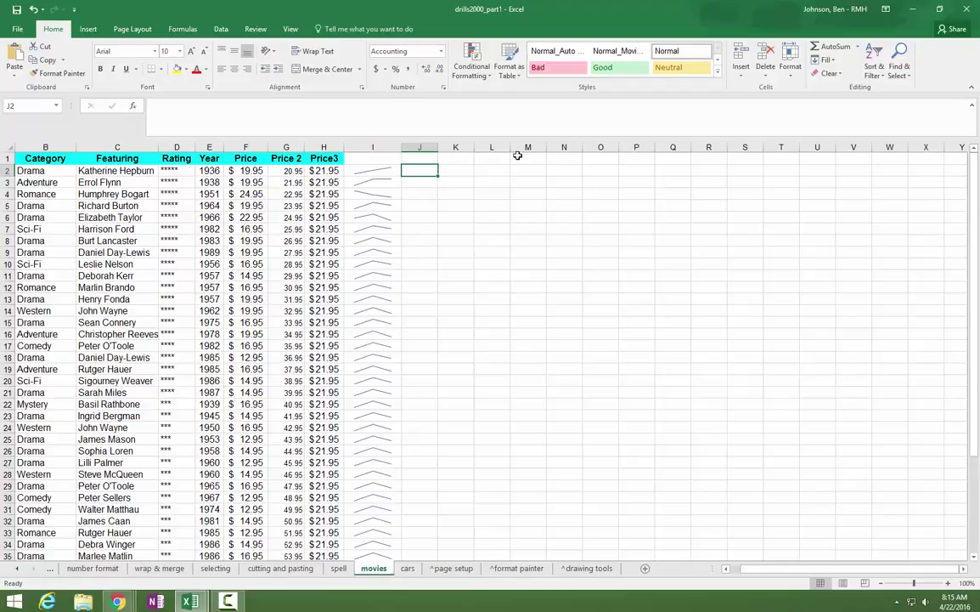
{"action": "left_click", "coordinate": [426, 158]}
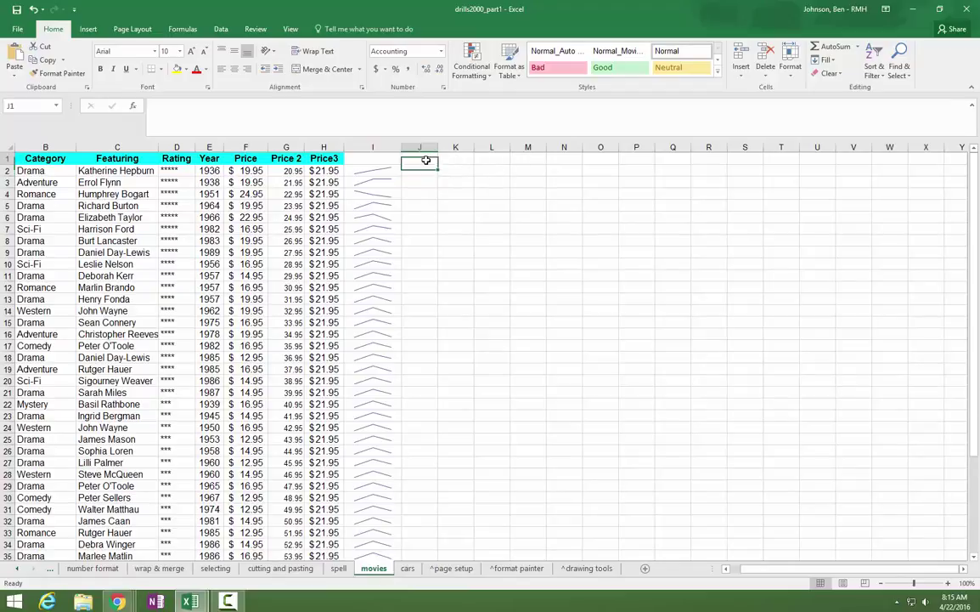
{"action": "type", "text": "tax"}
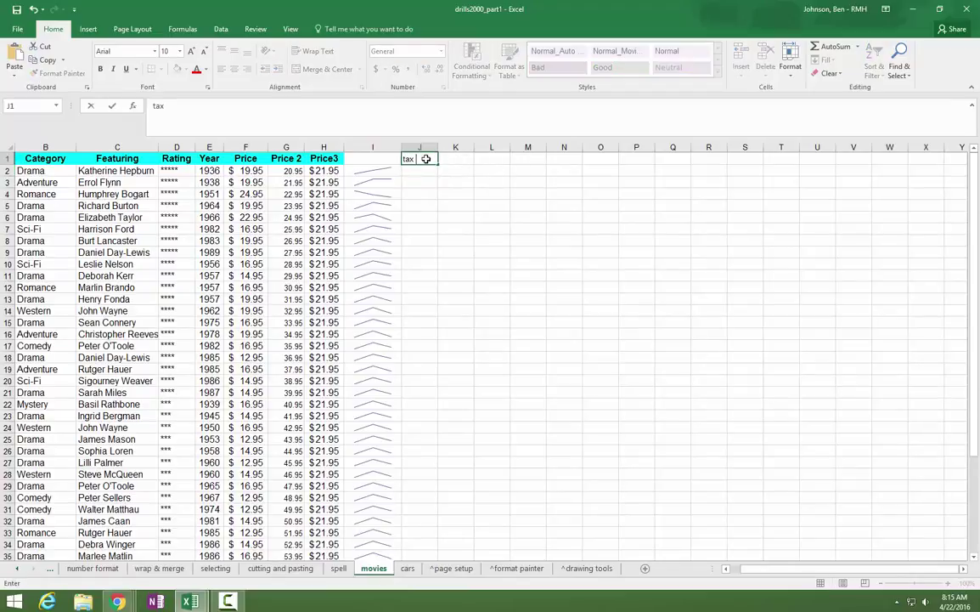
{"action": "type", "text": " rate"}
{"action": "key", "text": "Tab"}
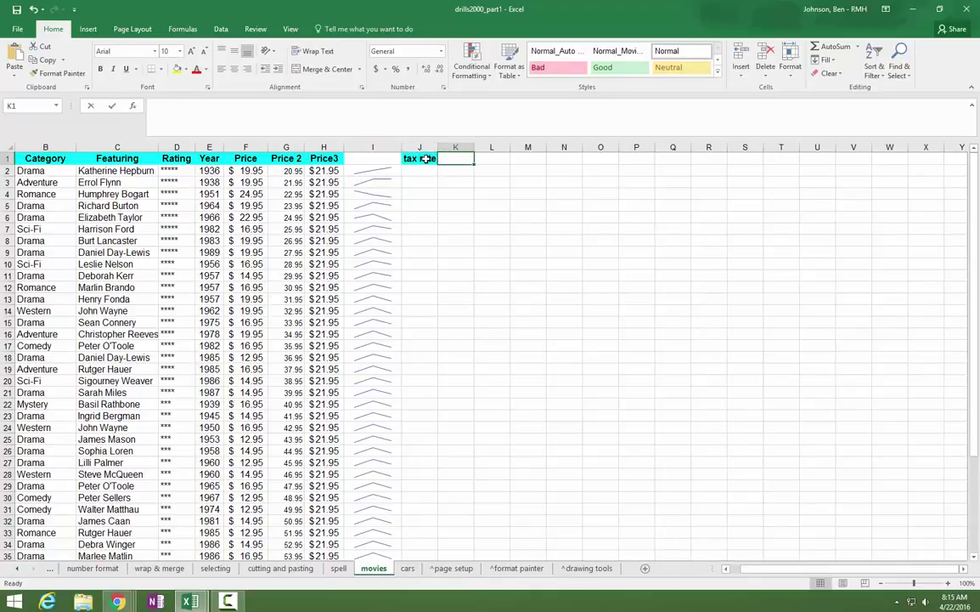
{"action": "type", "text": "10%"}
{"action": "key", "text": "Return"}
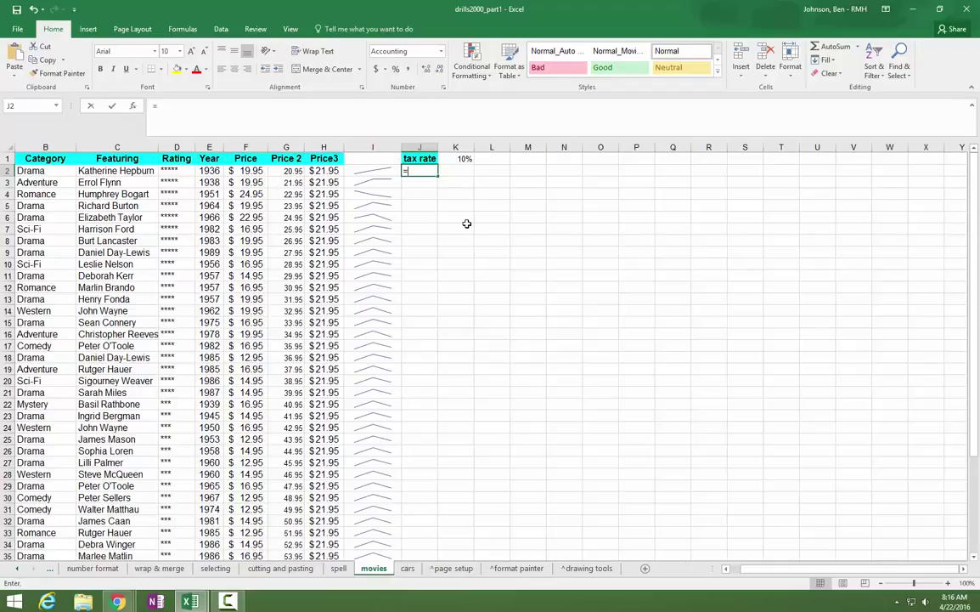
Enter the relative formula =H2*K1 in cell J2 to calculate the tax on the first movie's Price3
{"action": "type", "text": "="}
{"action": "left_click", "coordinate": [325, 171]}
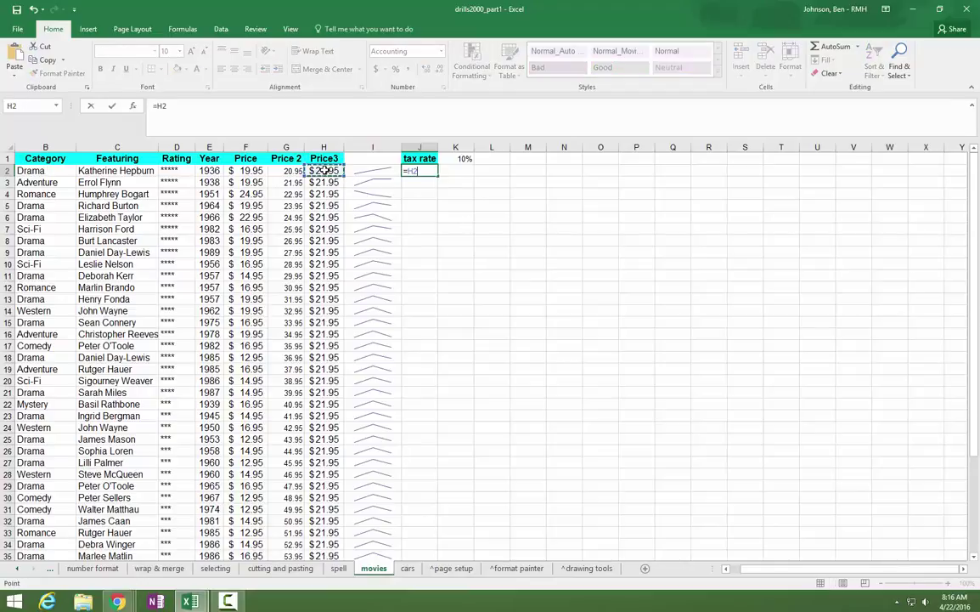
{"action": "type", "text": "*"}
{"action": "left_click", "coordinate": [464, 159]}
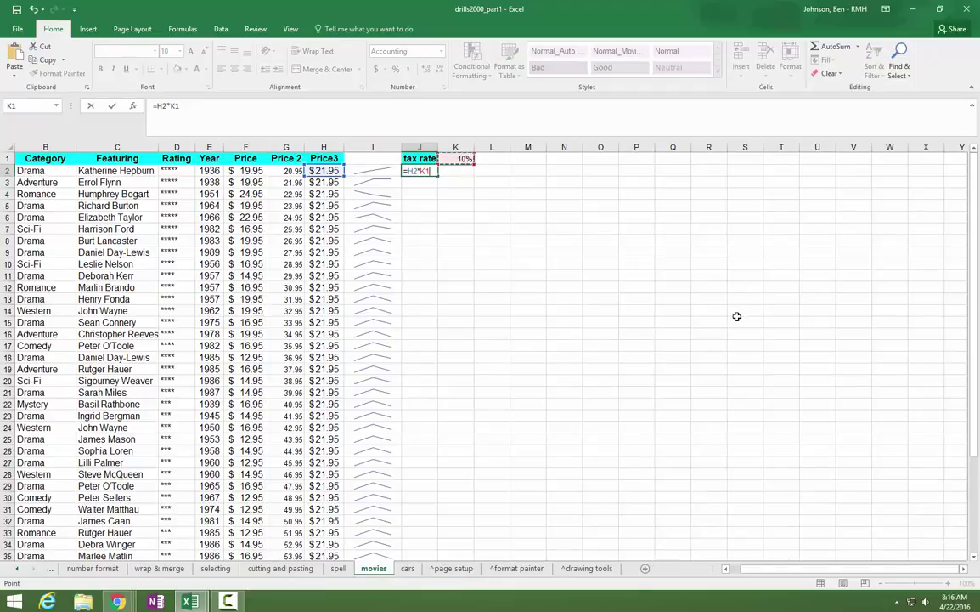
{"action": "key", "text": "Return"}
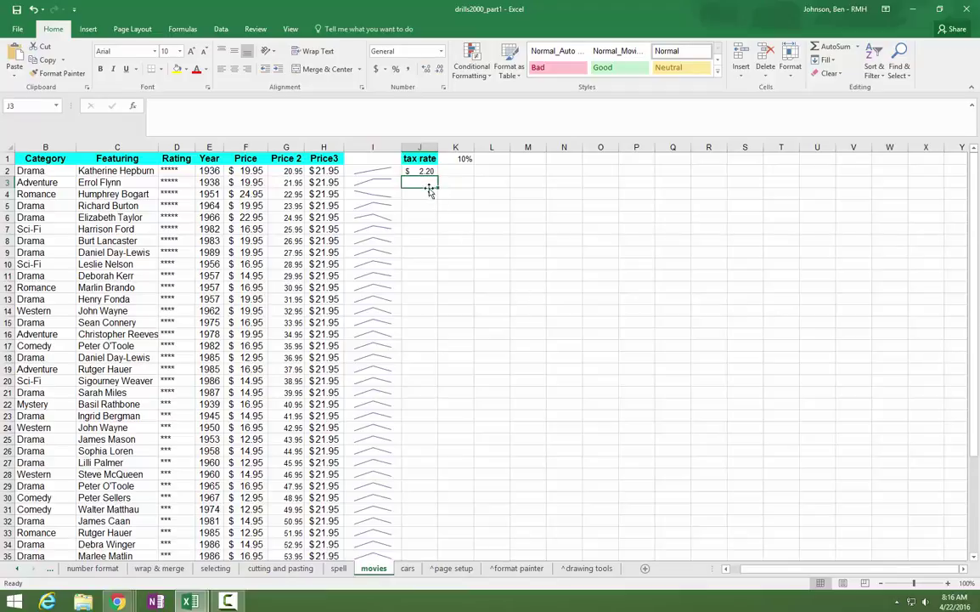
Fill the tax formula from J2 down column J to row 45 and inspect the formulas in J2 and J3
{"action": "left_click", "coordinate": [419, 170]}
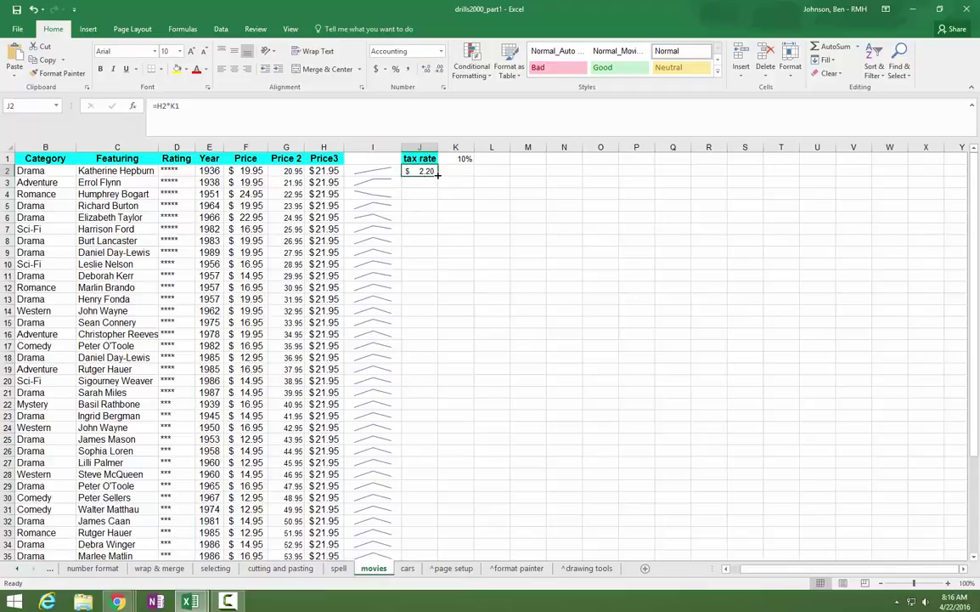
{"action": "left_click_drag", "start_coordinate": [438, 174], "coordinate": [437, 525]}
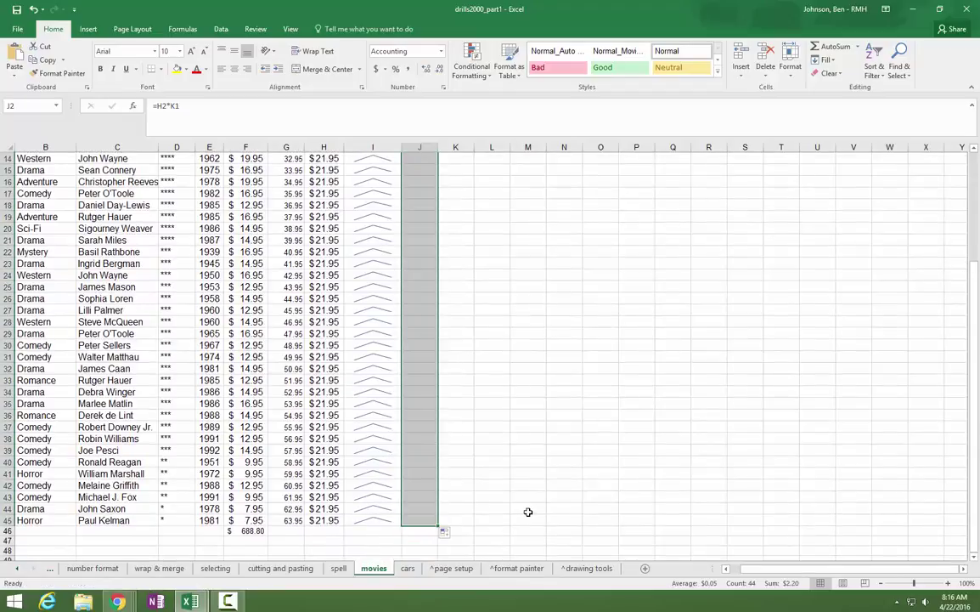
{"action": "scroll", "coordinate": [526, 506], "scroll_direction": "up", "scroll_amount": 5}
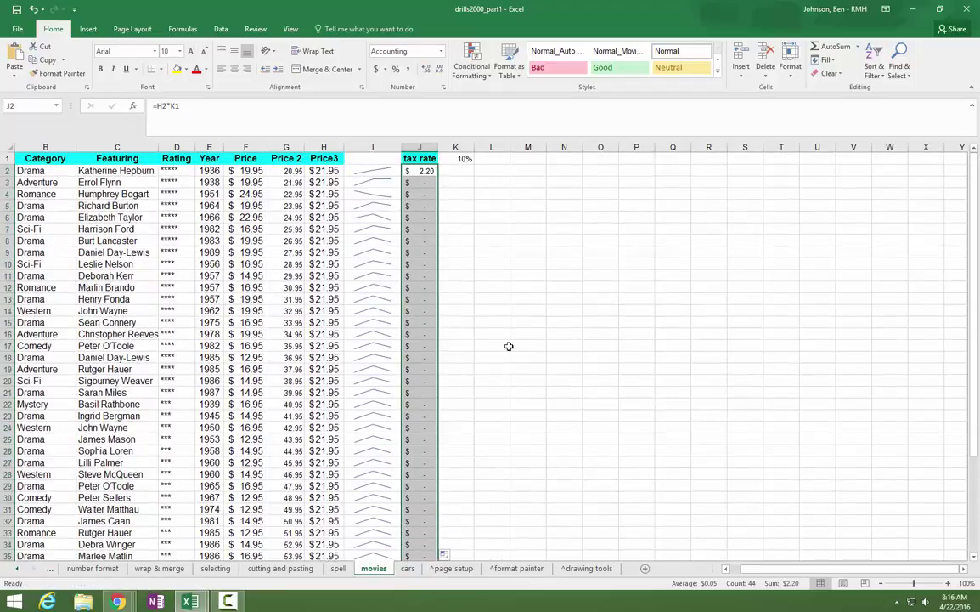
{"action": "left_click", "coordinate": [430, 169]}
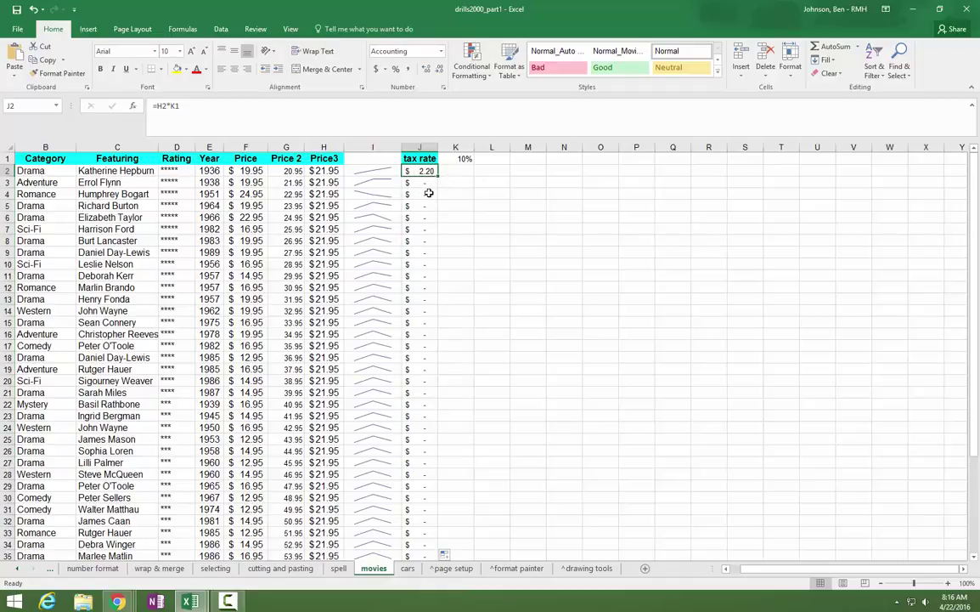
{"action": "key", "text": "Down"}
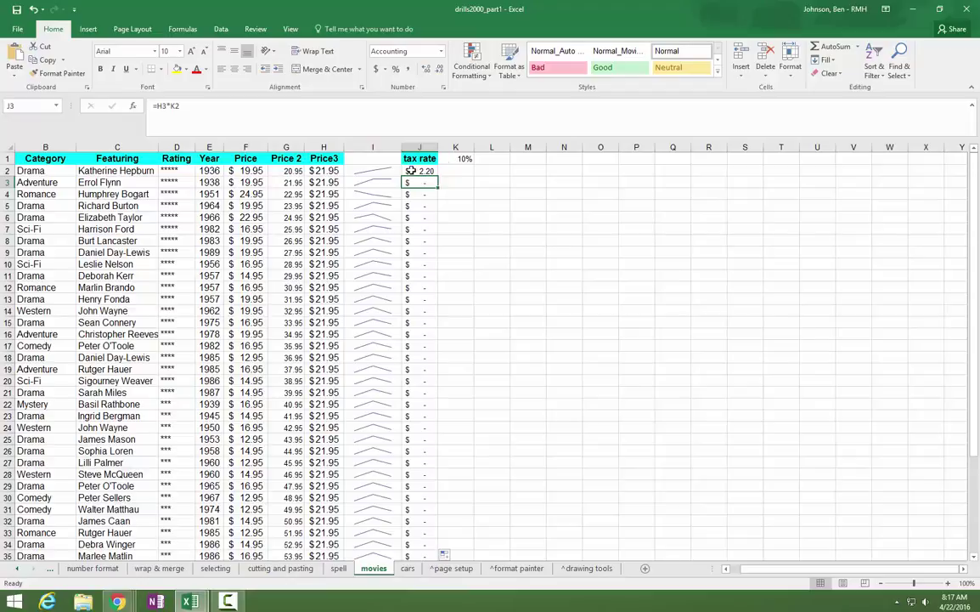
{"action": "left_click", "coordinate": [218, 108]}
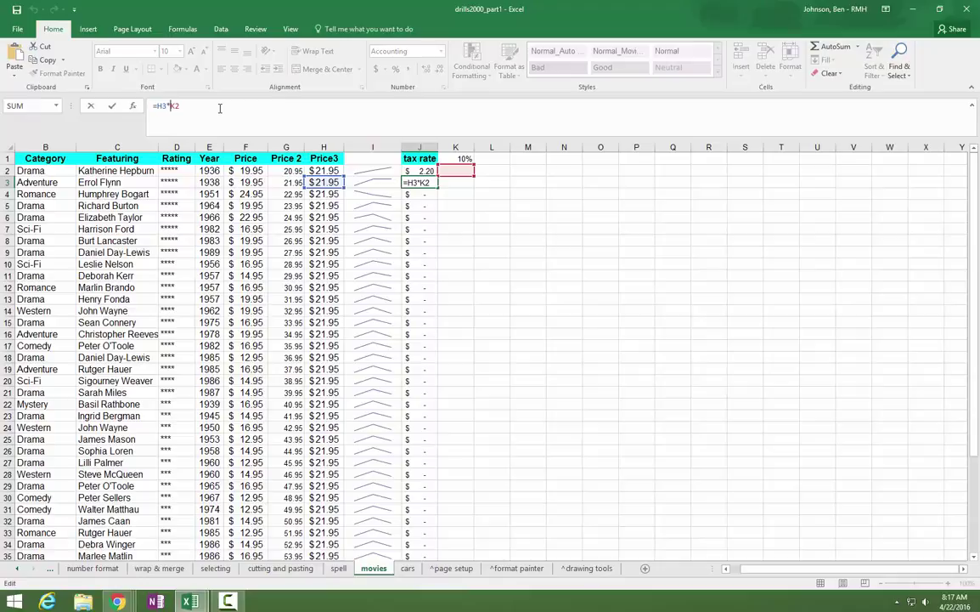
{"action": "left_click", "coordinate": [167, 106]}
{"action": "type", "text": "$"}
{"action": "left_click", "coordinate": [180, 106]}
{"action": "type", "text": "$"}
{"action": "key", "text": "Return"}
Make the tax rate reference in J2 absolute as =H2*$K$1 and refill the formula down column J
{"action": "left_click", "coordinate": [420, 171]}
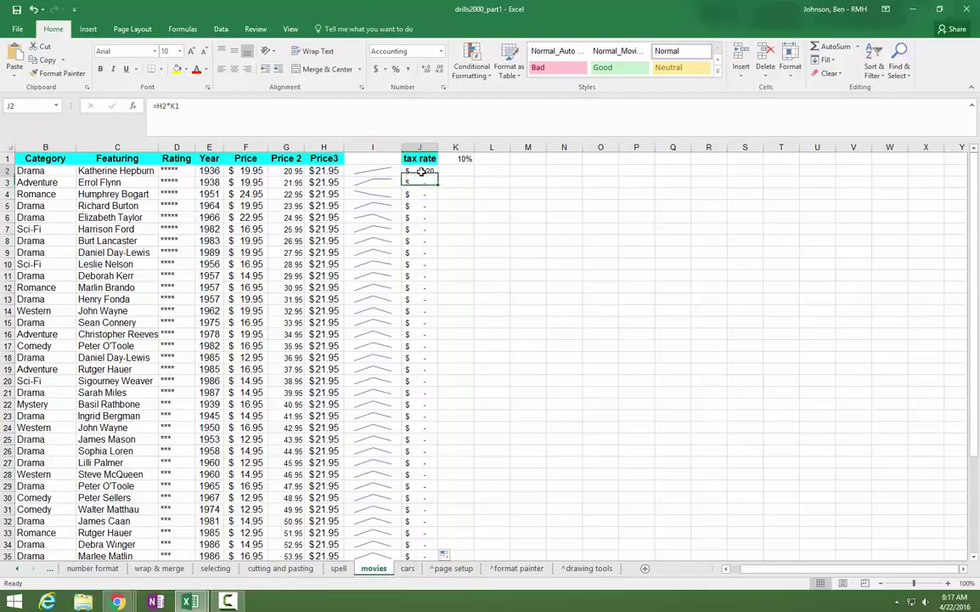
{"action": "left_click", "coordinate": [172, 106]}
{"action": "type", "text": "$"}
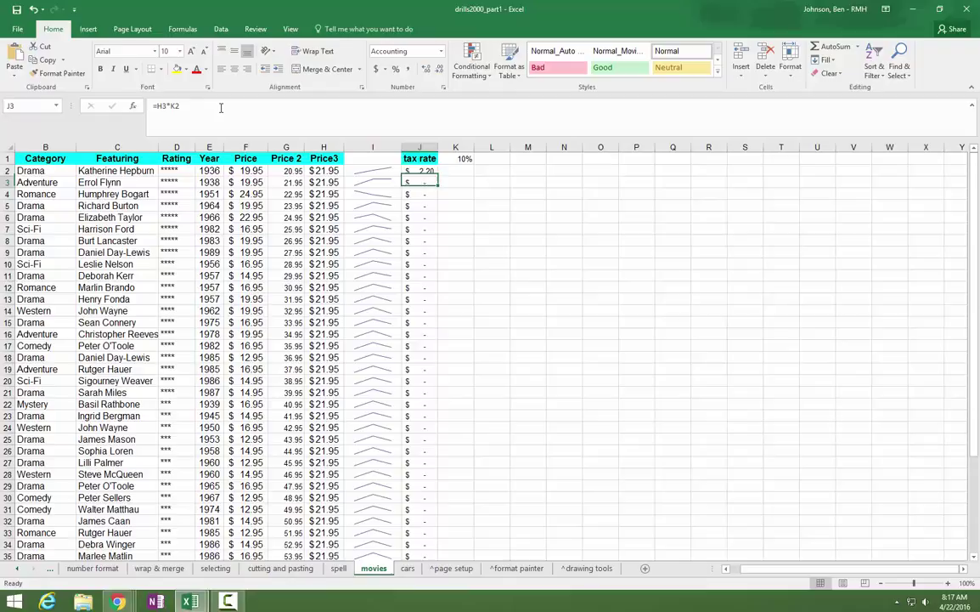
{"action": "left_click", "coordinate": [429, 171]}
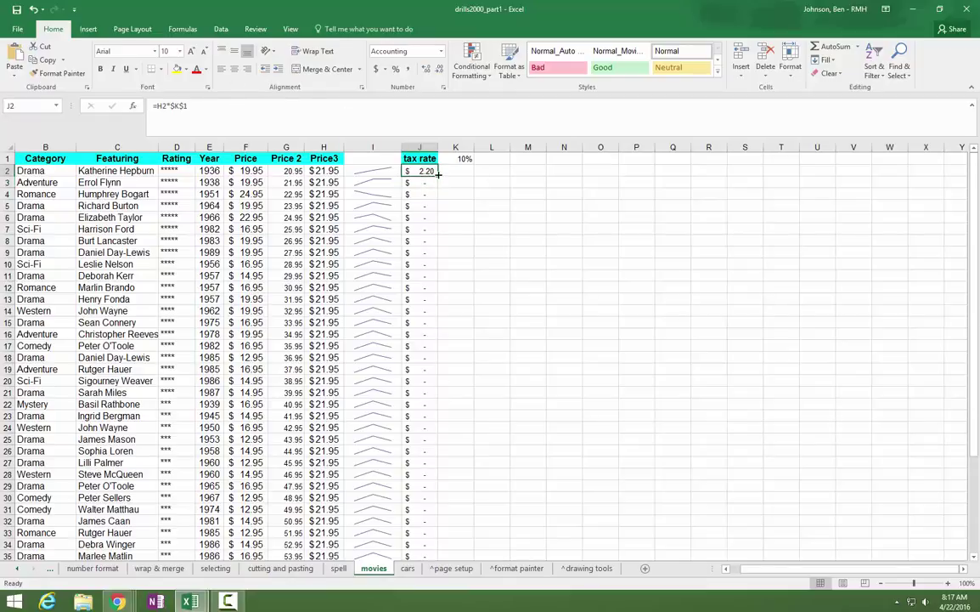
{"action": "double_click", "coordinate": [438, 173]}
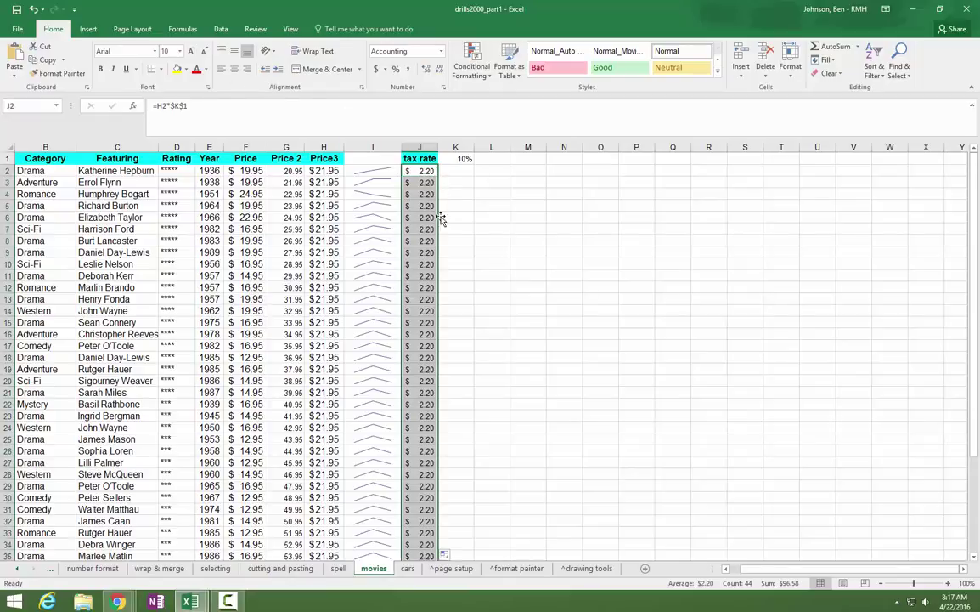
Inspect the refilled tax formulas in cells J3 and J5 for their row and tax rate references
{"action": "left_click_drag", "start_coordinate": [429, 172], "coordinate": [425, 451]}
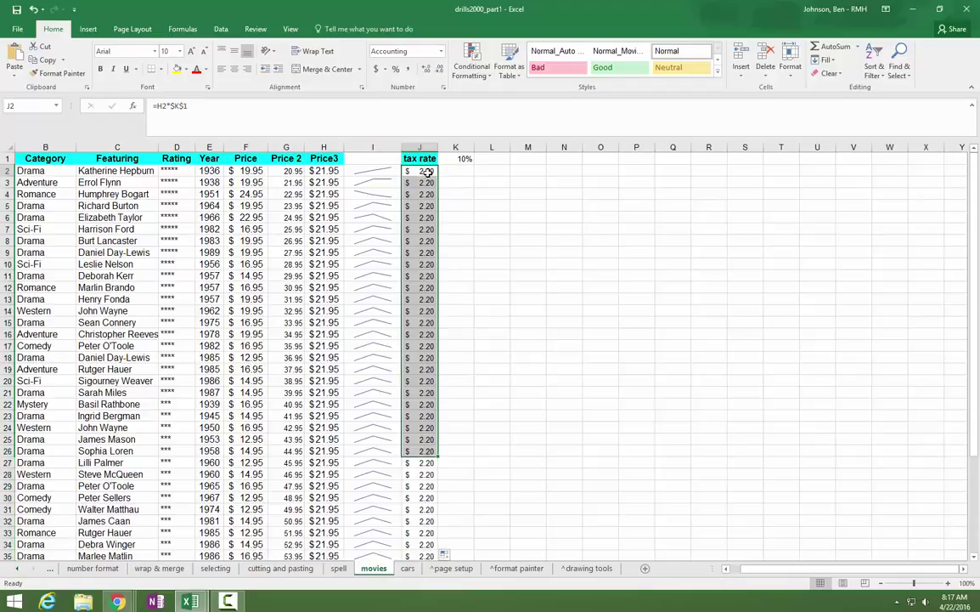
{"action": "left_click", "coordinate": [423, 183]}
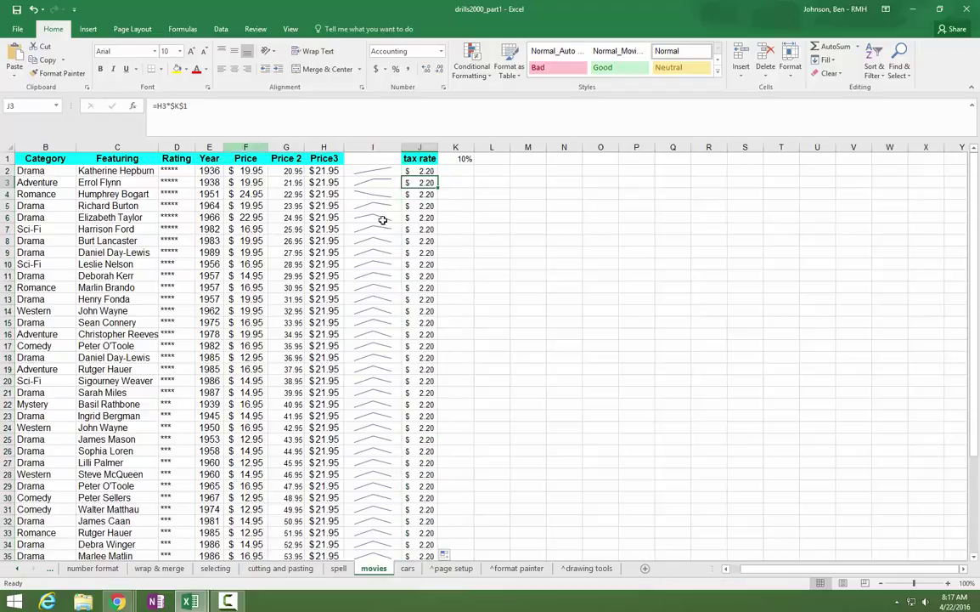
{"action": "left_click", "coordinate": [422, 205]}
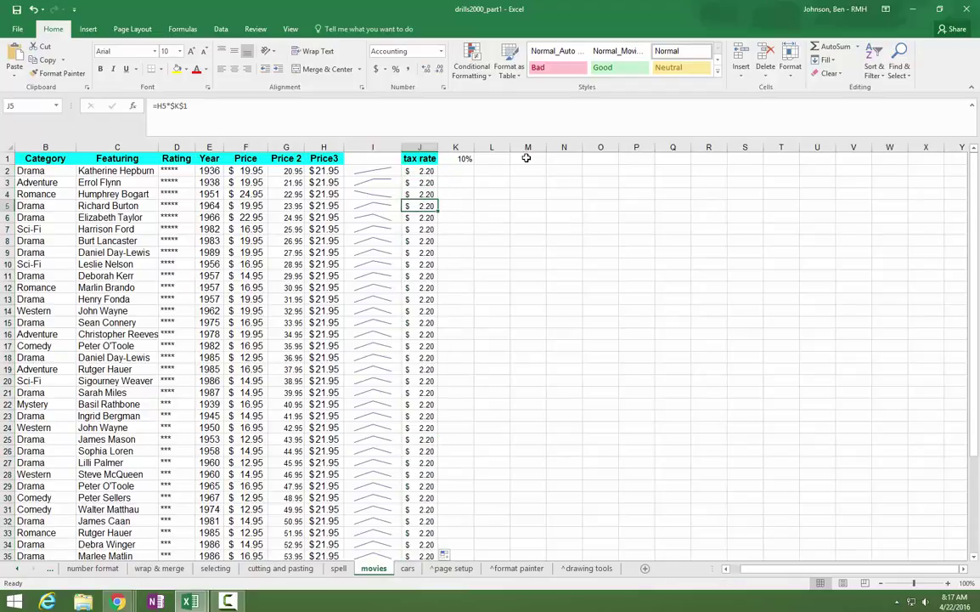
Enter the label "tiprate" in cell M1 and the value 12% in N1
{"action": "left_click", "coordinate": [526, 158]}
{"action": "type", "text": "tip"}
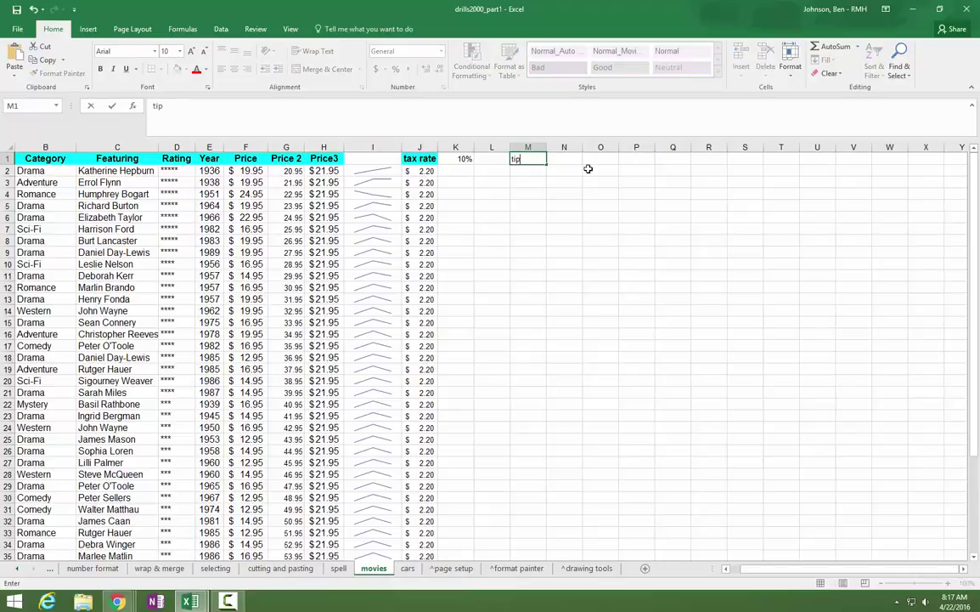
{"action": "type", "text": "rate"}
{"action": "key", "text": "Tab"}
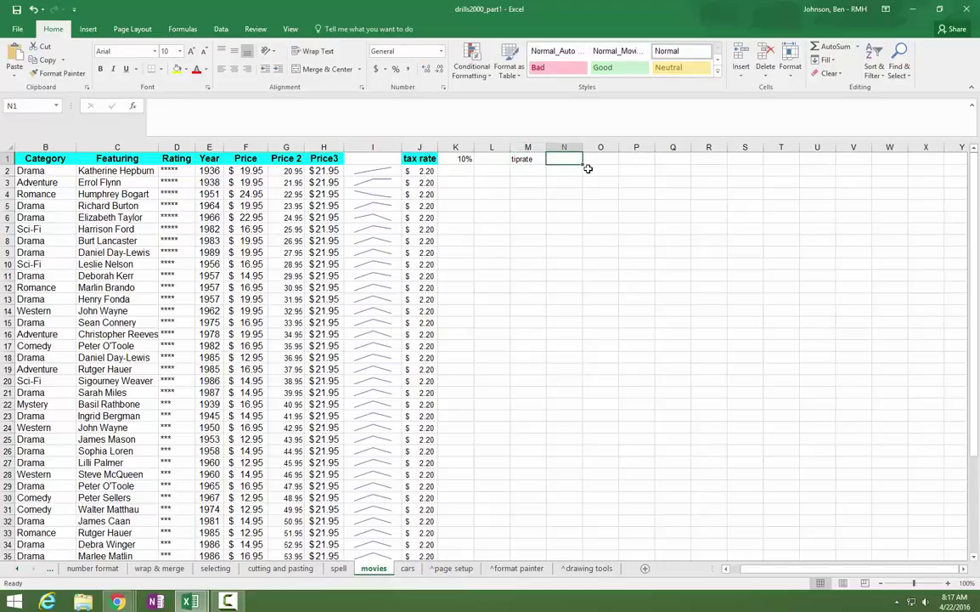
{"action": "type", "text": "12"}
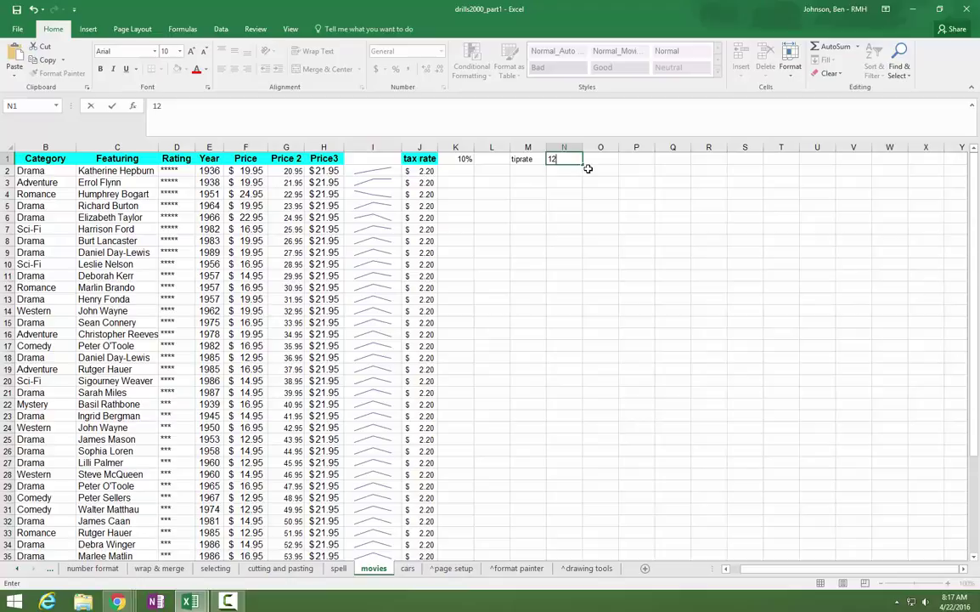
{"action": "type", "text": "%"}
{"action": "key", "text": "Return"}
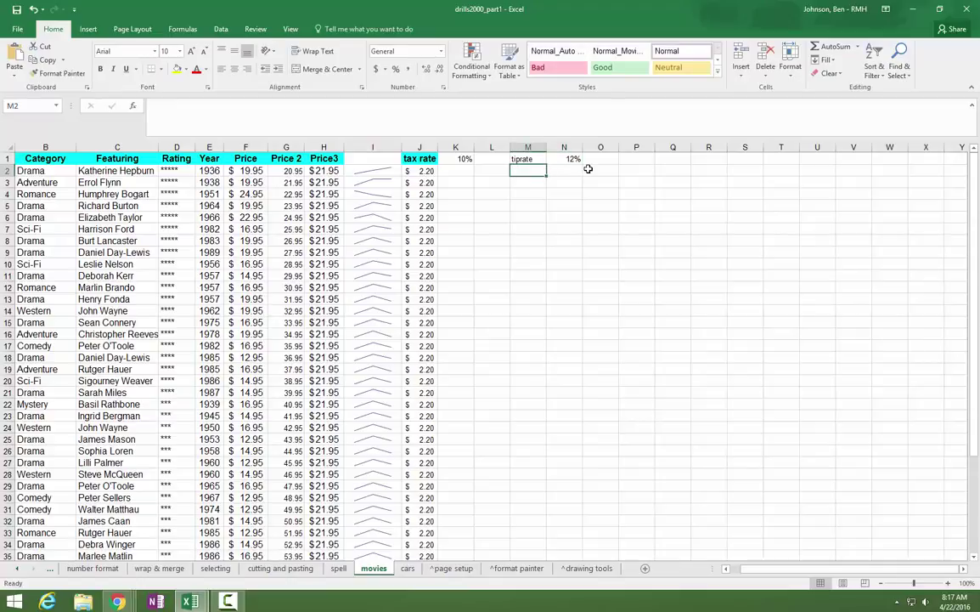
Define the name tiprate for cell N1, which holds the tip percentage
{"action": "left_click", "coordinate": [530, 158]}
{"action": "left_click", "coordinate": [417, 171]}
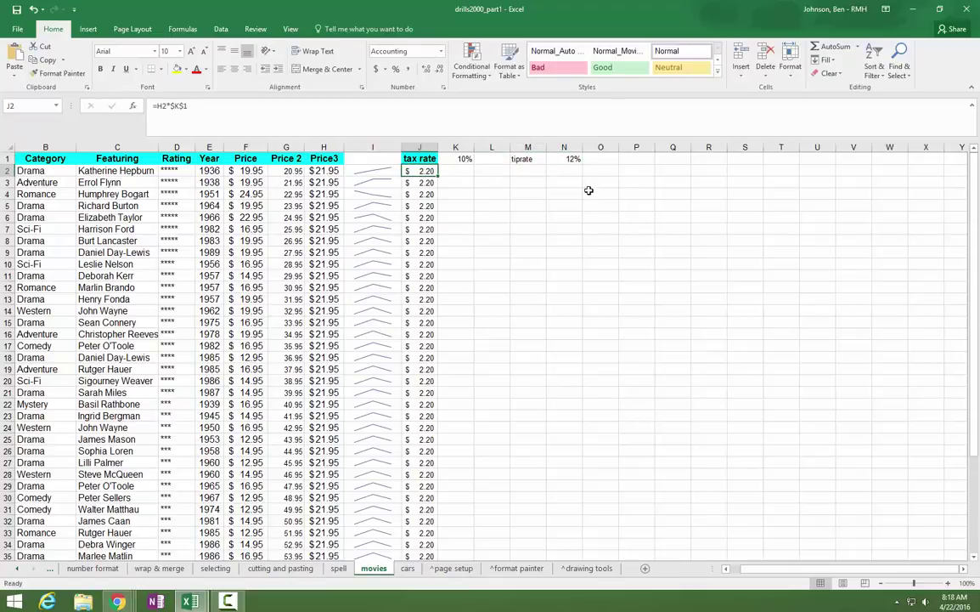
{"action": "left_click", "coordinate": [573, 159]}
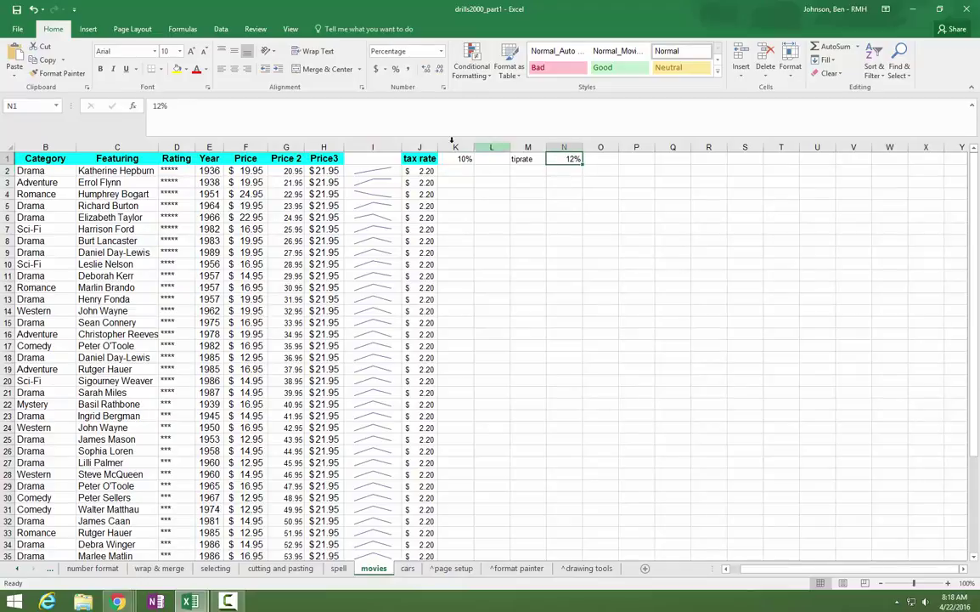
{"action": "left_click", "coordinate": [20, 105]}
{"action": "type", "text": "tiprate"}
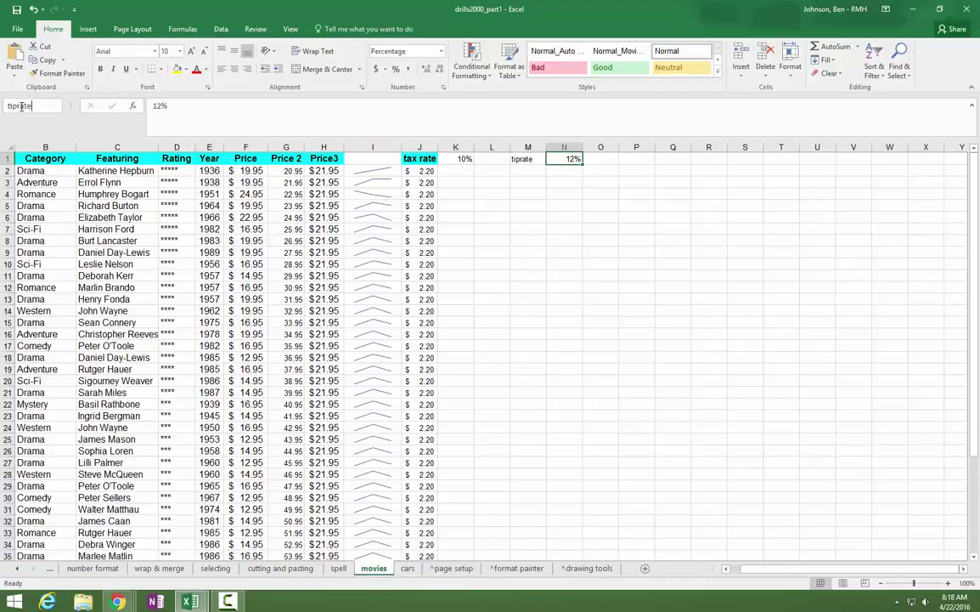
{"action": "key", "text": "Return"}
Replace the formula in J2 with =H2*tiprate and fill it down column J alongside the movie data
{"action": "left_click", "coordinate": [420, 172]}
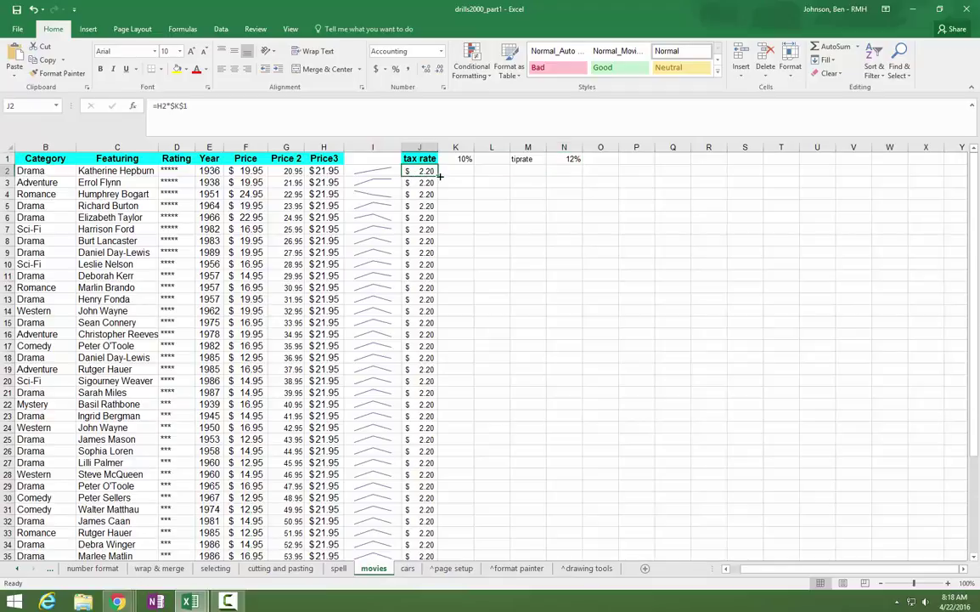
{"action": "type", "text": "="}
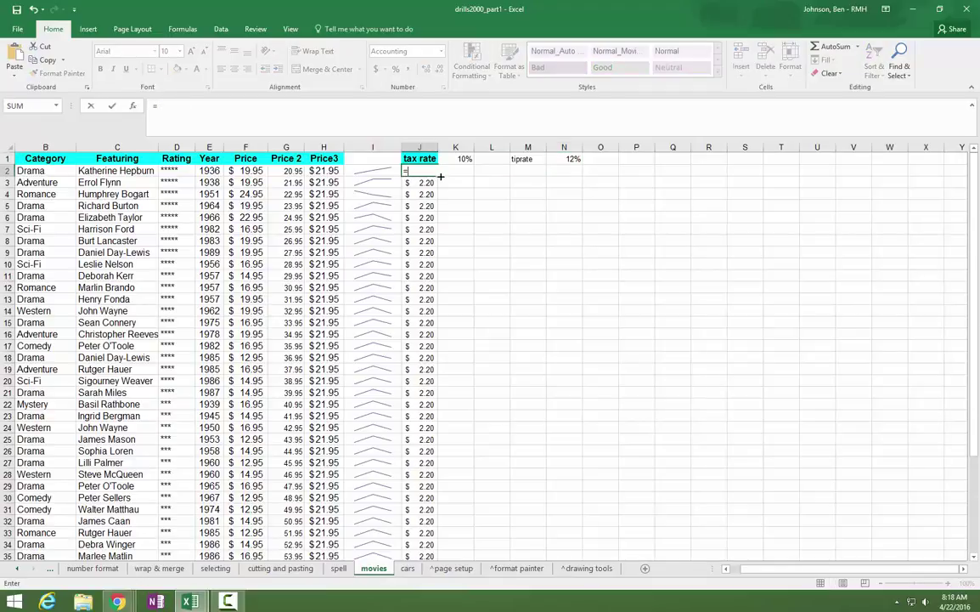
{"action": "left_click", "coordinate": [324, 171]}
{"action": "type", "text": "*"}
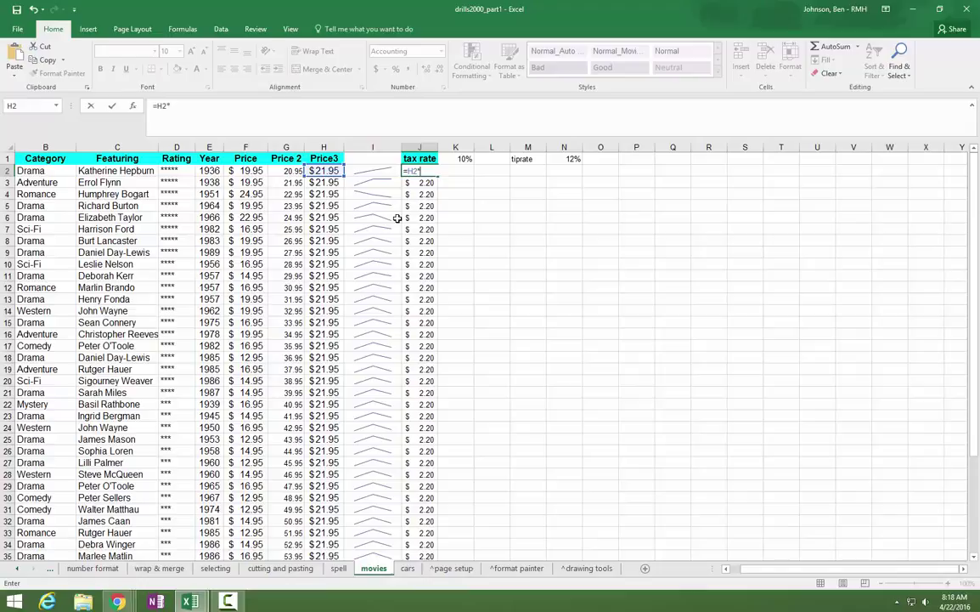
{"action": "type", "text": "tiprate"}
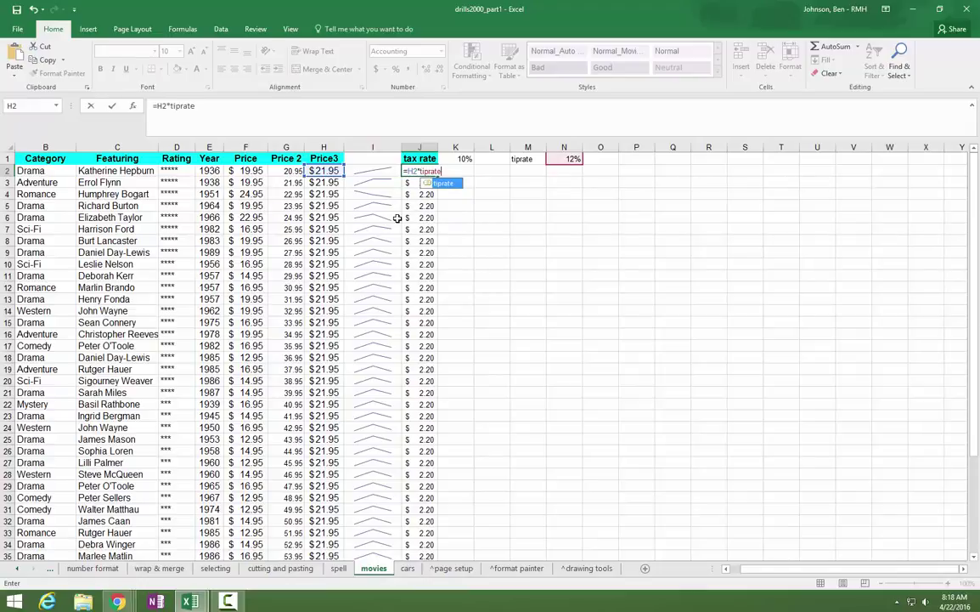
{"action": "key", "text": "ctrl+Return"}
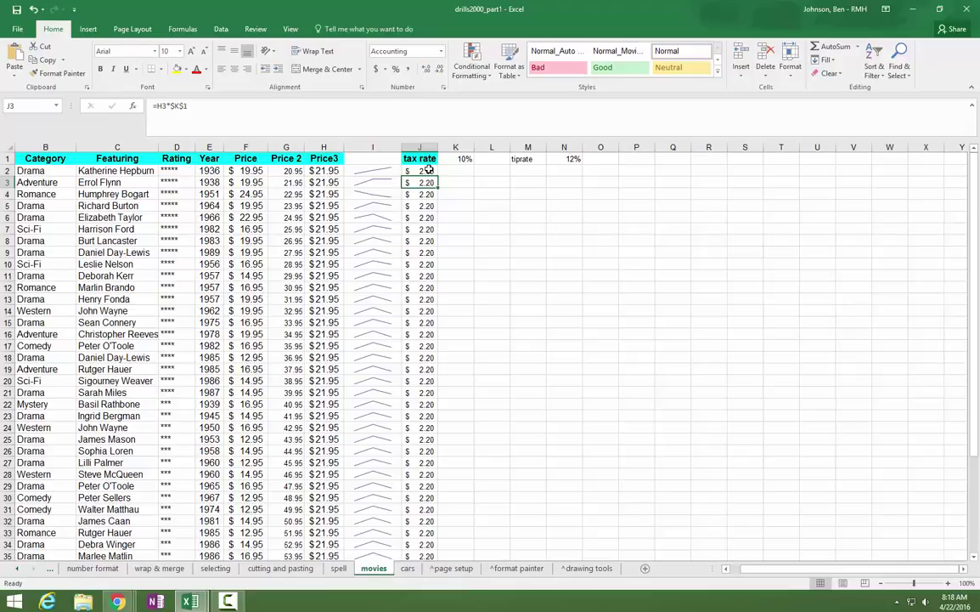
{"action": "double_click", "coordinate": [435, 175]}
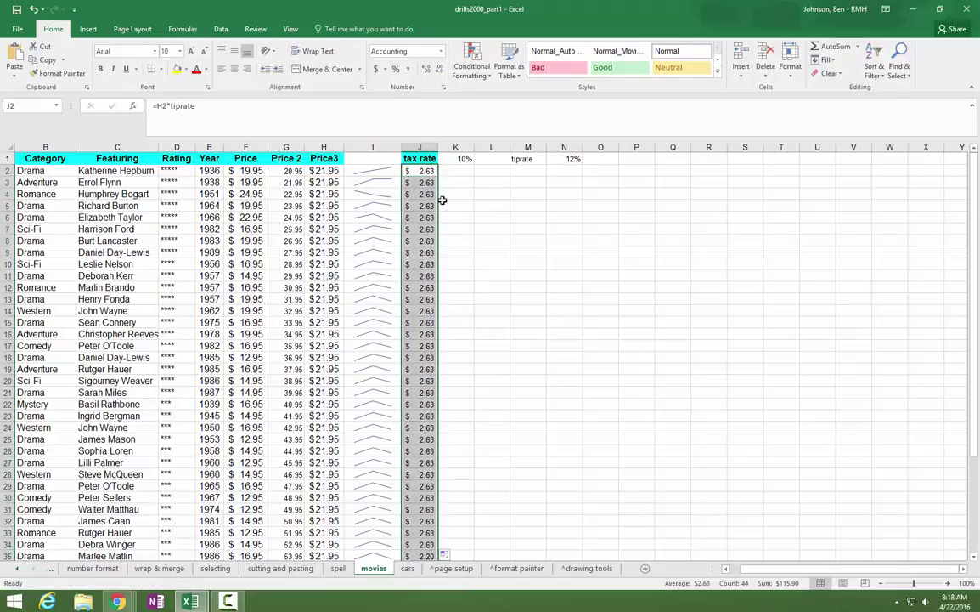
Define the name price3 for the Price3 values in H2:H45
{"action": "left_click", "coordinate": [419, 194]}
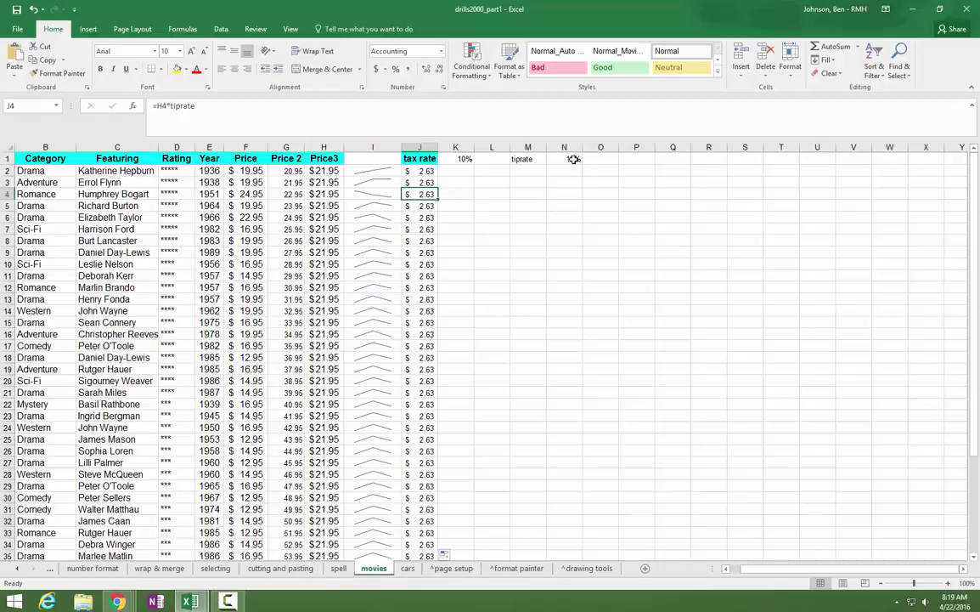
{"action": "left_click", "coordinate": [314, 173]}
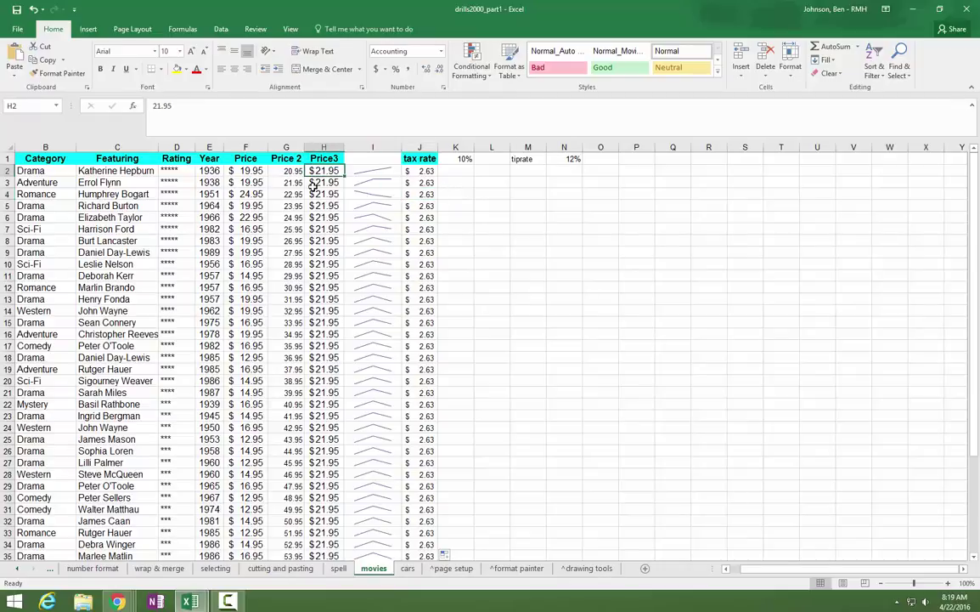
{"action": "left_click_drag", "start_coordinate": [313, 186], "coordinate": [321, 578]}
{"action": "scroll", "coordinate": [319, 454], "scroll_direction": "up", "scroll_amount": 2}
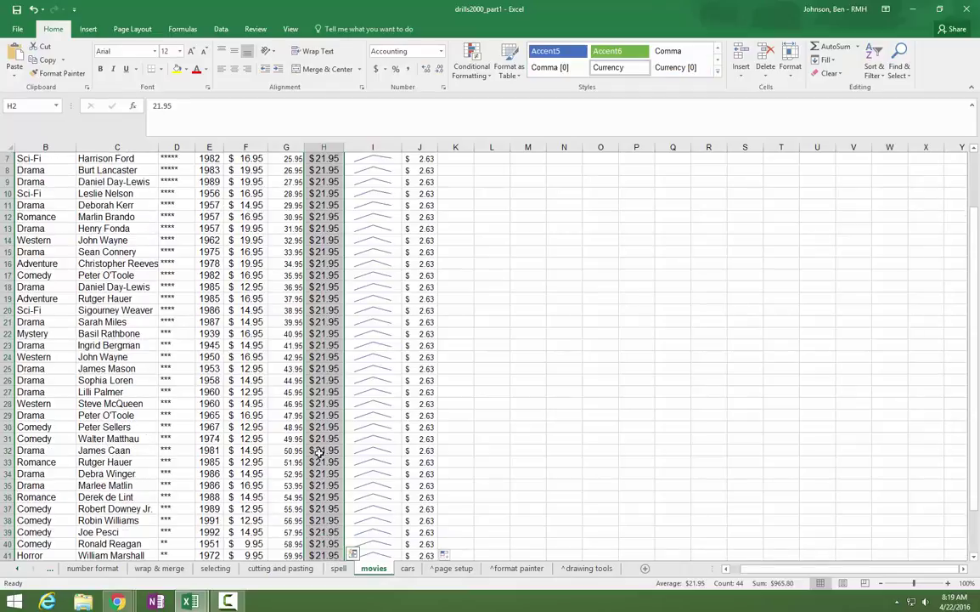
{"action": "scroll", "coordinate": [291, 266], "scroll_direction": "up", "scroll_amount": 2}
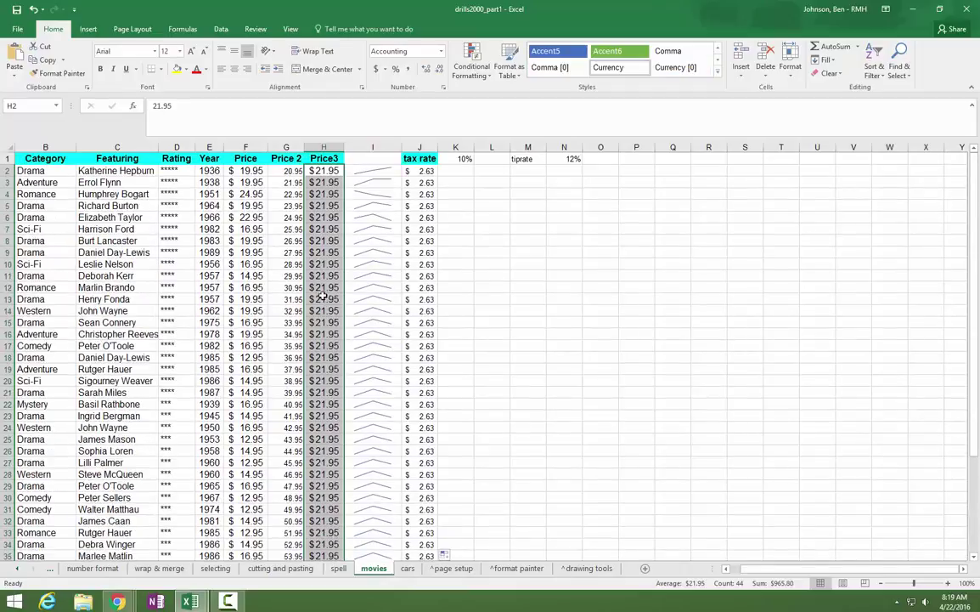
{"action": "left_click", "coordinate": [23, 105]}
{"action": "type", "text": "price3"}
{"action": "key", "text": "Return"}
Clear the contents of columns I through N and delete column I, which holds the sparklines
{"action": "left_click_drag", "start_coordinate": [630, 10], "coordinate": [470, 21]}
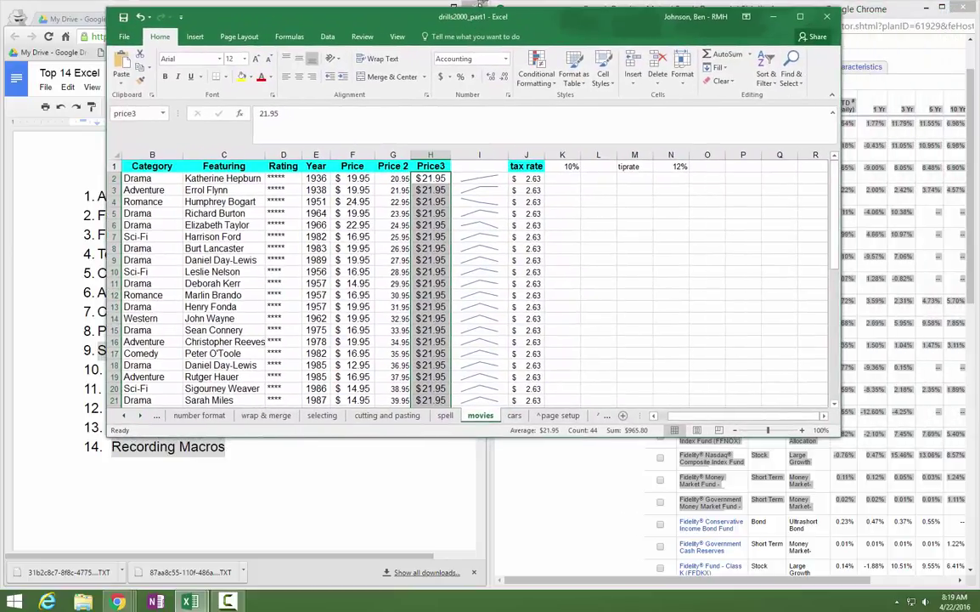
{"action": "left_click_drag", "start_coordinate": [480, 155], "coordinate": [677, 164]}
{"action": "right_click", "coordinate": [677, 162]}
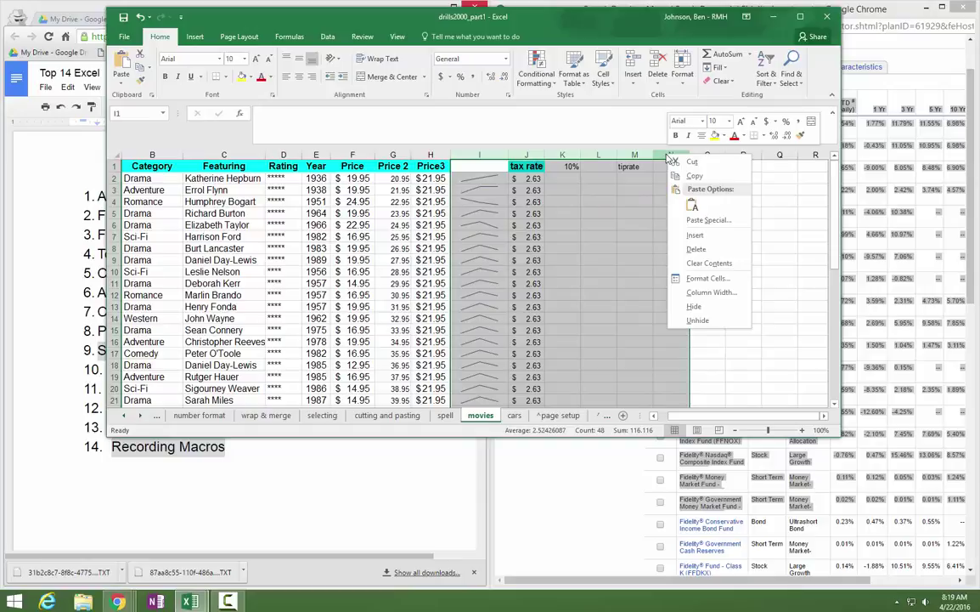
{"action": "left_click", "coordinate": [677, 162]}
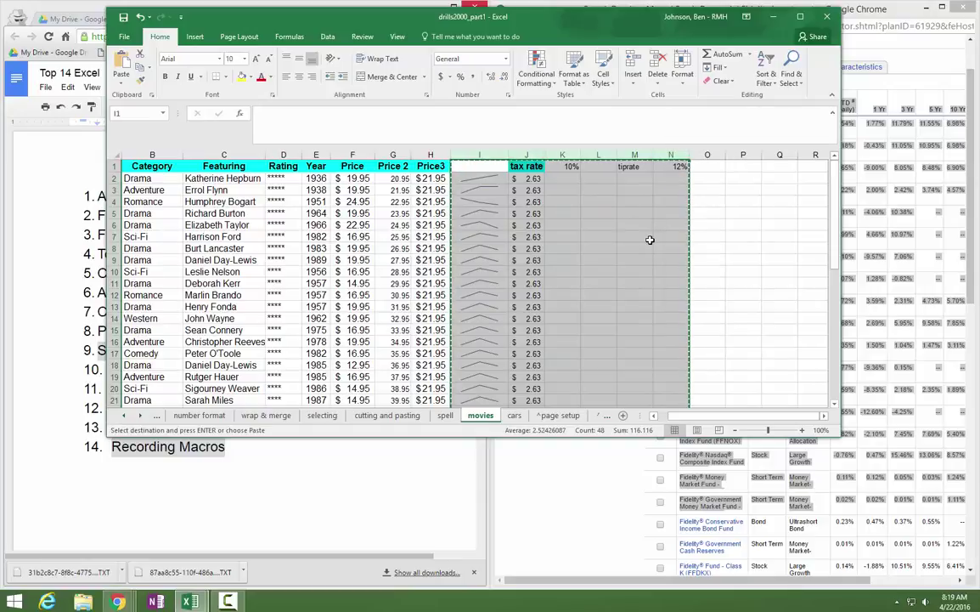
{"action": "key", "text": "Delete"}
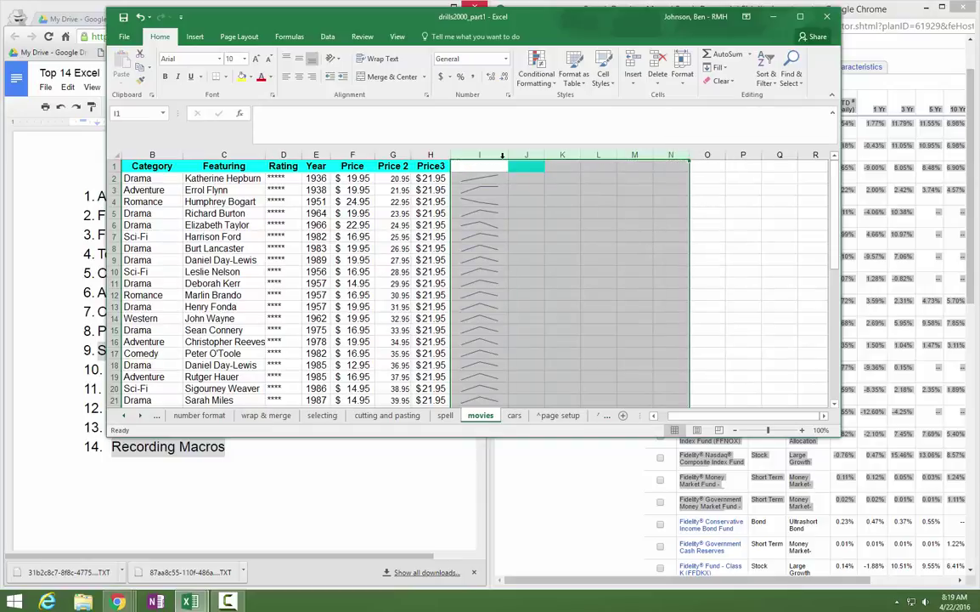
{"action": "left_click", "coordinate": [497, 154]}
{"action": "right_click", "coordinate": [496, 154]}
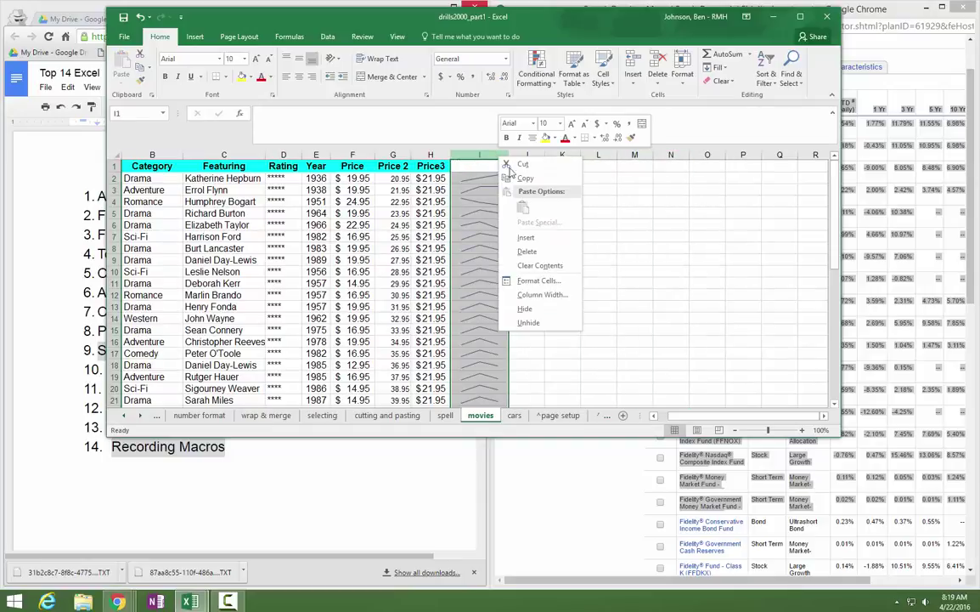
{"action": "left_click", "coordinate": [525, 249]}
{"action": "left_click", "coordinate": [531, 249]}
Enter the header "expensive" in I1 and autofit the width of column I
{"action": "left_click", "coordinate": [470, 166]}
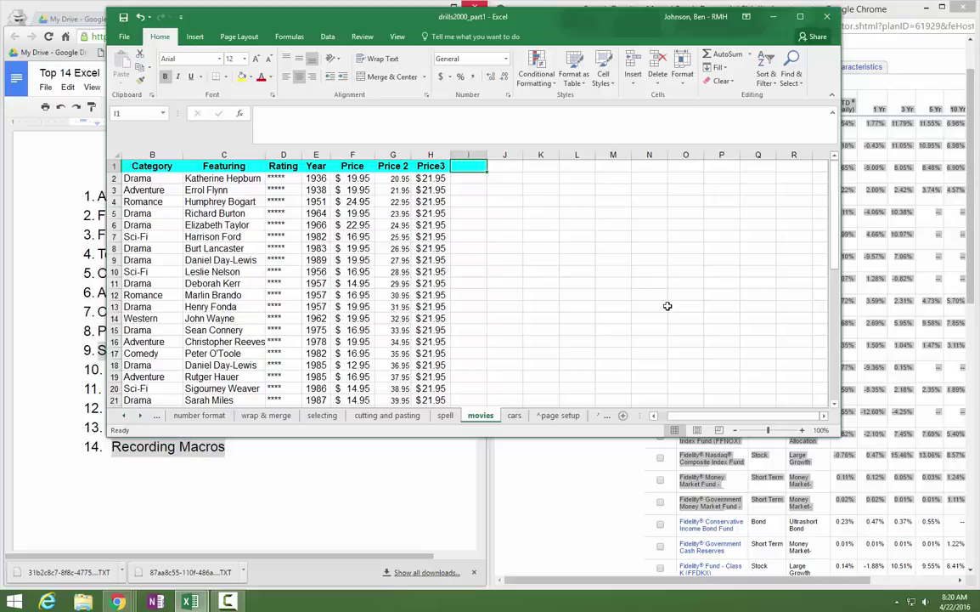
{"action": "type", "text": "exp"}
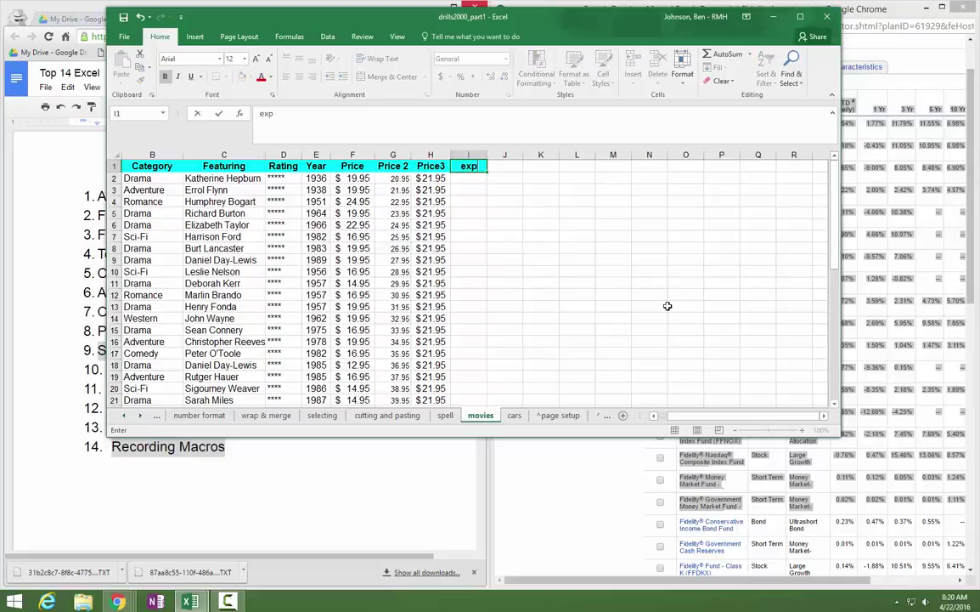
{"action": "type", "text": "ensive"}
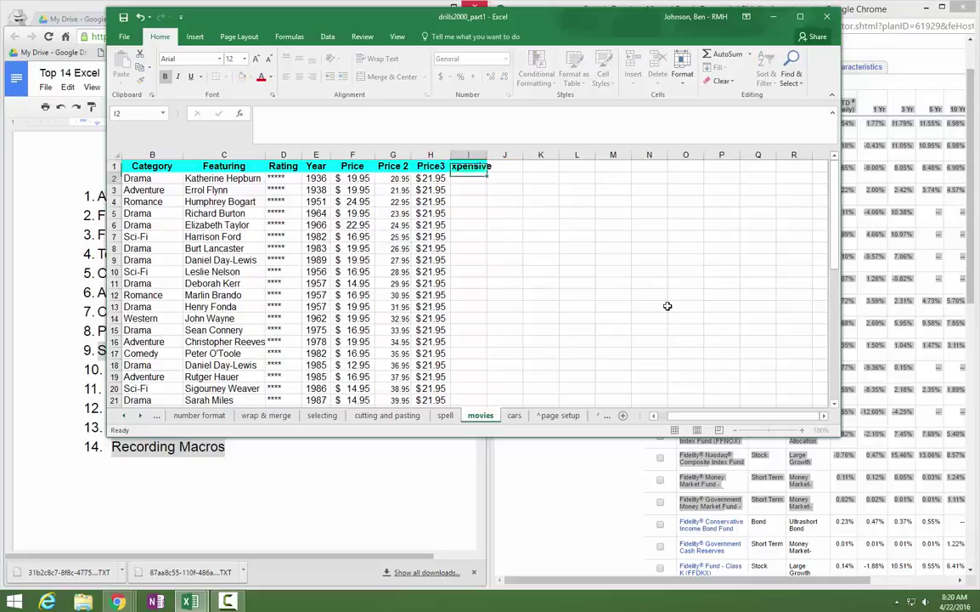
{"action": "key", "text": "Return"}
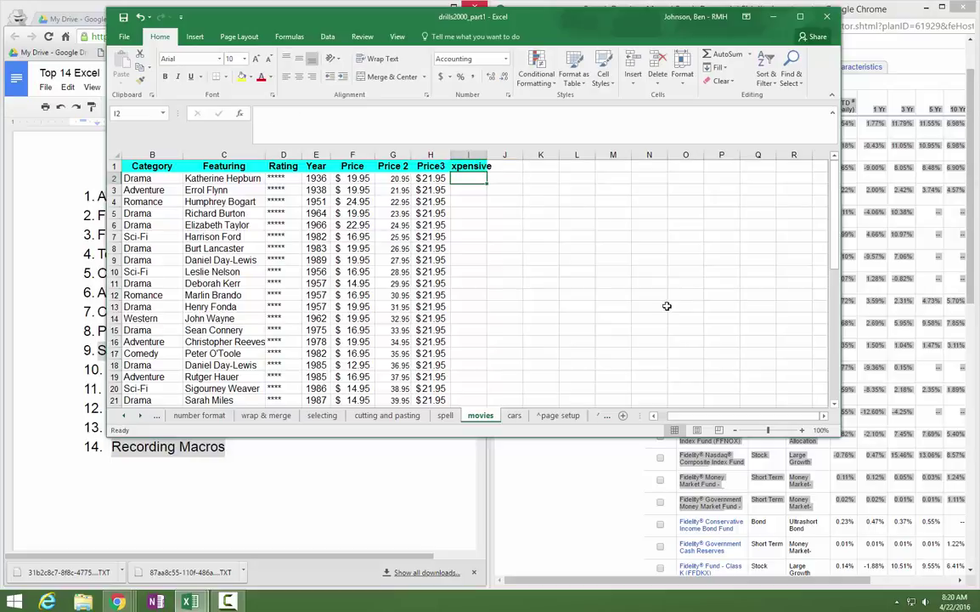
{"action": "double_click", "coordinate": [486, 155]}
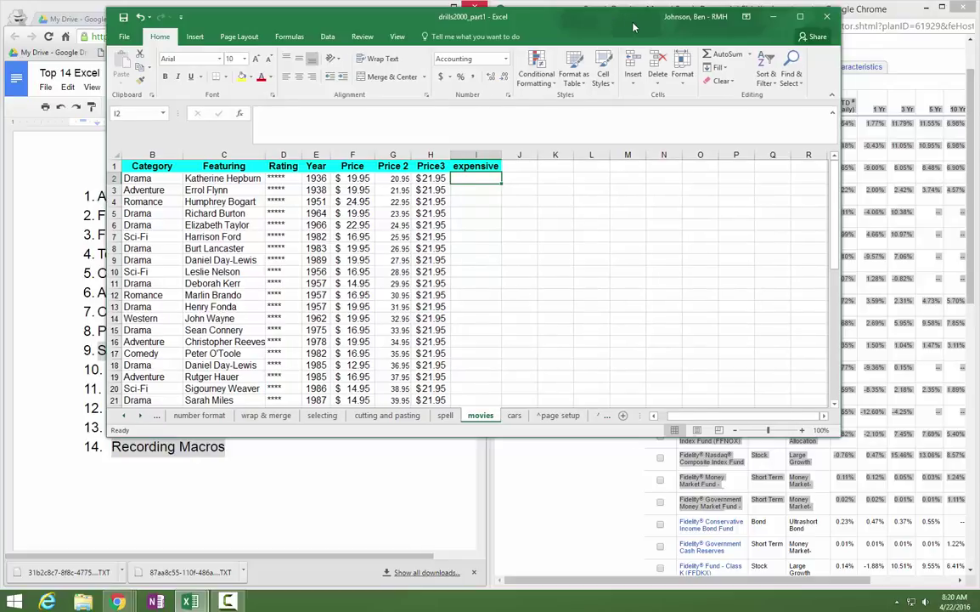
Enter the formula =IF(F2>20,"Expensive","Inexpensive") in cell I2
{"action": "left_click_drag", "start_coordinate": [616, 24], "coordinate": [651, 28]}
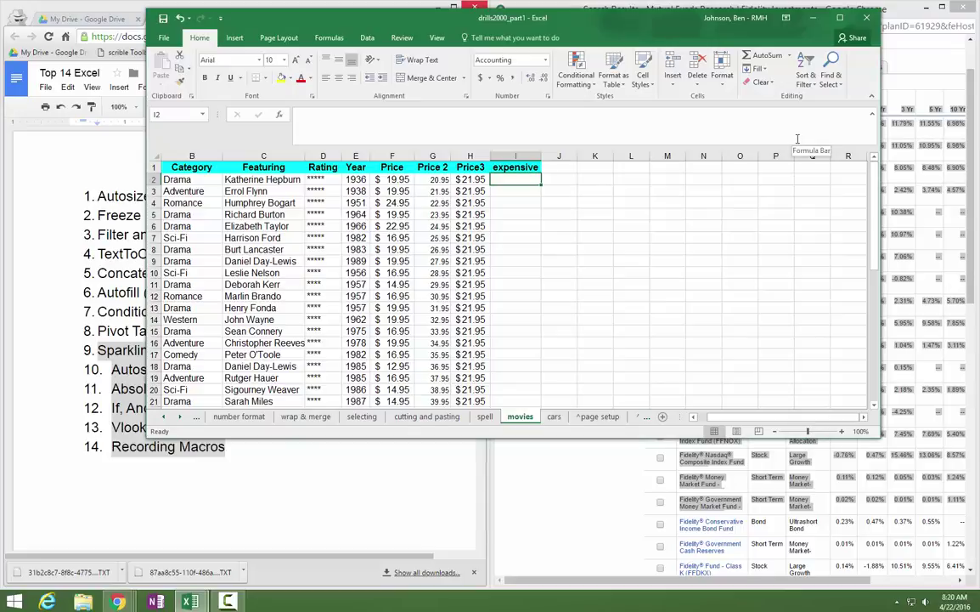
{"action": "left_click", "coordinate": [840, 18]}
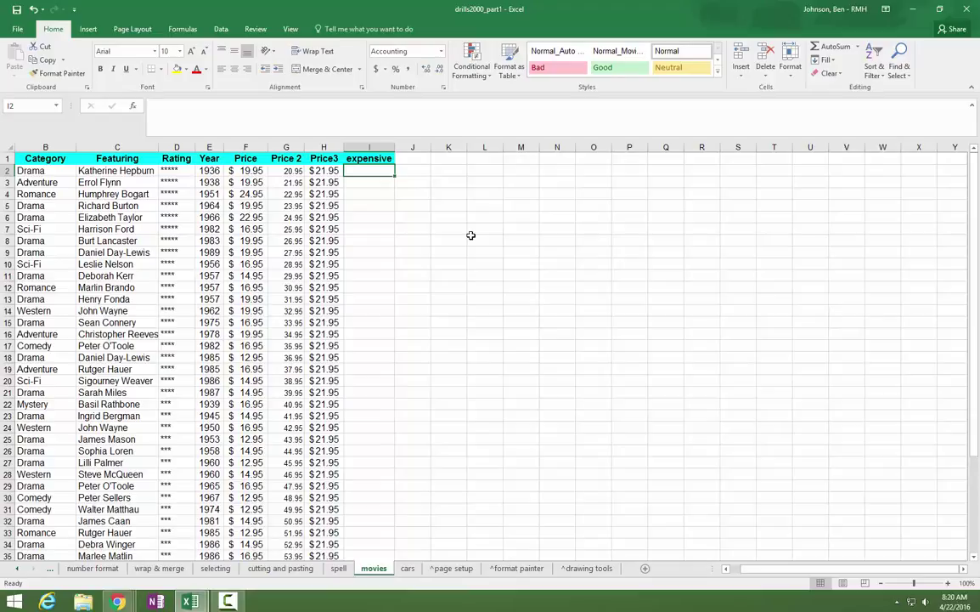
{"action": "type", "text": "="}
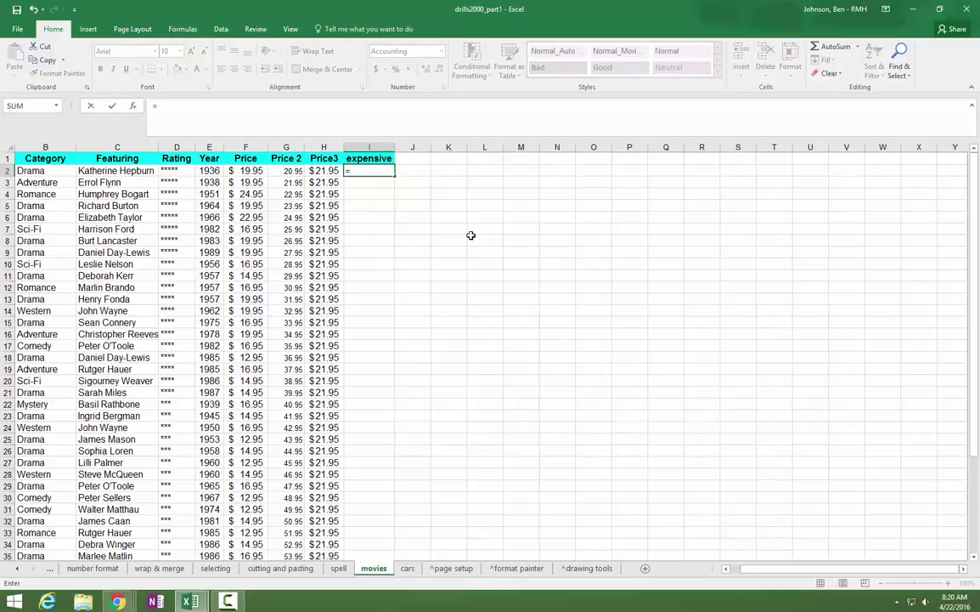
{"action": "type", "text": "if"}
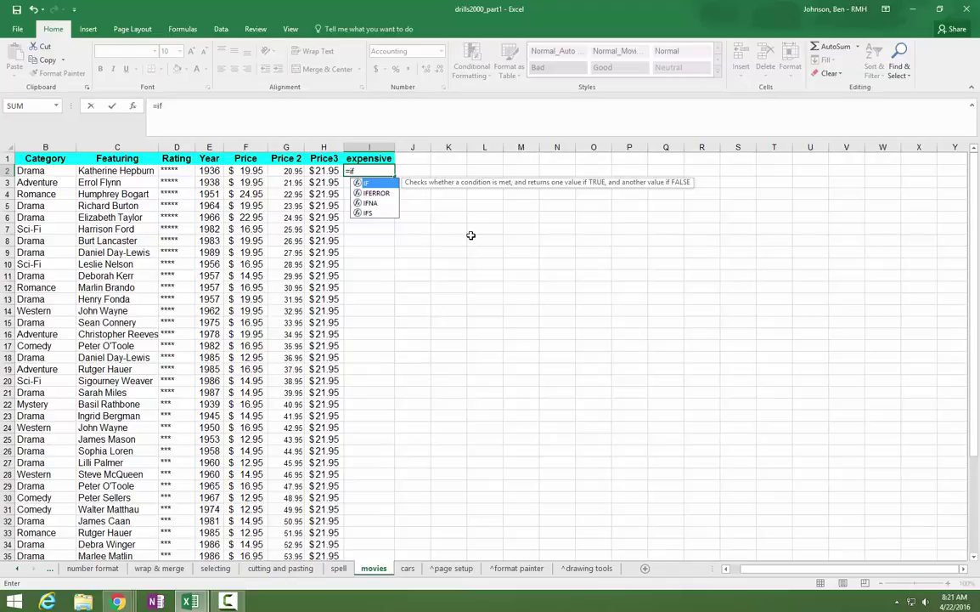
{"action": "type", "text": "("}
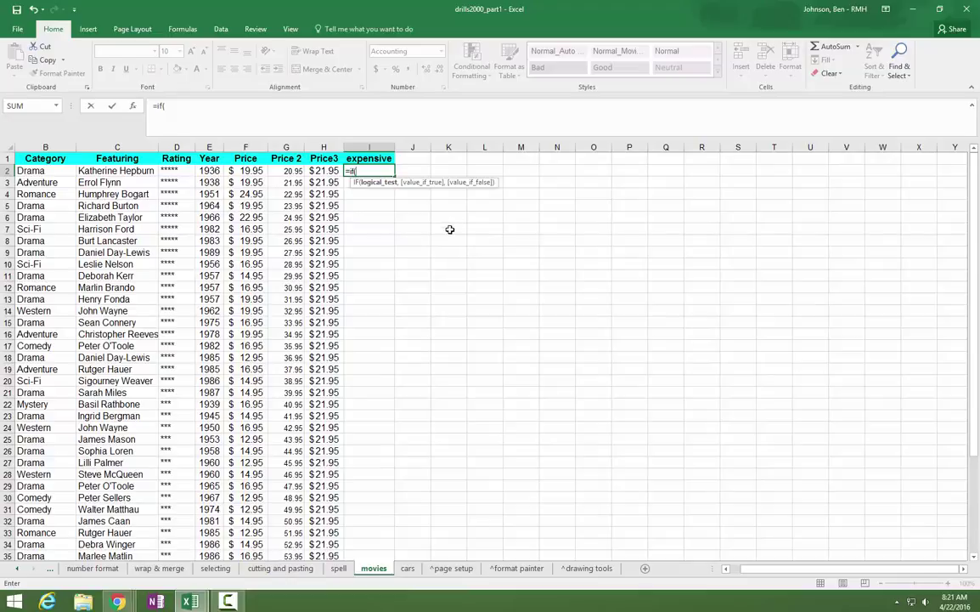
{"action": "left_click", "coordinate": [251, 172]}
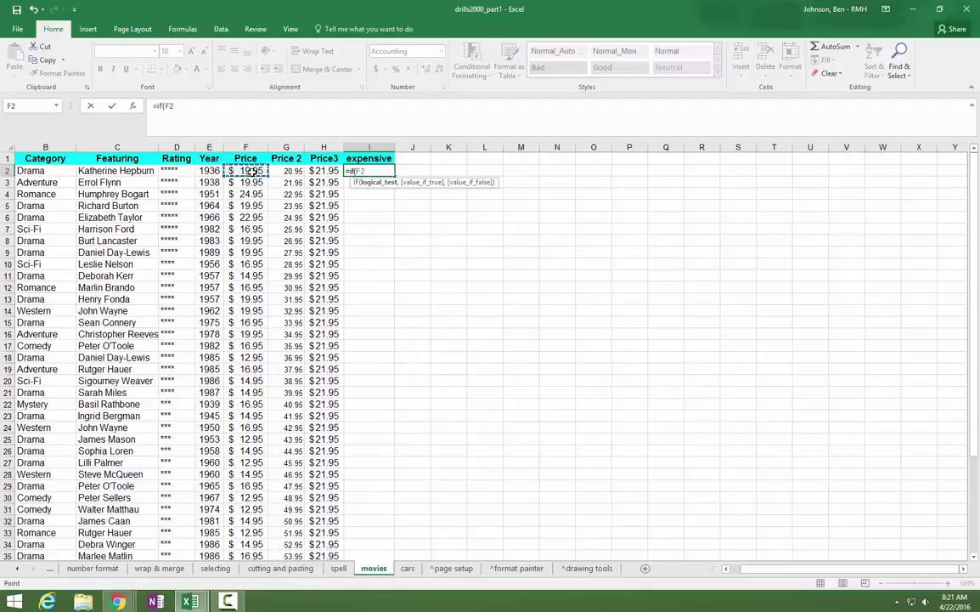
{"action": "type", "text": ">20"}
{"action": "type", "text": ","}
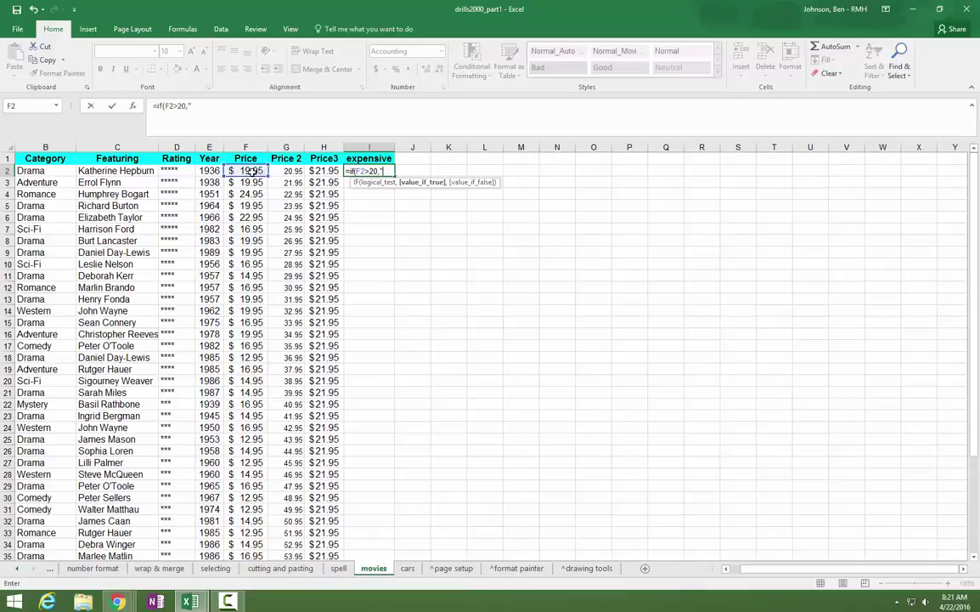
{"action": "type", "text": "\"Expensive\","}
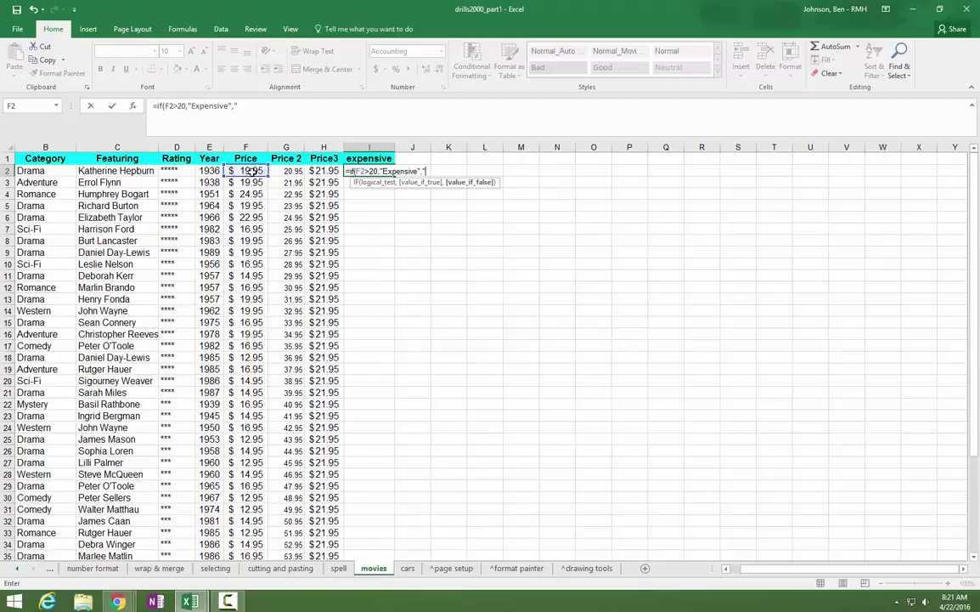
{"action": "type", "text": "\"Inexpensive"}
{"action": "key", "text": "Return"}
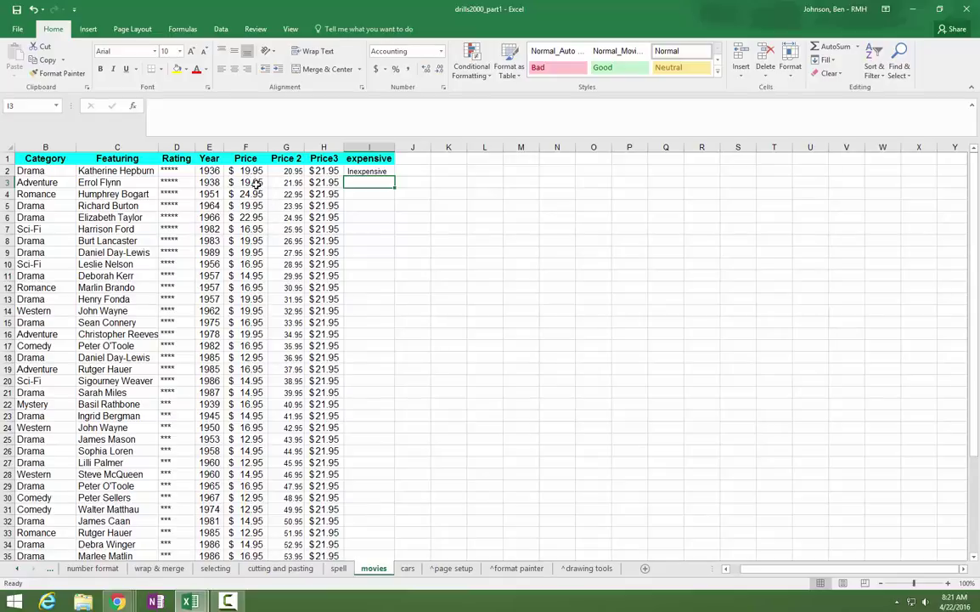
Fill the IF formula from I2 down column I to row 45 and review the filled values
{"action": "left_click", "coordinate": [383, 169]}
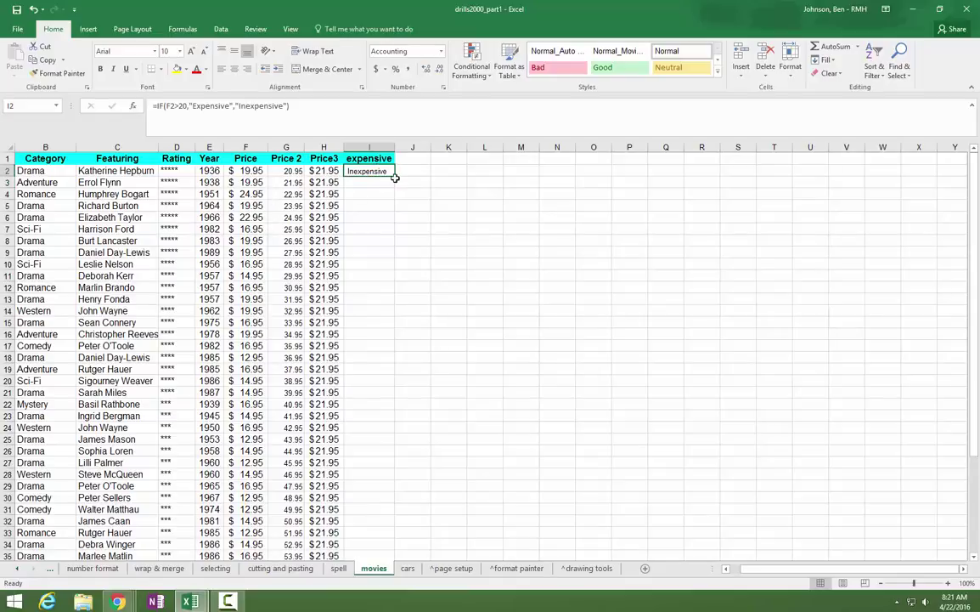
{"action": "double_click", "coordinate": [394, 176]}
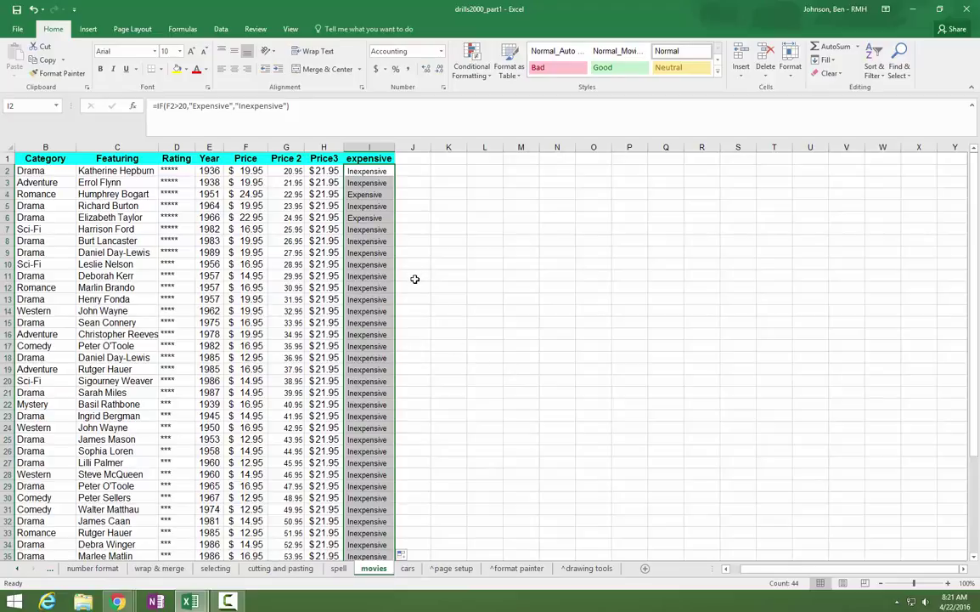
{"action": "scroll", "coordinate": [413, 280], "scroll_direction": "down", "scroll_amount": 4}
{"action": "scroll", "coordinate": [408, 264], "scroll_direction": "up", "scroll_amount": 4}
{"action": "scroll", "coordinate": [377, 223], "scroll_direction": "down", "scroll_amount": 5}
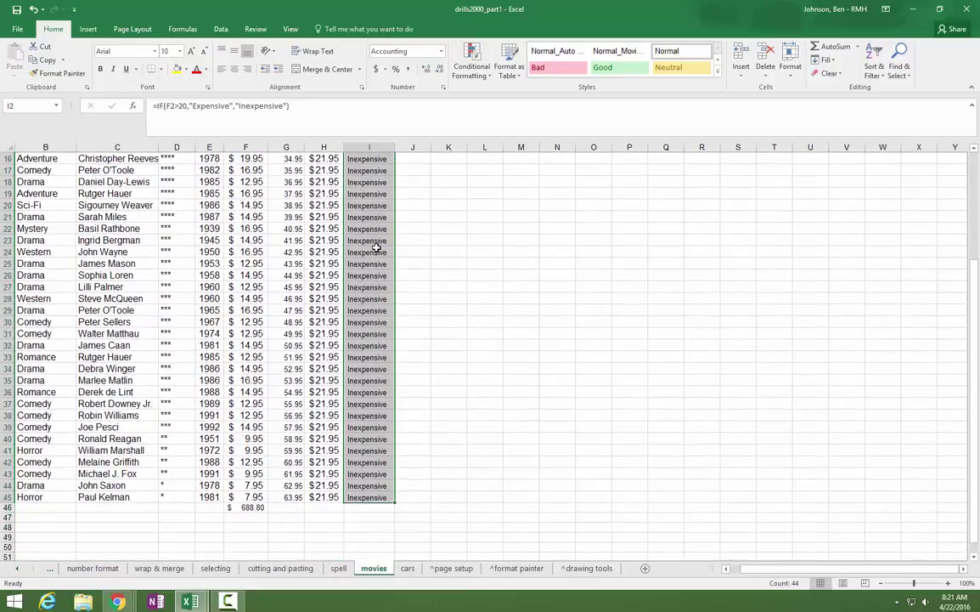
{"action": "scroll", "coordinate": [376, 248], "scroll_direction": "up", "scroll_amount": 5}
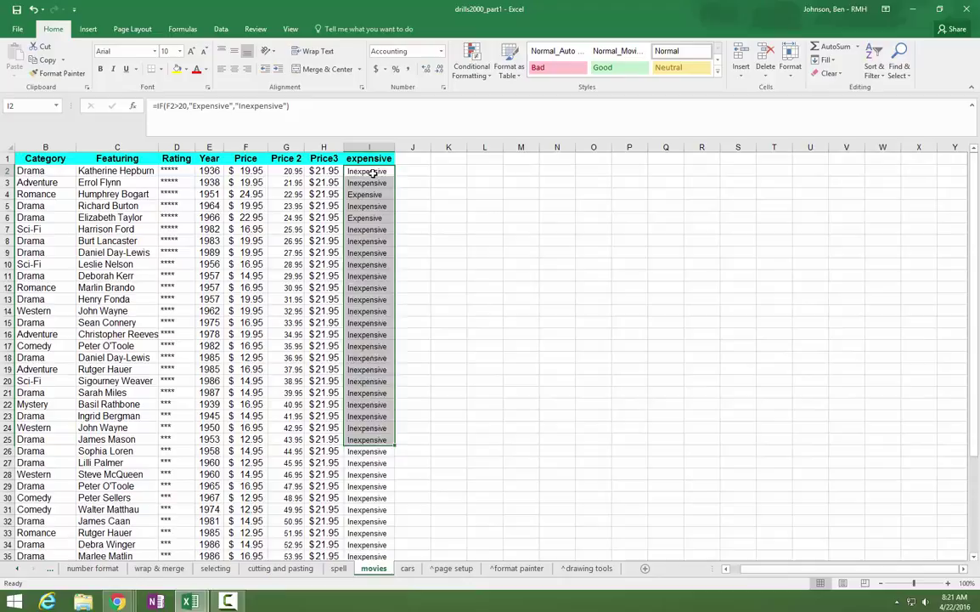
Set the price threshold in I2's IF formula to 17 and refill it down column I to row 45
{"action": "left_click", "coordinate": [372, 174]}
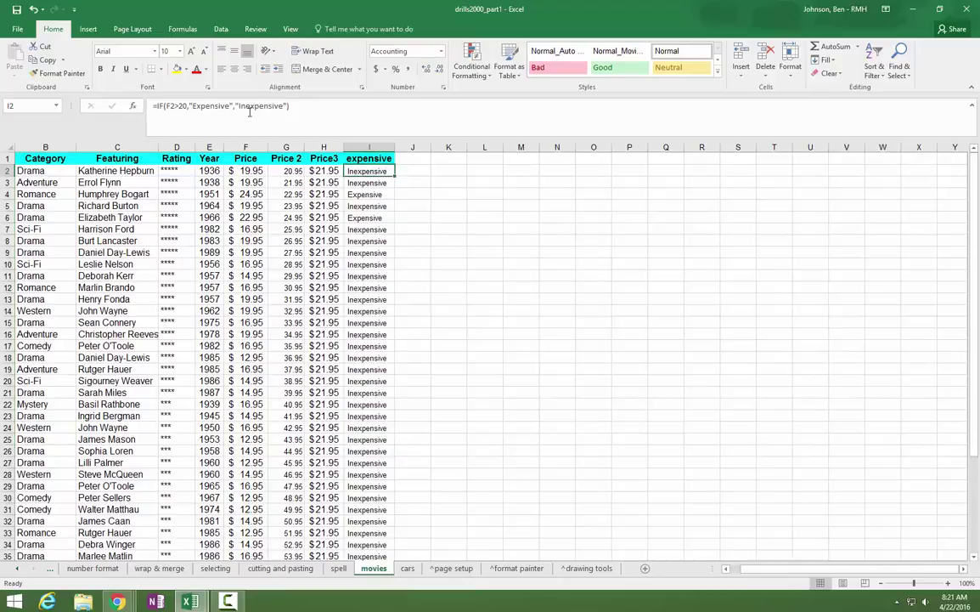
{"action": "double_click", "coordinate": [182, 105]}
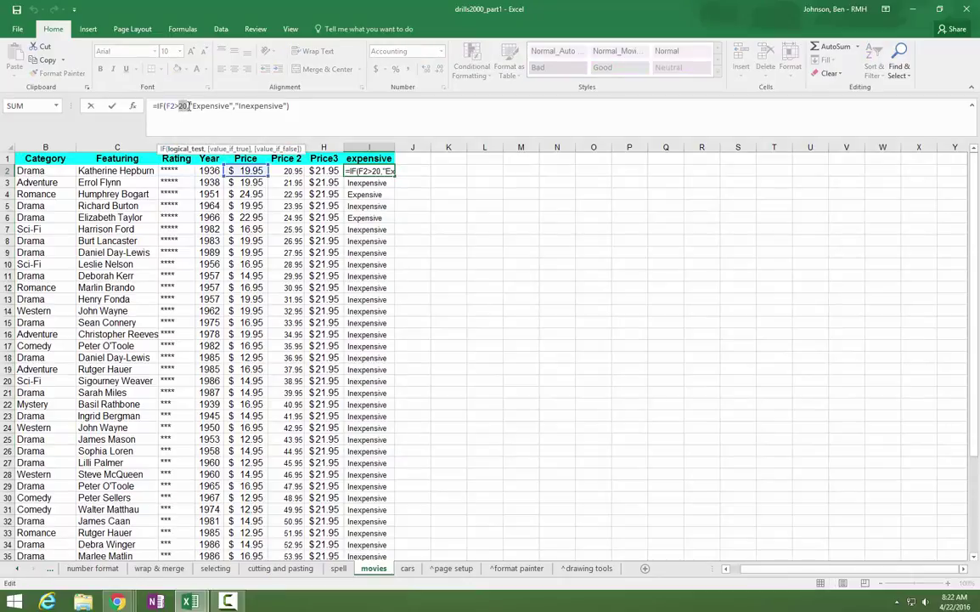
{"action": "type", "text": "17"}
{"action": "key", "text": "ctrl+Return"}
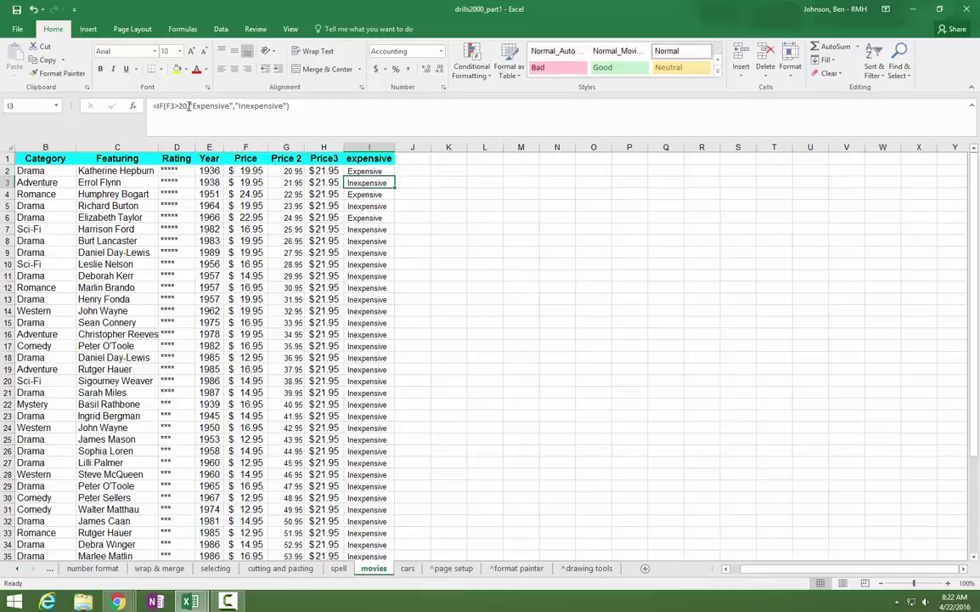
{"action": "double_click", "coordinate": [395, 176]}
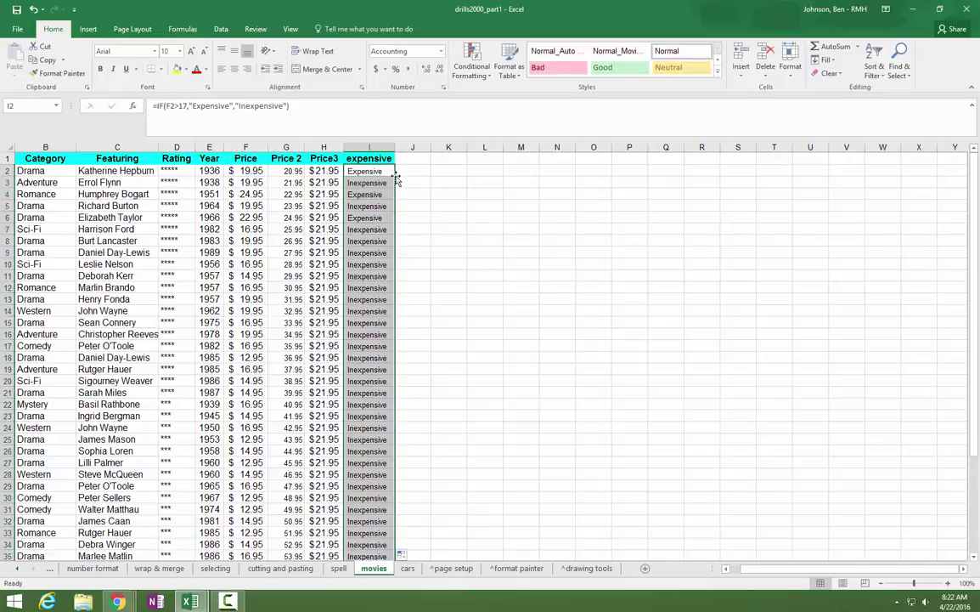
{"action": "scroll", "coordinate": [482, 307], "scroll_direction": "down", "scroll_amount": 3}
{"action": "scroll", "coordinate": [482, 307], "scroll_direction": "down", "scroll_amount": 3}
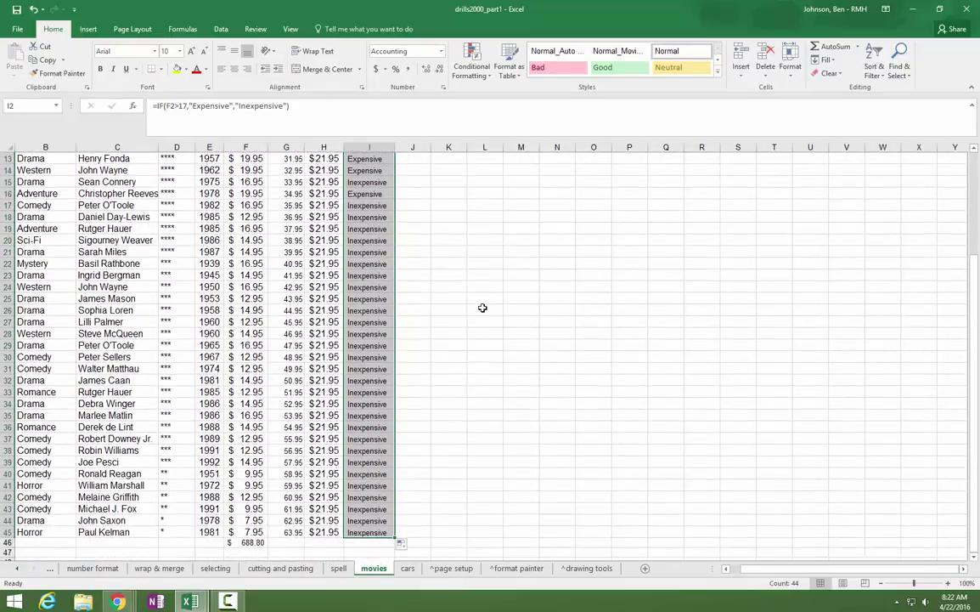
{"action": "scroll", "coordinate": [482, 306], "scroll_direction": "up", "scroll_amount": 6}
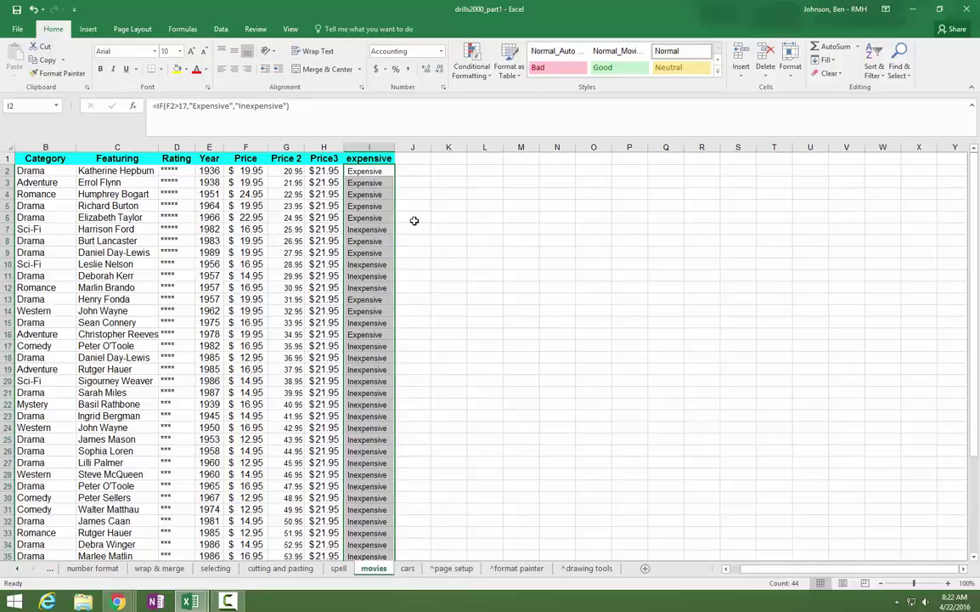
Clear the IF formula from cell I2 and keep that cell selected
{"action": "left_click", "coordinate": [376, 172]}
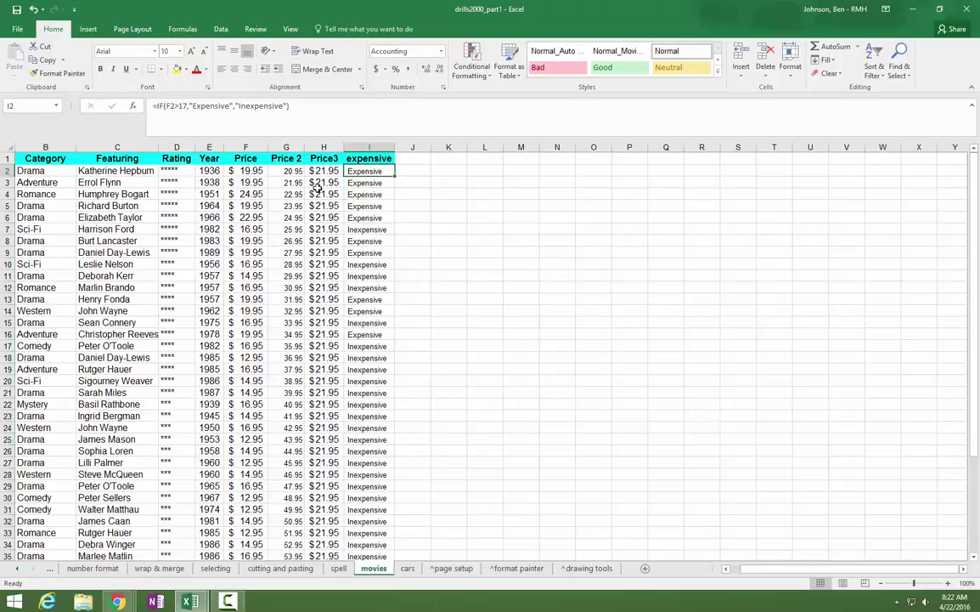
{"action": "key", "text": "Delete"}
{"action": "left_click", "coordinate": [363, 207]}
{"action": "left_click", "coordinate": [355, 172]}
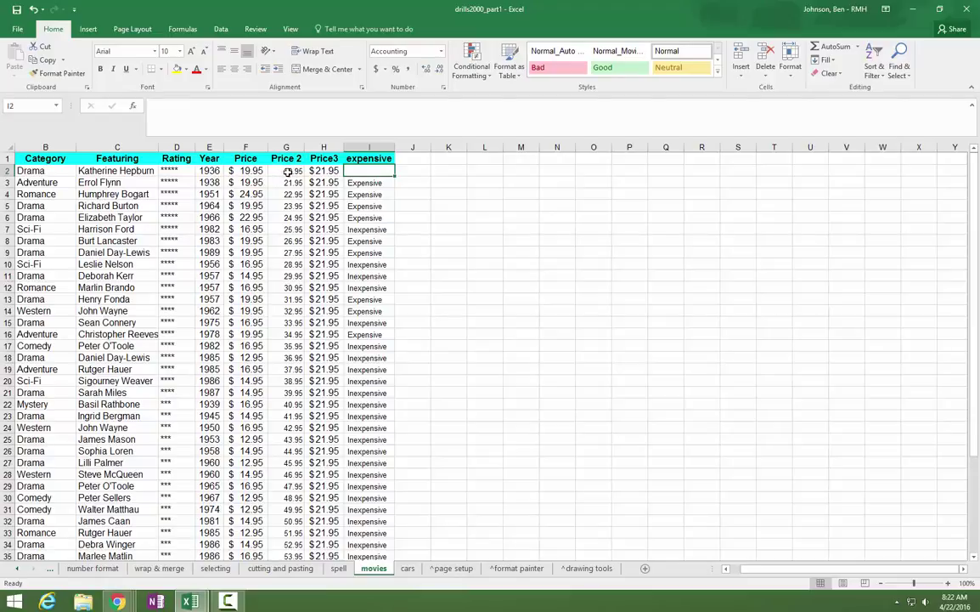
Enter the formula =IF(OR(F2>50,G2>50),"Expensive","Inexpensive") in cell I2
{"action": "scroll", "coordinate": [492, 267], "scroll_direction": "down", "scroll_amount": 5}
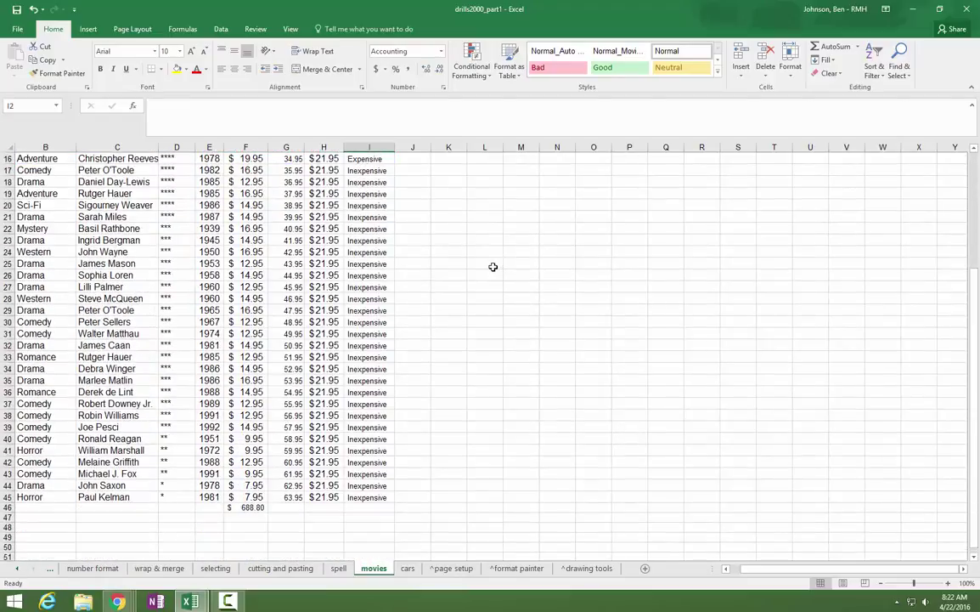
{"action": "scroll", "coordinate": [491, 268], "scroll_direction": "up", "scroll_amount": 3}
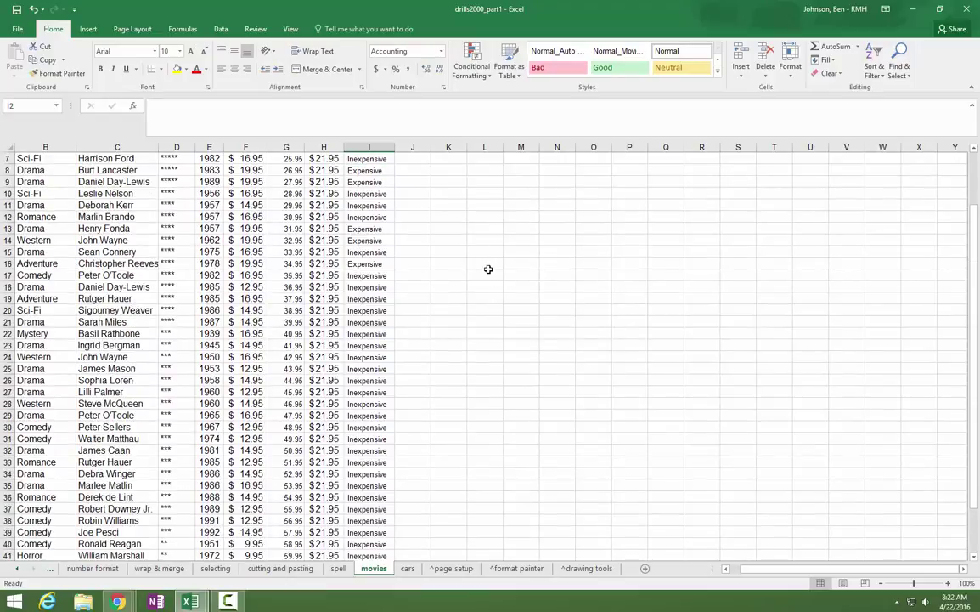
{"action": "scroll", "coordinate": [488, 268], "scroll_direction": "up", "scroll_amount": 2}
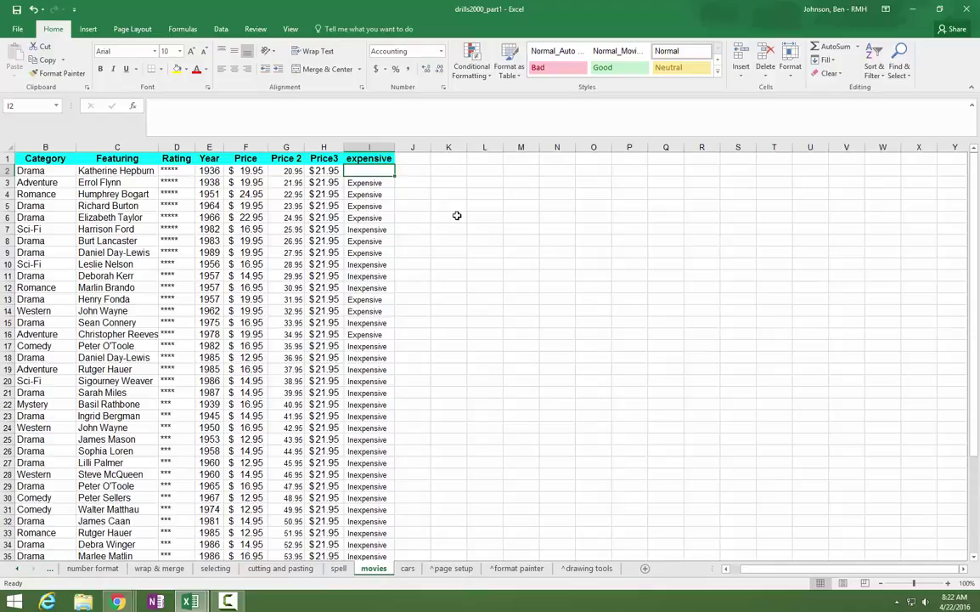
{"action": "type", "text": "=if("}
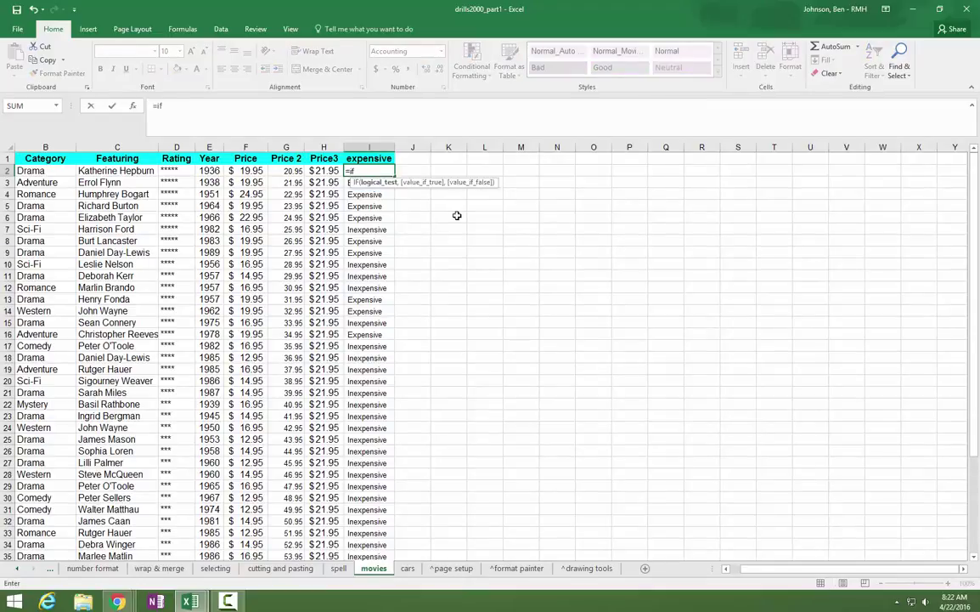
{"action": "type", "text": "or("}
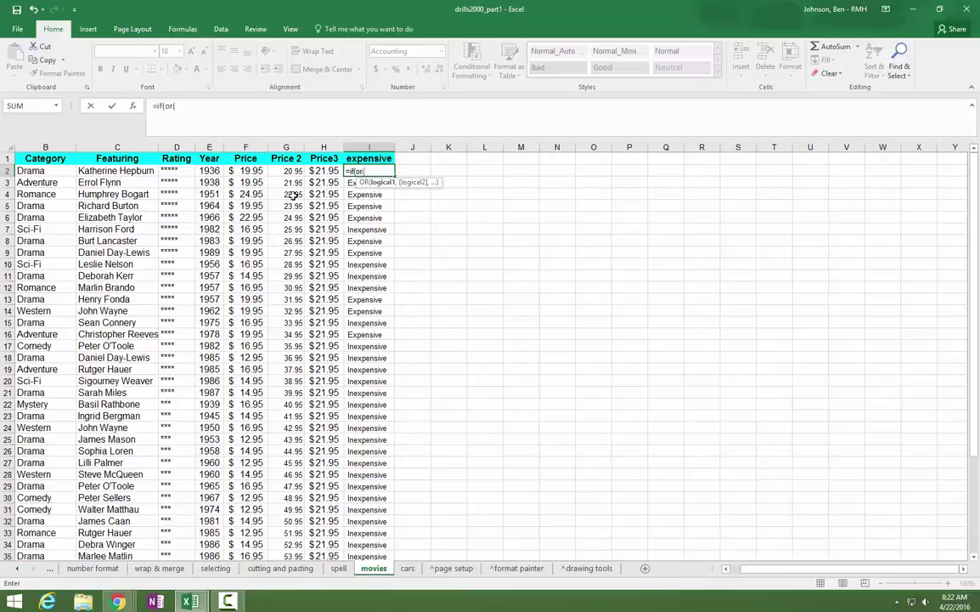
{"action": "left_click", "coordinate": [258, 171]}
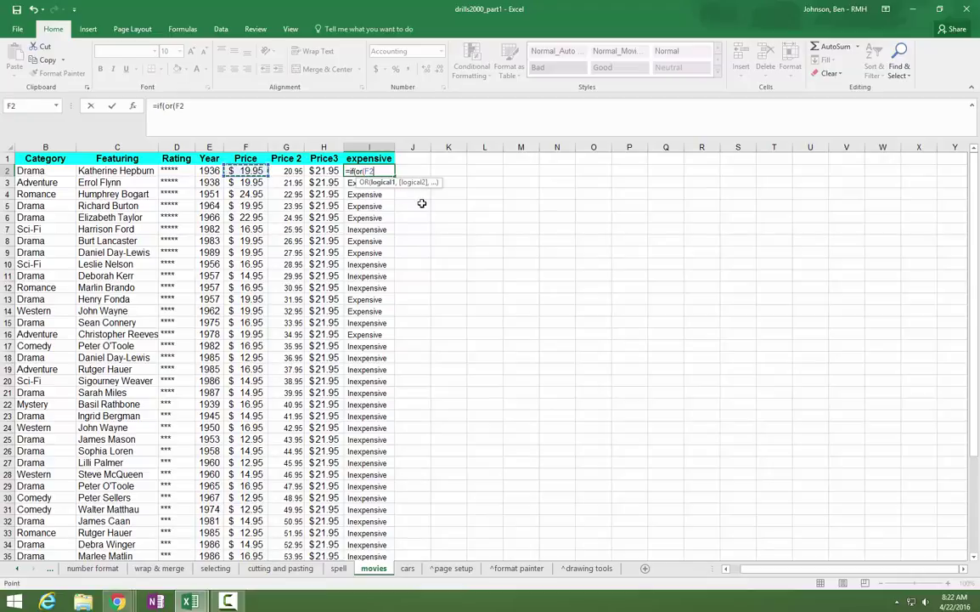
{"action": "type", "text": ">50,"}
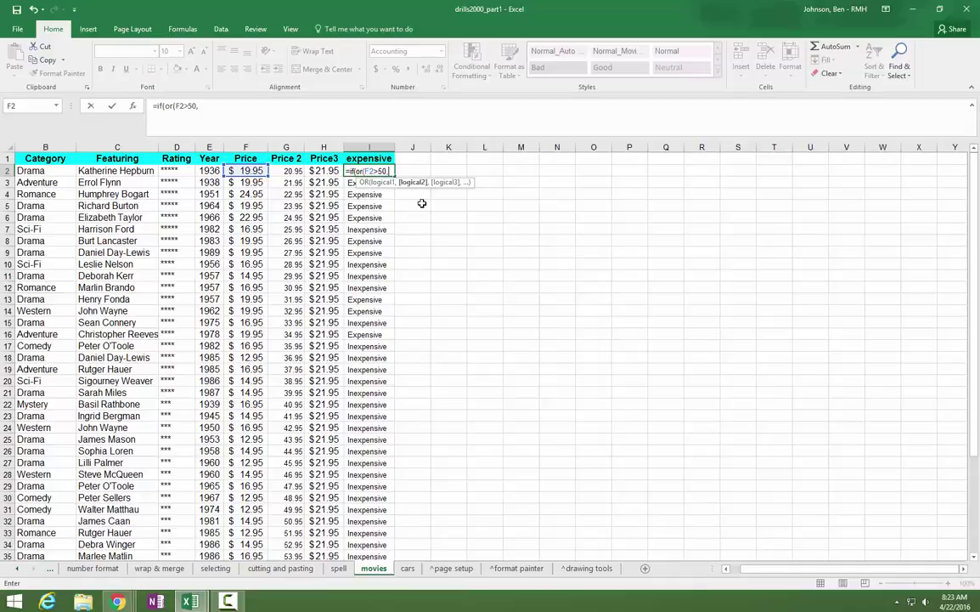
{"action": "left_click", "coordinate": [284, 171]}
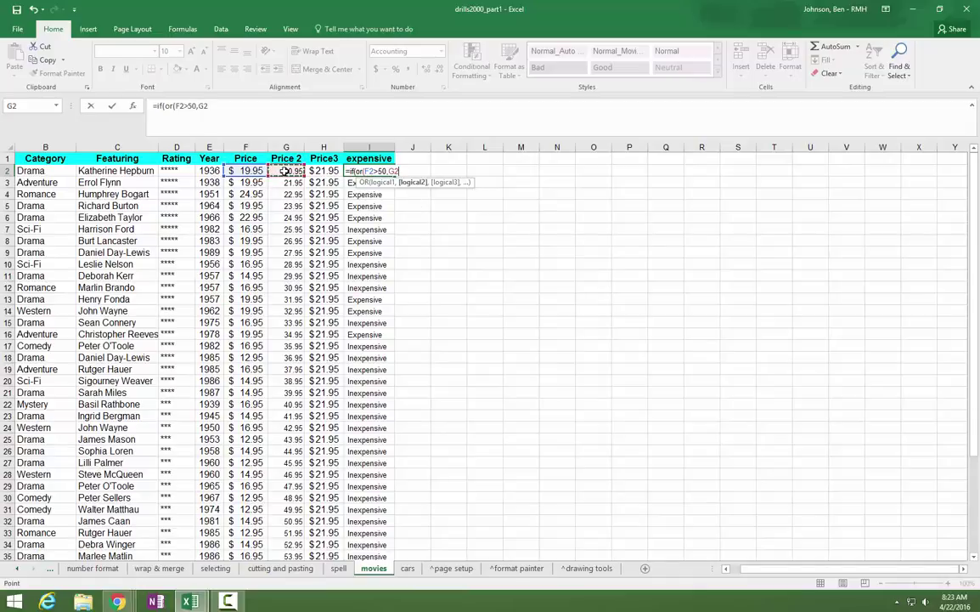
{"action": "type", "text": ">50),"}
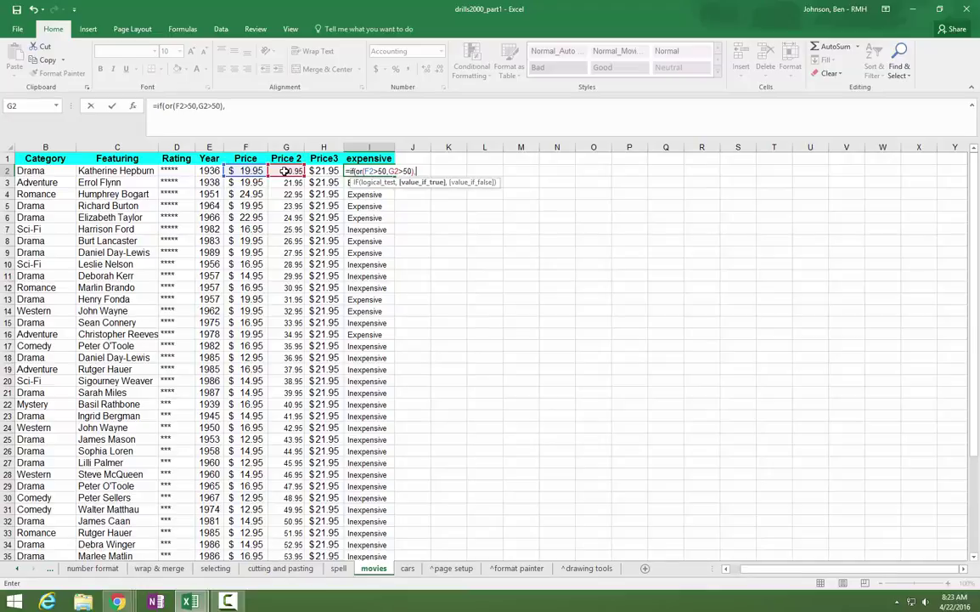
{"action": "type", "text": "\"Expensive\","}
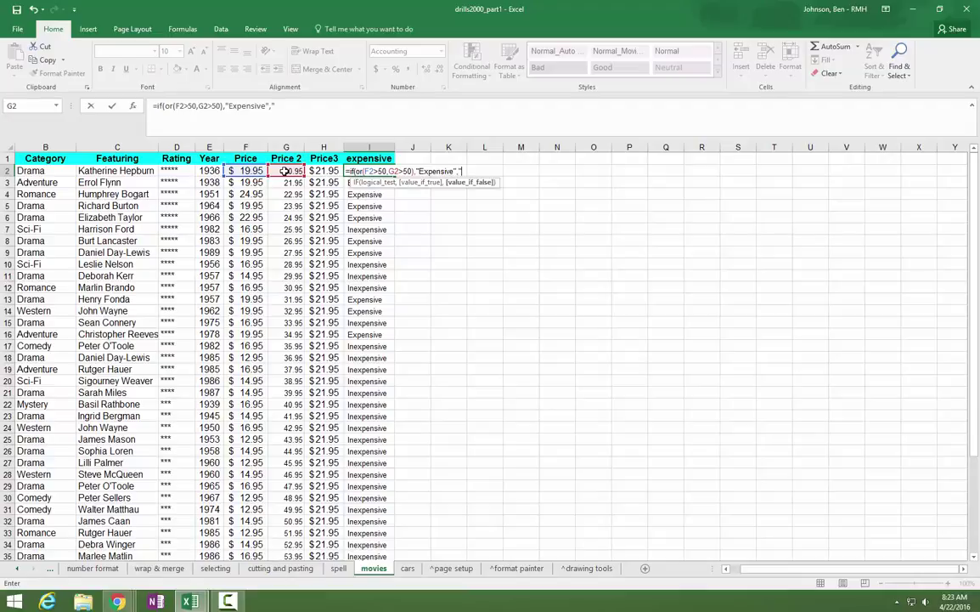
{"action": "type", "text": "\"Inexpensive"}
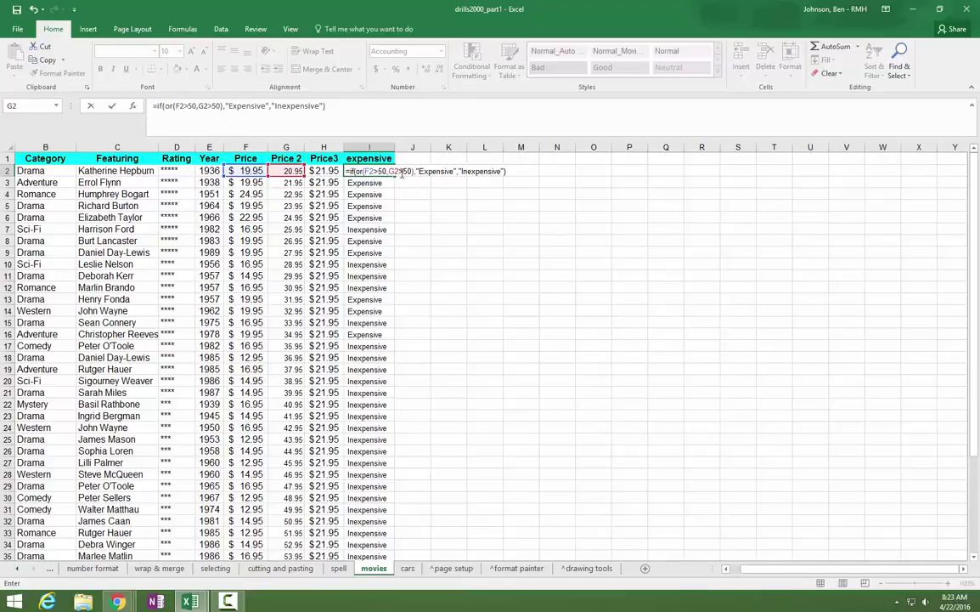
{"action": "left_click", "coordinate": [412, 172]}
{"action": "key", "text": "ctrl+Return"}
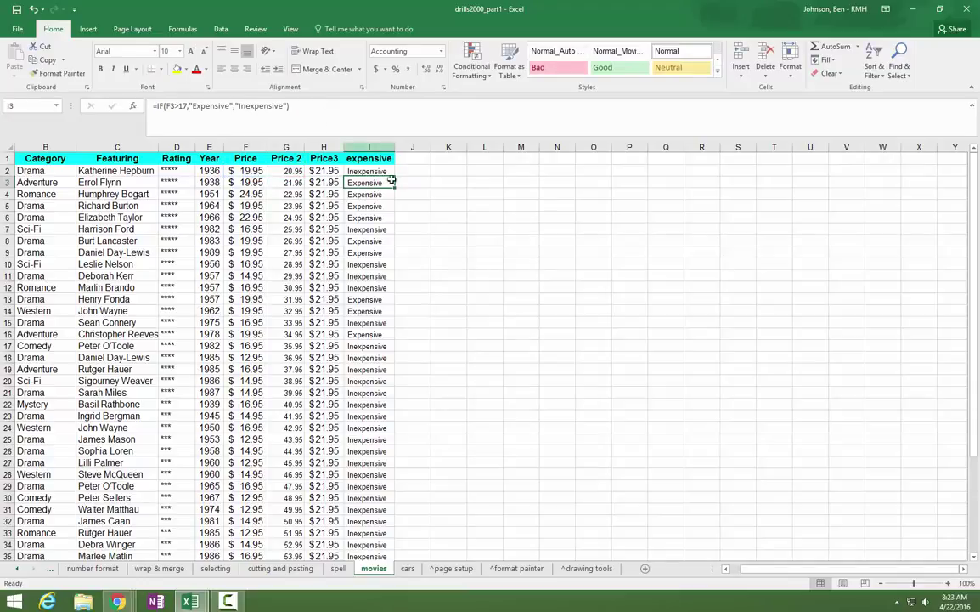
Fill the IF/OR formula from I2 down column I to row 45 and review the filled values
{"action": "double_click", "coordinate": [394, 176]}
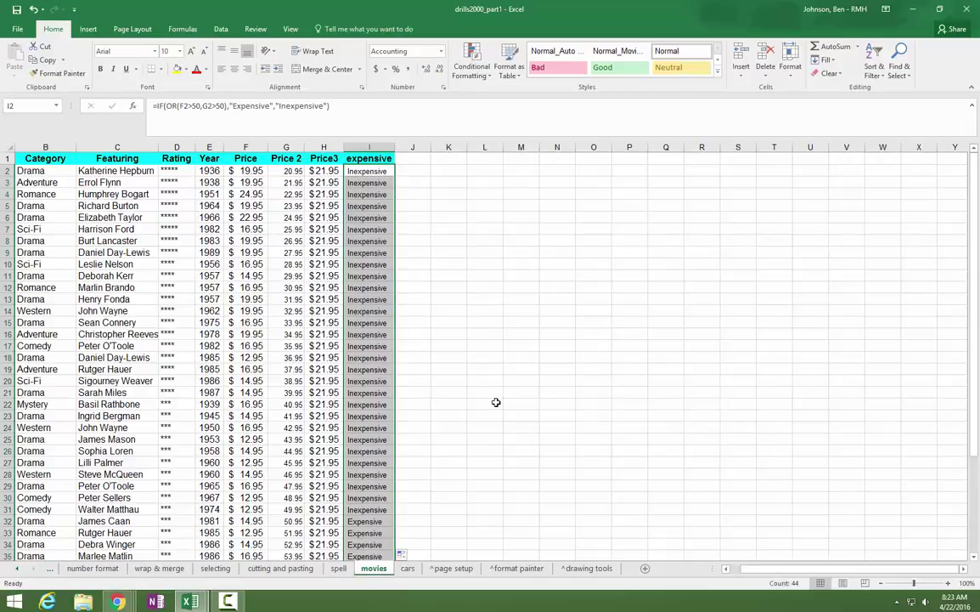
{"action": "scroll", "coordinate": [496, 402], "scroll_direction": "down", "scroll_amount": 1}
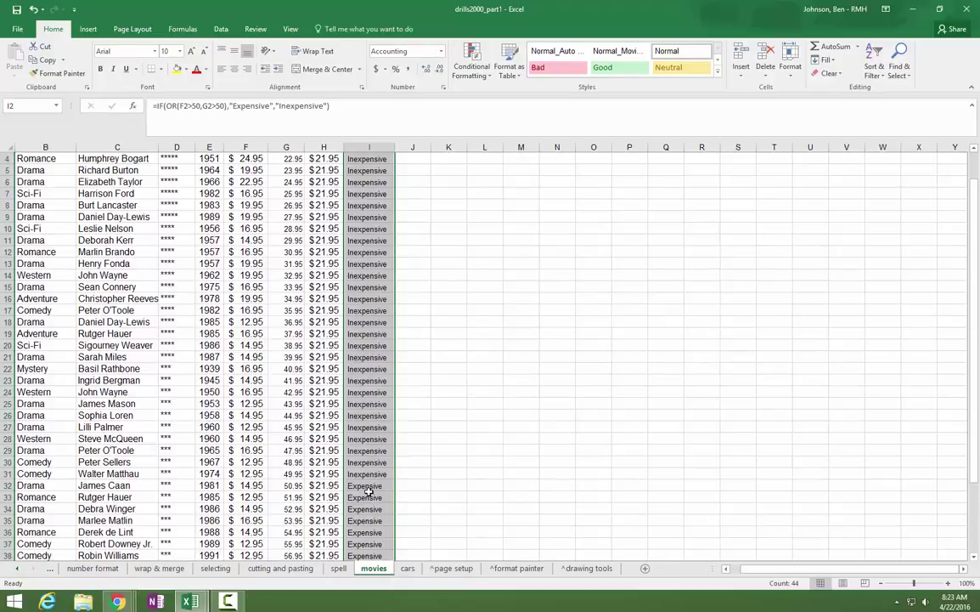
{"action": "scroll", "coordinate": [368, 497], "scroll_direction": "up", "scroll_amount": 1}
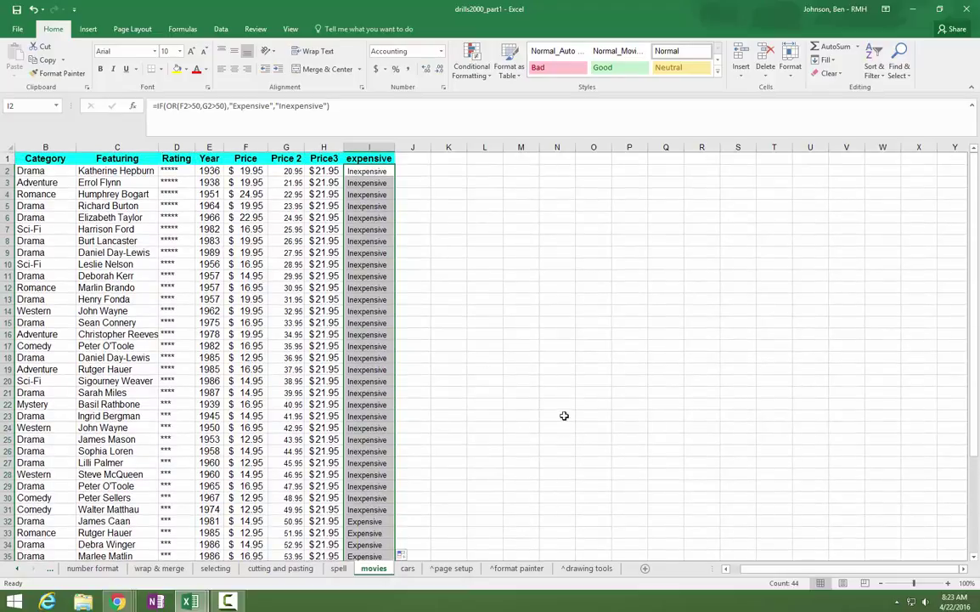
{"action": "scroll", "coordinate": [517, 346], "scroll_direction": "down", "scroll_amount": 3}
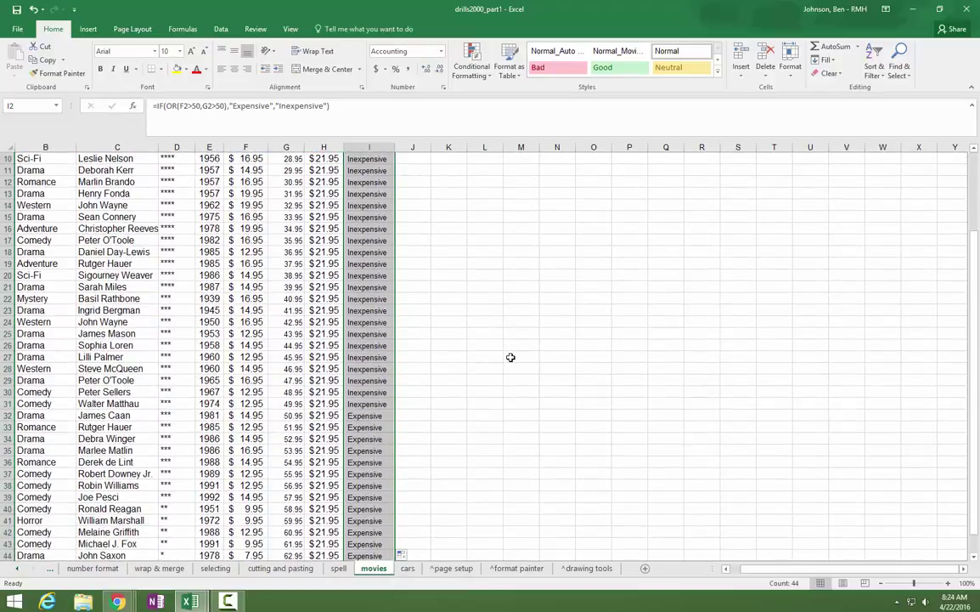
{"action": "scroll", "coordinate": [505, 346], "scroll_direction": "up", "scroll_amount": 3}
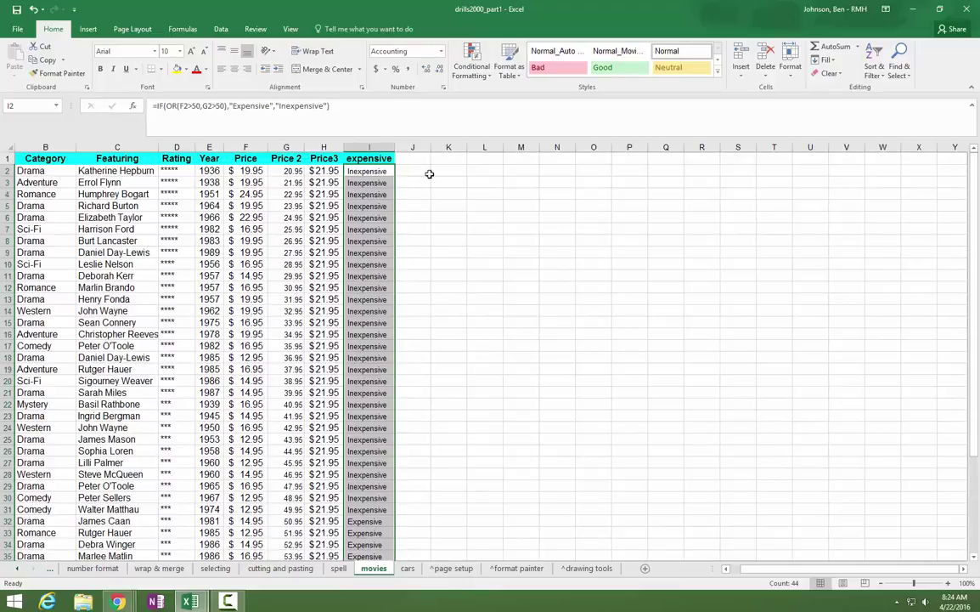
Clear the IF/OR results from I2:I45 and select cell I2
{"action": "left_click_drag", "start_coordinate": [367, 173], "coordinate": [369, 536]}
{"action": "key", "text": "Delete"}
{"action": "scroll", "coordinate": [372, 538], "scroll_direction": "up", "scroll_amount": 4}
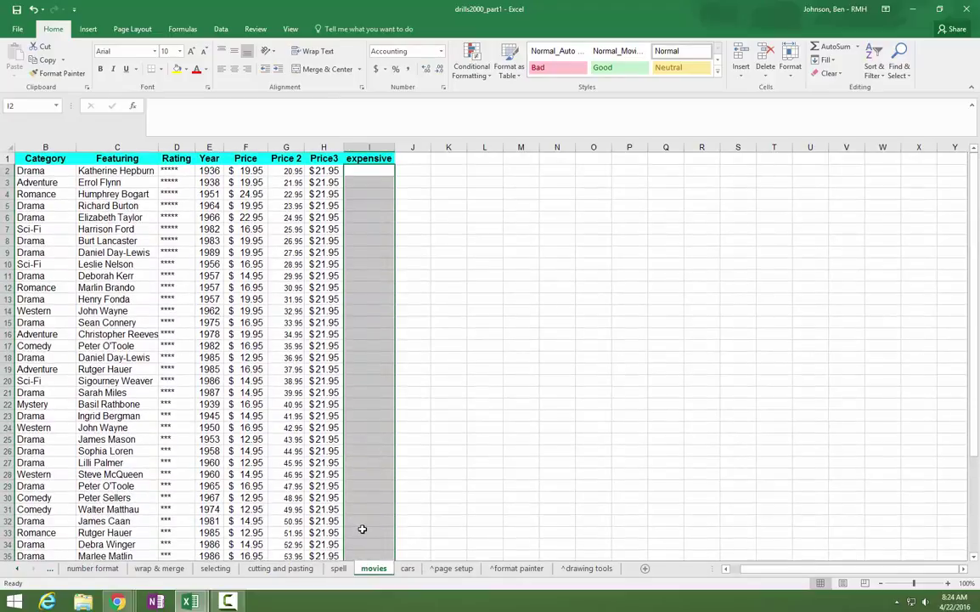
{"action": "left_click", "coordinate": [367, 170]}
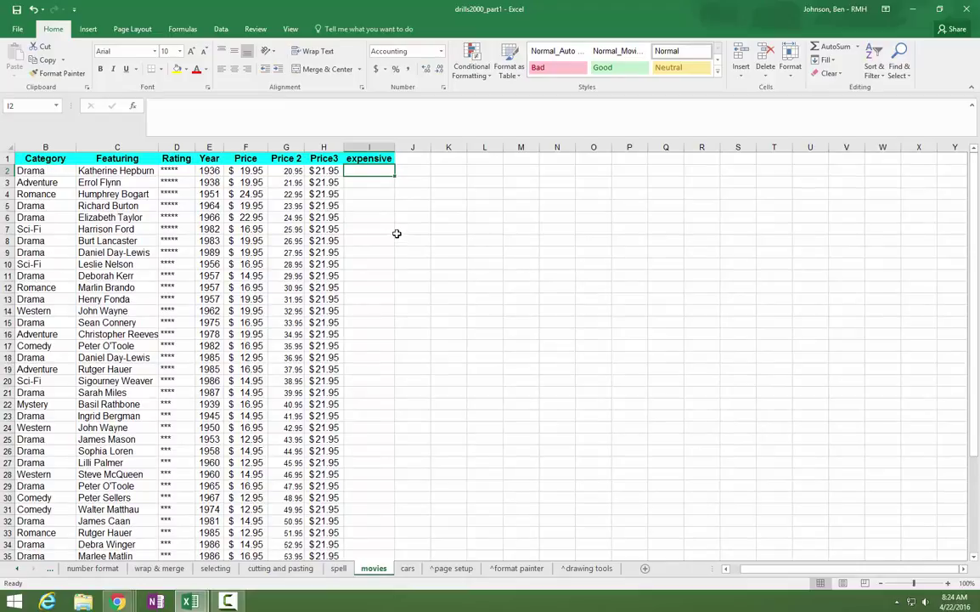
Enter =IF(AND(F2>19,G2>19),"Expensive","Inexpensive") in cell I2 and fill it down column I to row 45
{"action": "scroll", "coordinate": [356, 162], "scroll_direction": "down", "scroll_amount": 1}
{"action": "scroll", "coordinate": [355, 162], "scroll_direction": "up", "scroll_amount": 1}
{"action": "type", "text": "=if(and("}
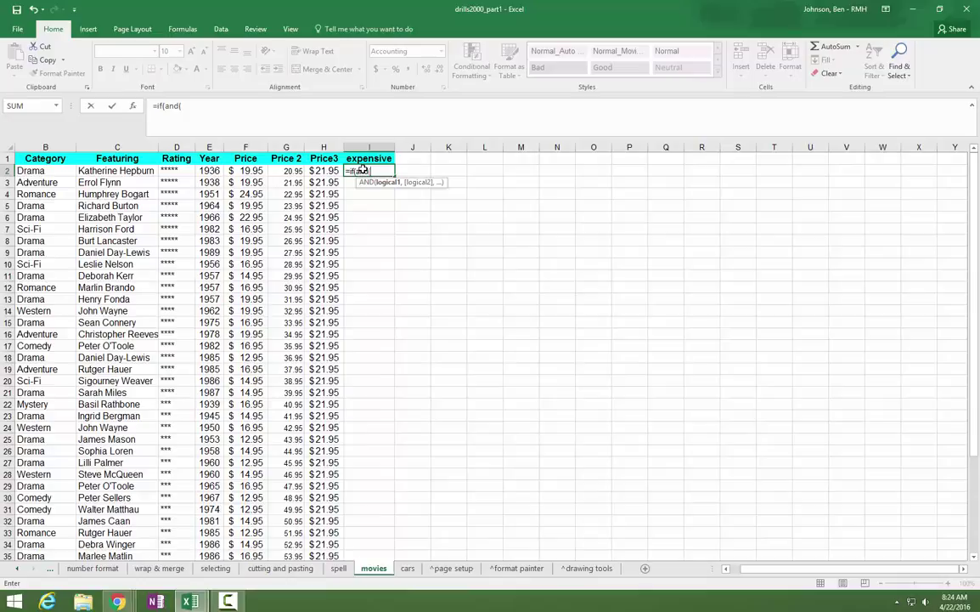
{"action": "left_click", "coordinate": [250, 171]}
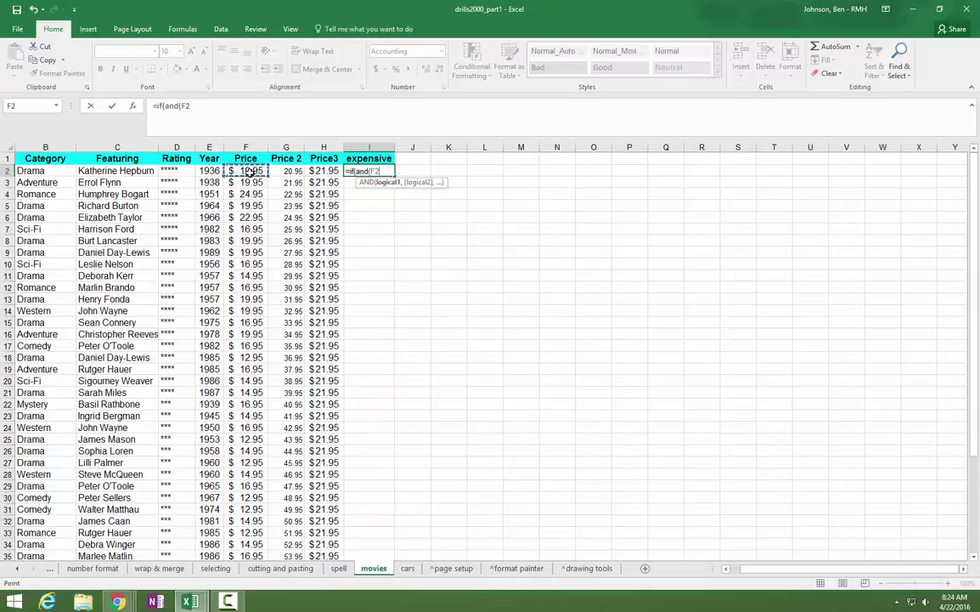
{"action": "type", "text": ">19,"}
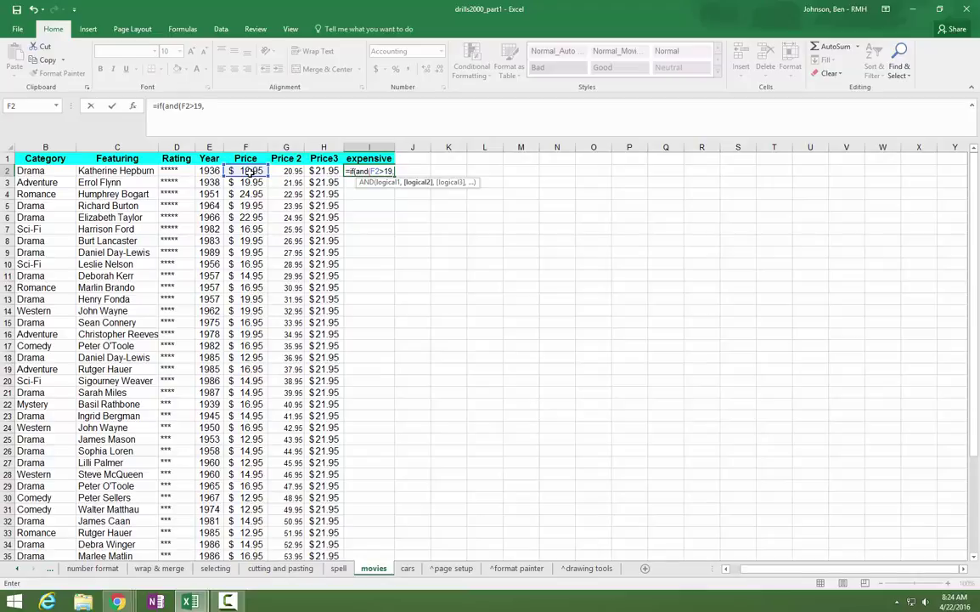
{"action": "left_click", "coordinate": [293, 172]}
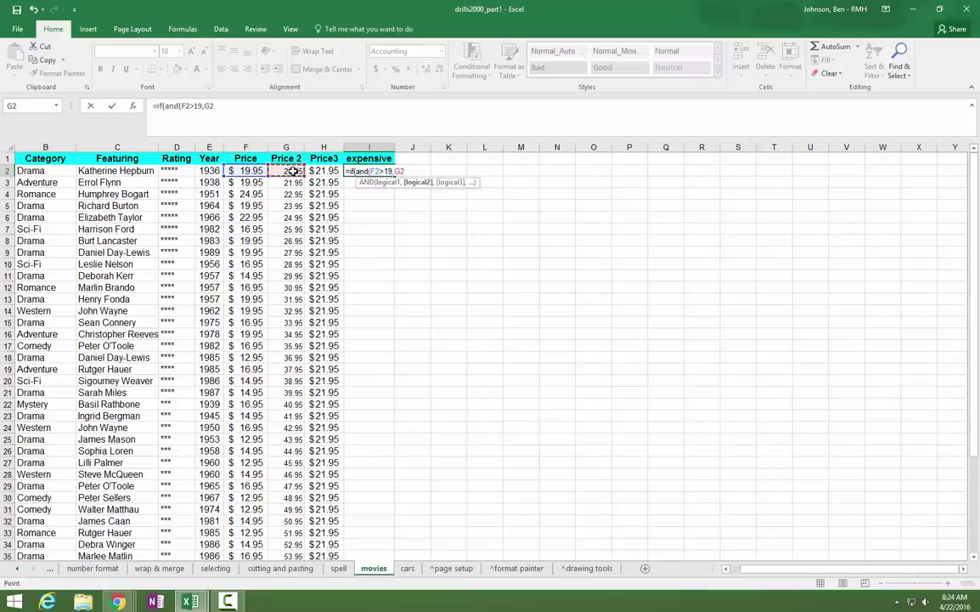
{"action": "type", "text": ">19),"}
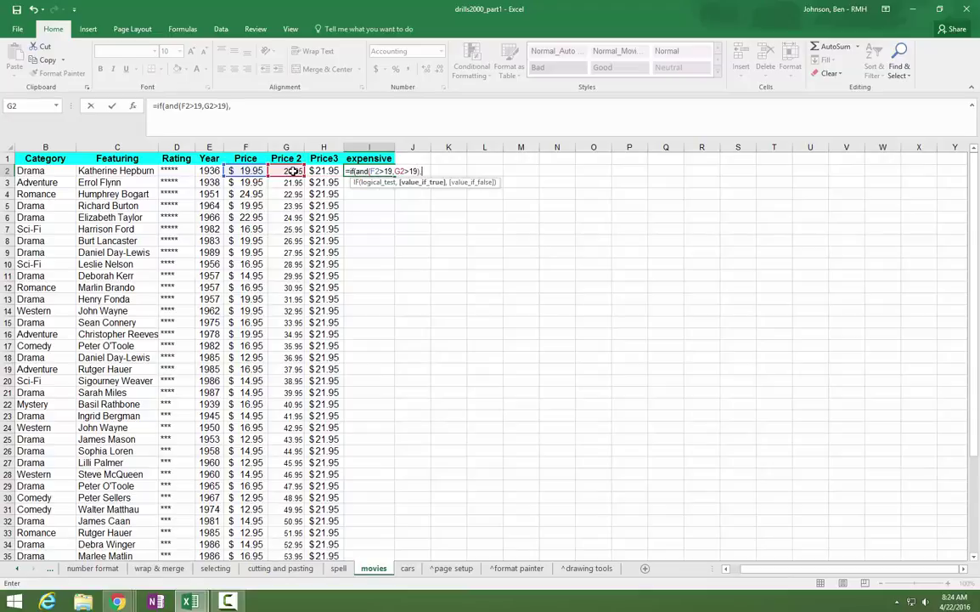
{"action": "type", "text": "\"Expensive\""}
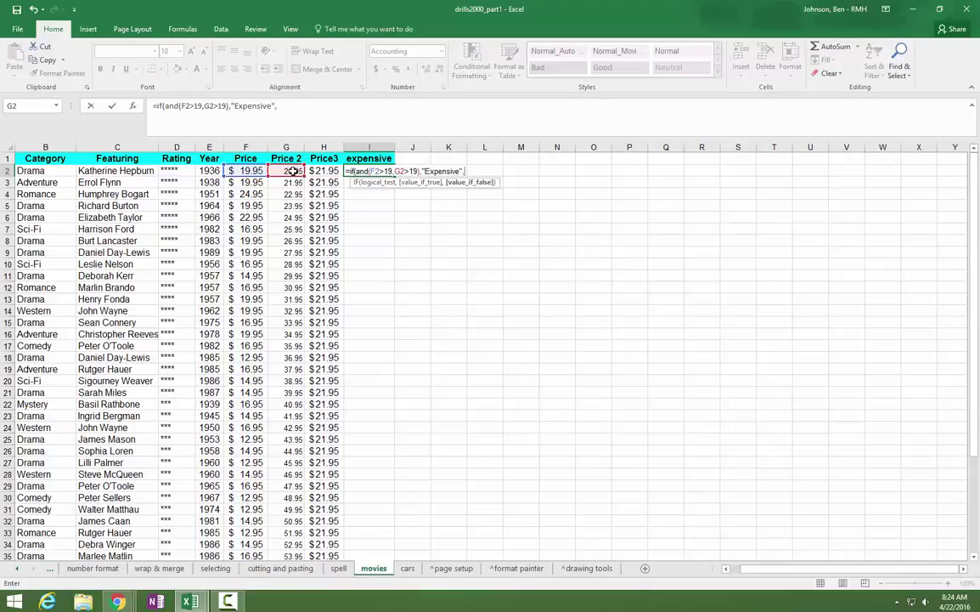
{"action": "type", "text": ",\"Inexpensive\")"}
{"action": "key", "text": "Return"}
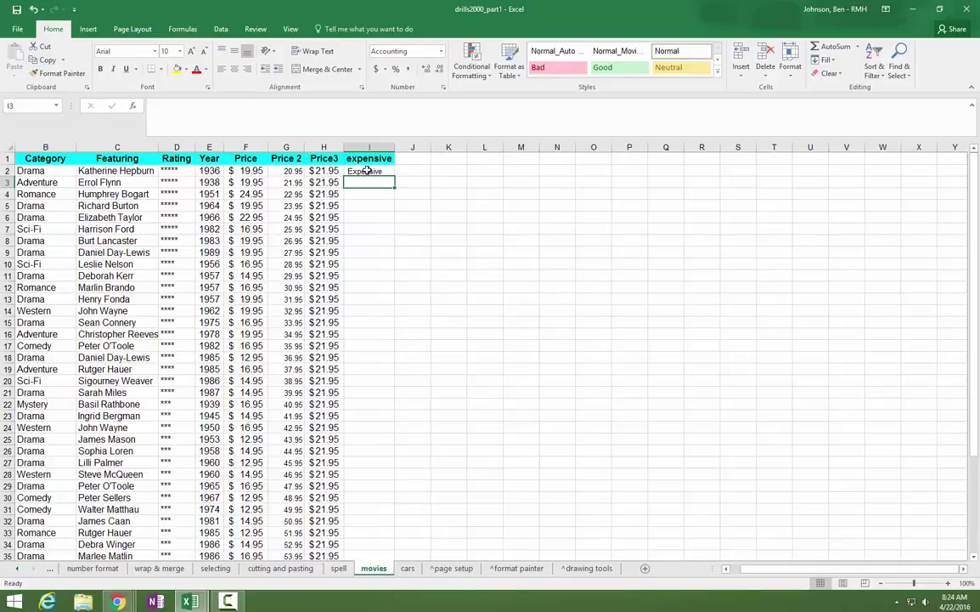
{"action": "left_click", "coordinate": [367, 171]}
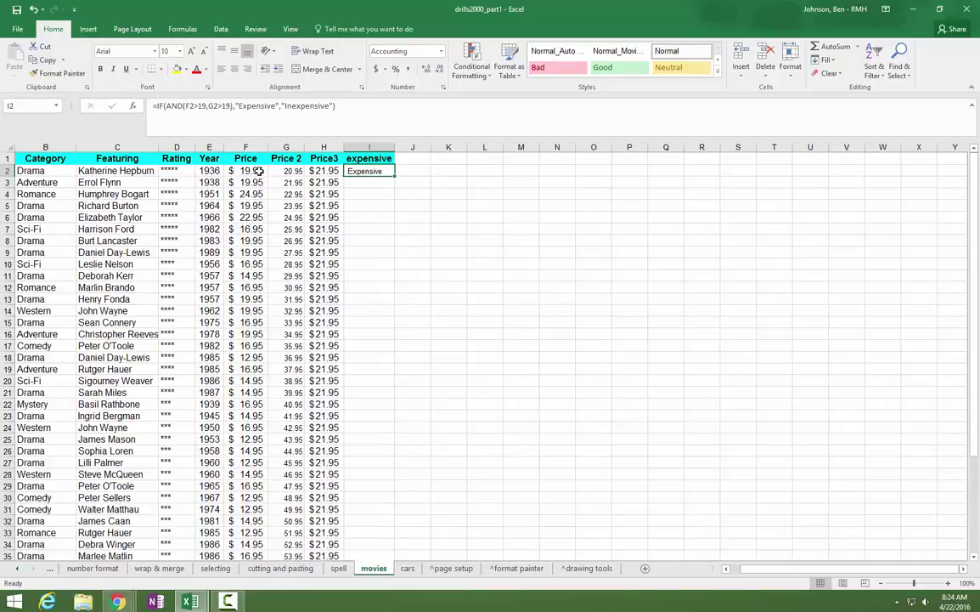
{"action": "double_click", "coordinate": [394, 178]}
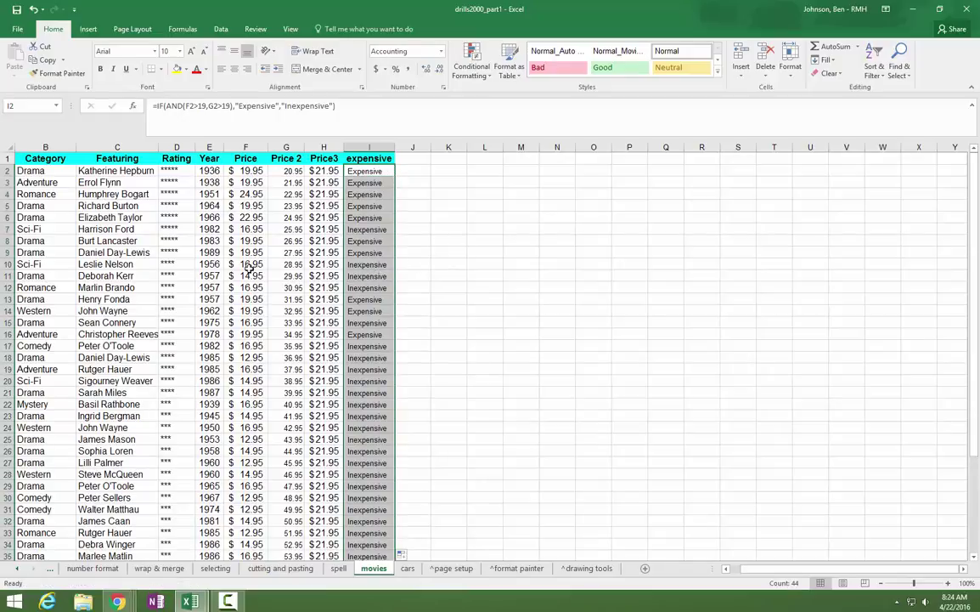
Clear all the IF/AND results from column I, from I2 down to row 45
{"action": "left_click", "coordinate": [366, 171]}
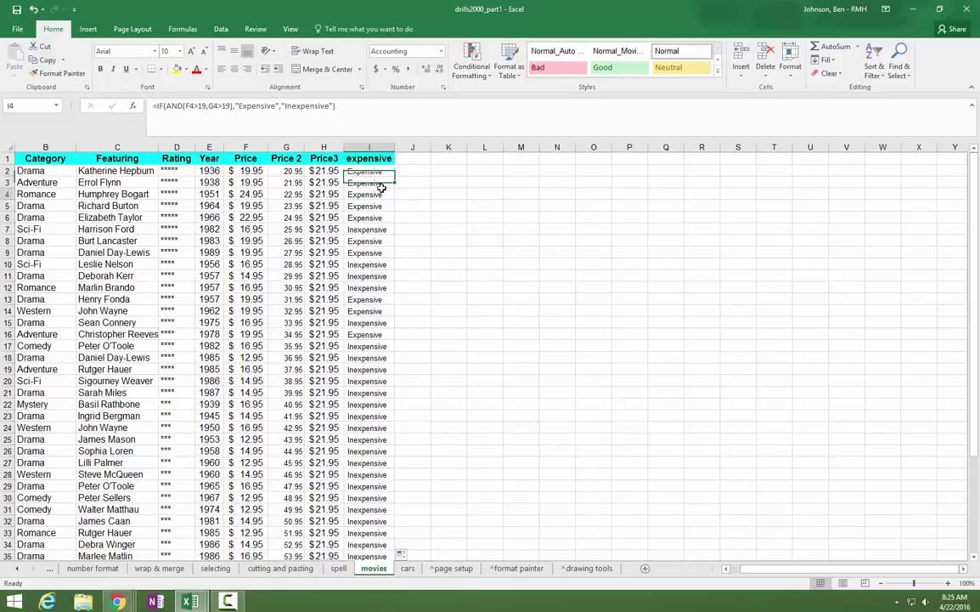
{"action": "key", "text": "Delete"}
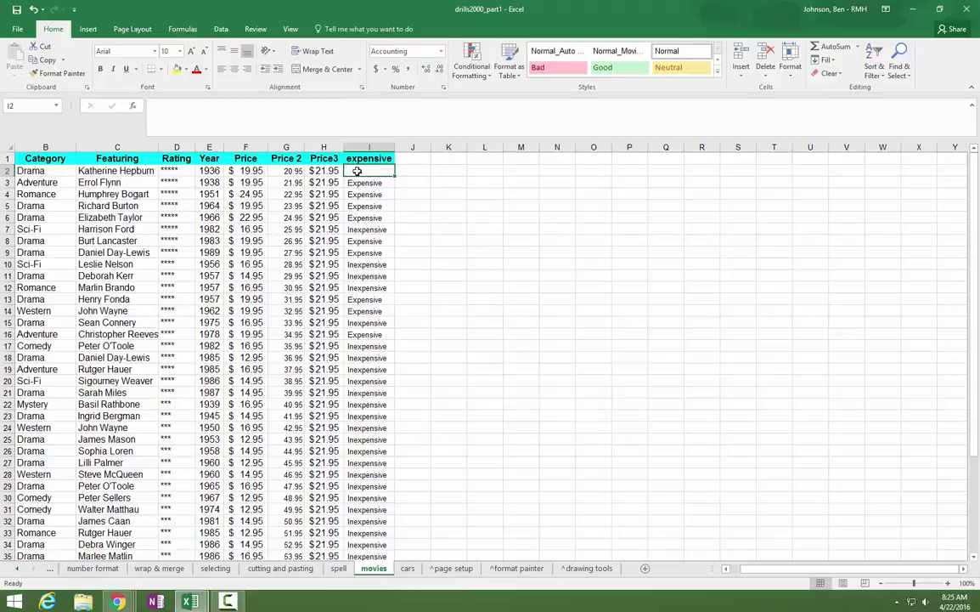
{"action": "key", "text": "shift+Down"}
{"action": "key", "text": "Delete"}
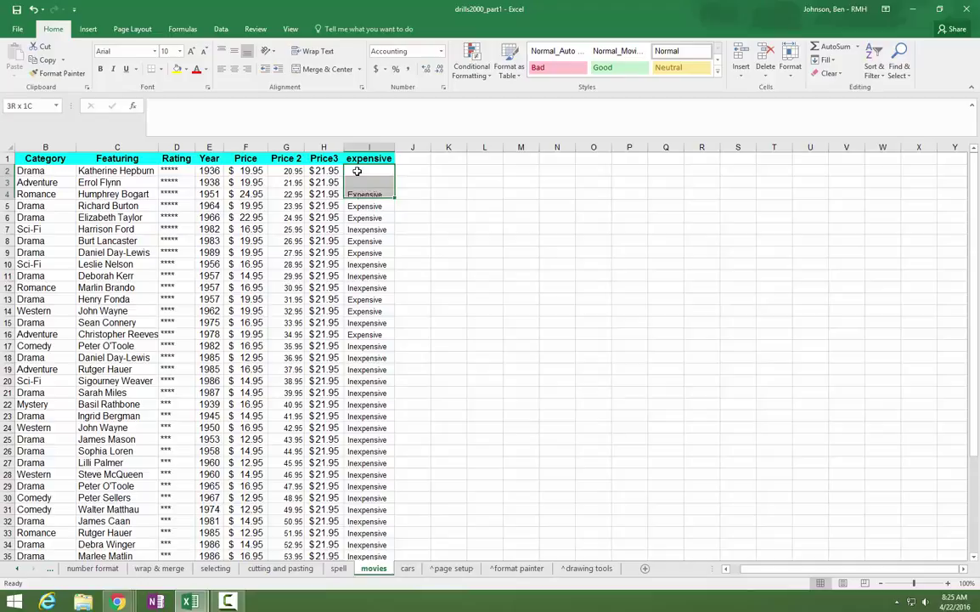
{"action": "key", "text": "ctrl+shift+Down"}
{"action": "key", "text": "Delete"}
{"action": "scroll", "coordinate": [357, 171], "scroll_direction": "up", "scroll_amount": 4}
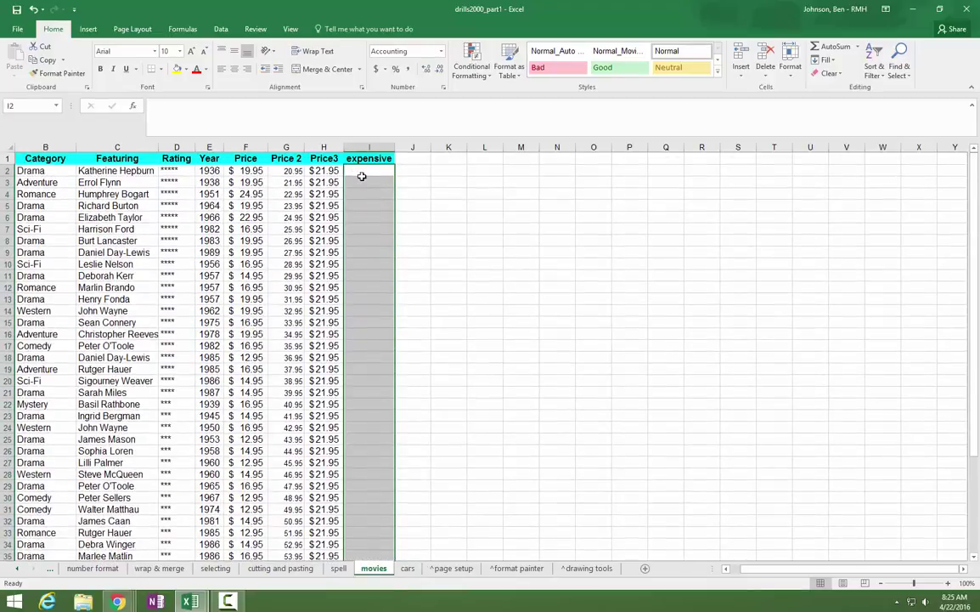
Begin a formula in cell I2 with IF(F2>20,"Expensive", leaving the value-if-false argument open
{"action": "left_click", "coordinate": [358, 170]}
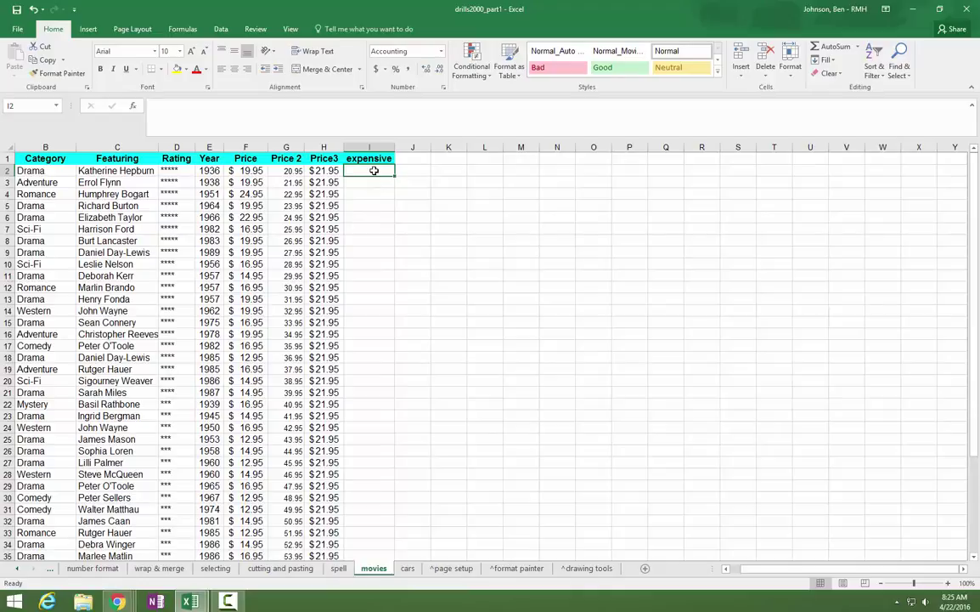
{"action": "type", "text": "="}
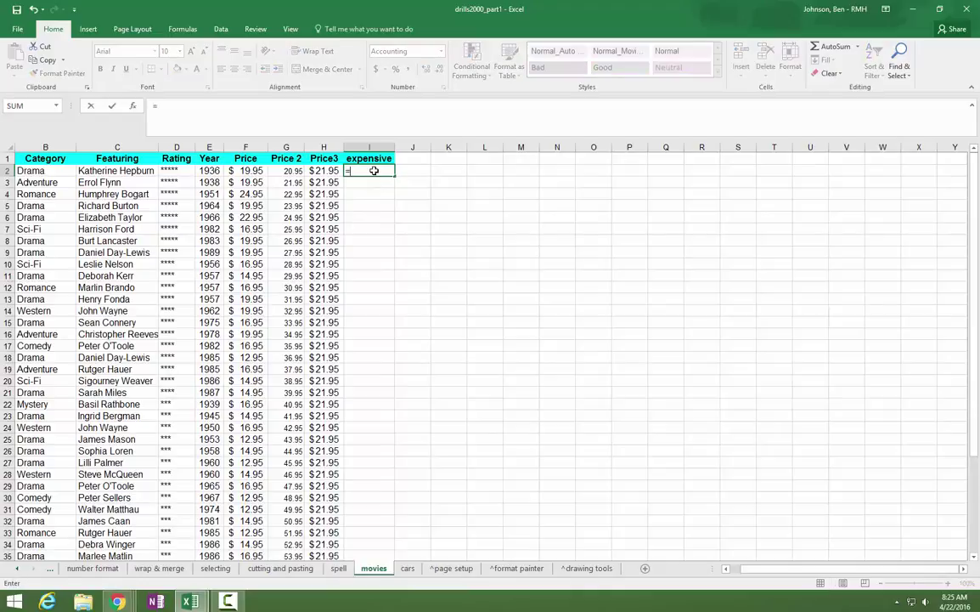
{"action": "left_click", "coordinate": [234, 170]}
{"action": "key", "text": "BackSpace"}
{"action": "key", "text": "BackSpace"}
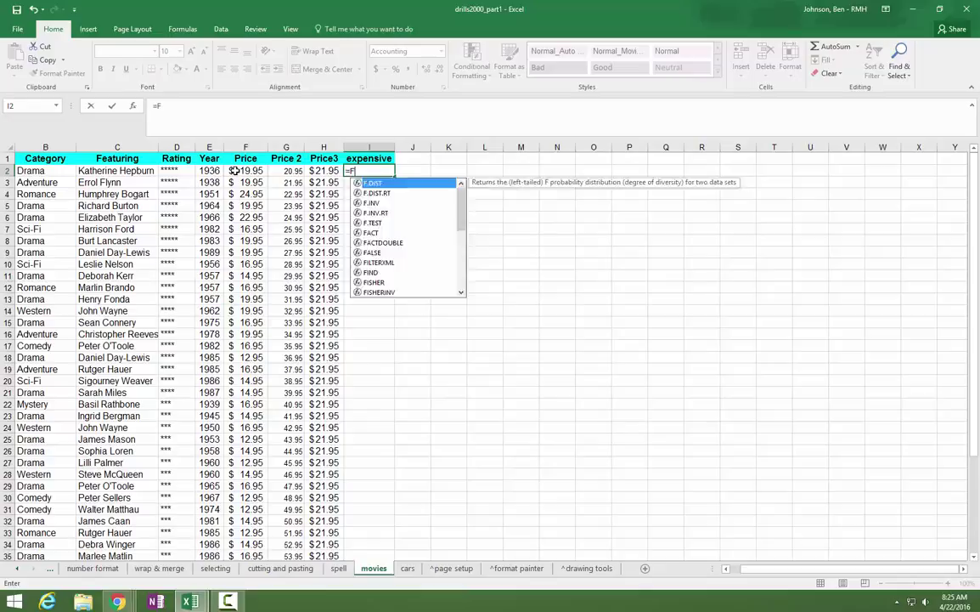
{"action": "type", "text": "if("}
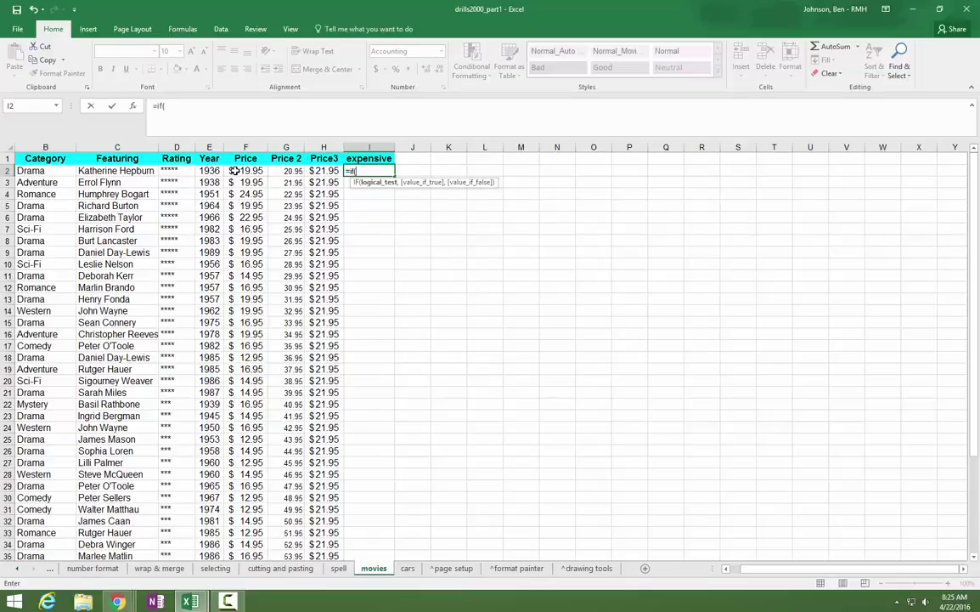
{"action": "left_click", "coordinate": [234, 171]}
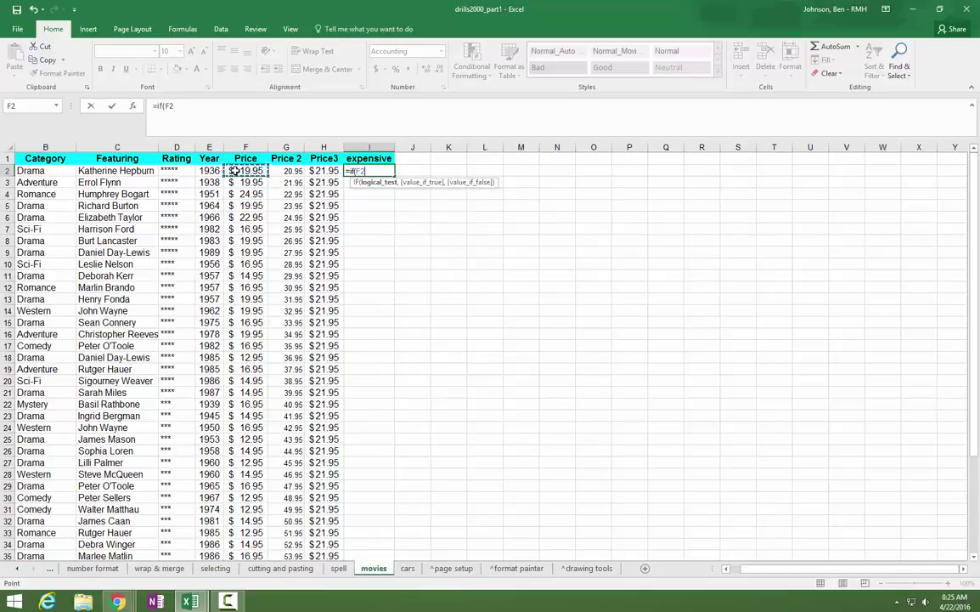
{"action": "type", "text": ">"}
{"action": "type", "text": "20,"}
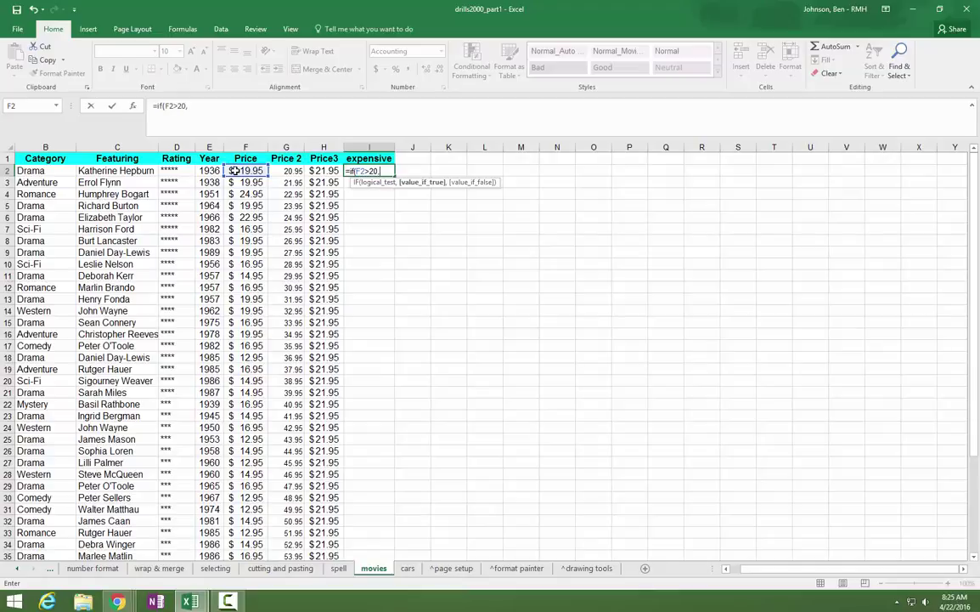
{"action": "type", "text": "\"Expensive"}
{"action": "type", "text": "\","}
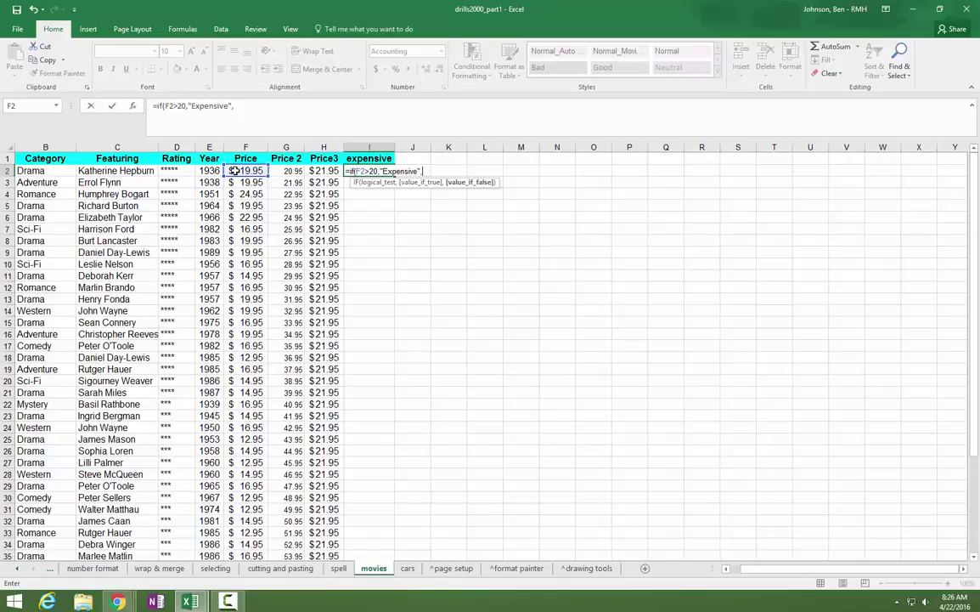
Complete the I2 formula with a nested IF(F2>16,"Average","Cheap") as the value-if-false argument and commit it
{"action": "type", "text": "I"}
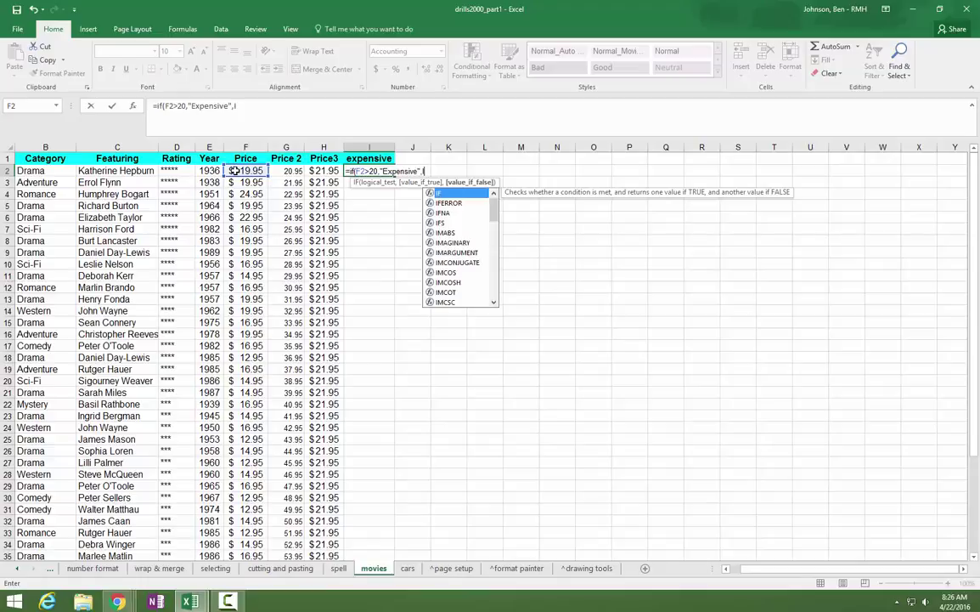
{"action": "type", "text": "f"}
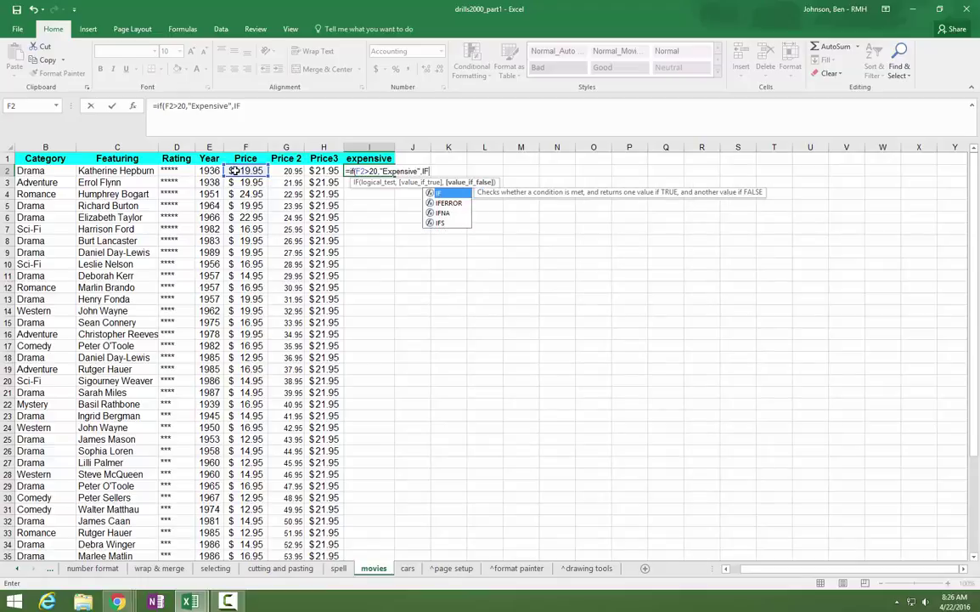
{"action": "type", "text": "("}
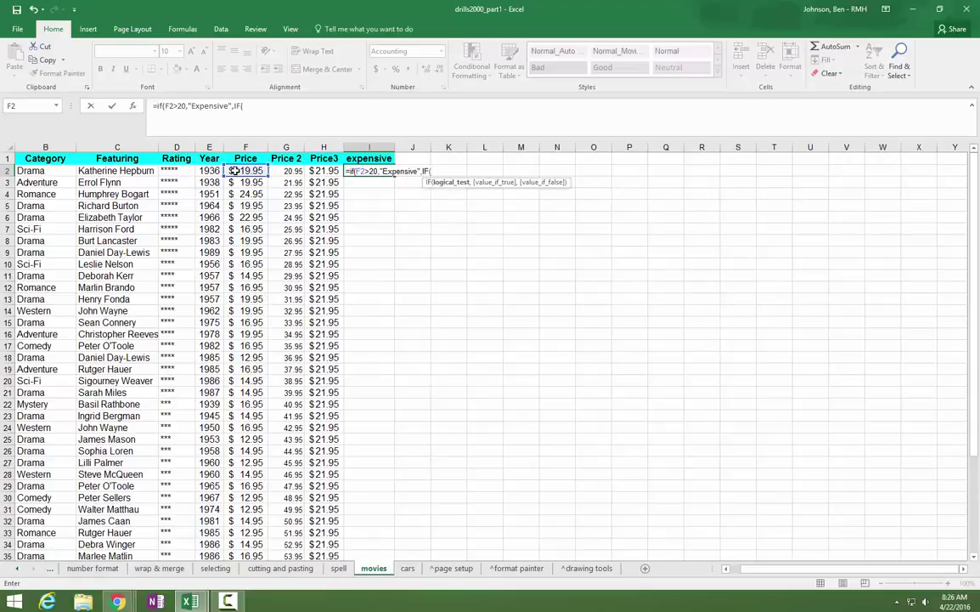
{"action": "left_click", "coordinate": [240, 170]}
{"action": "type", "text": ">16,\""}
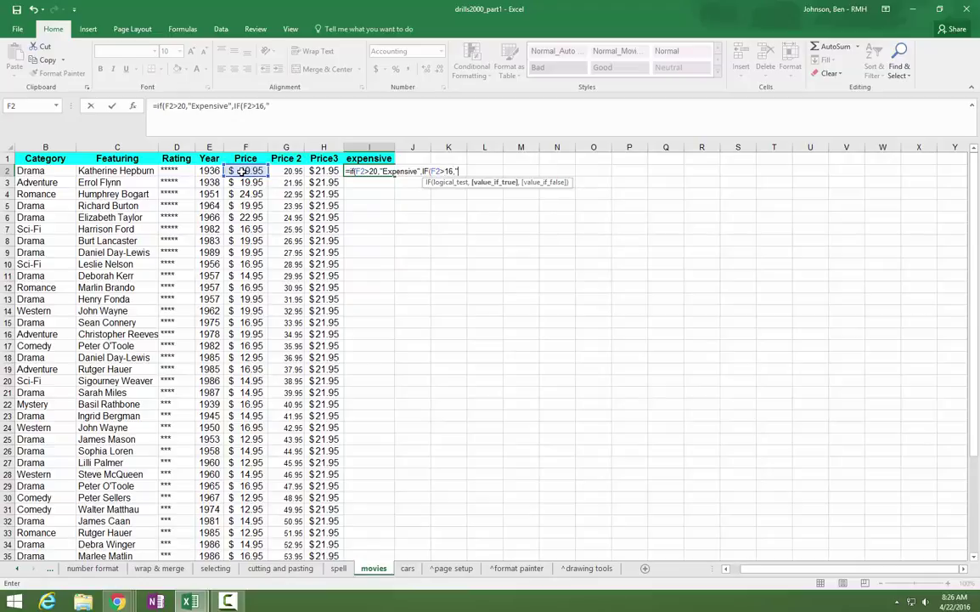
{"action": "type", "text": "Average\","}
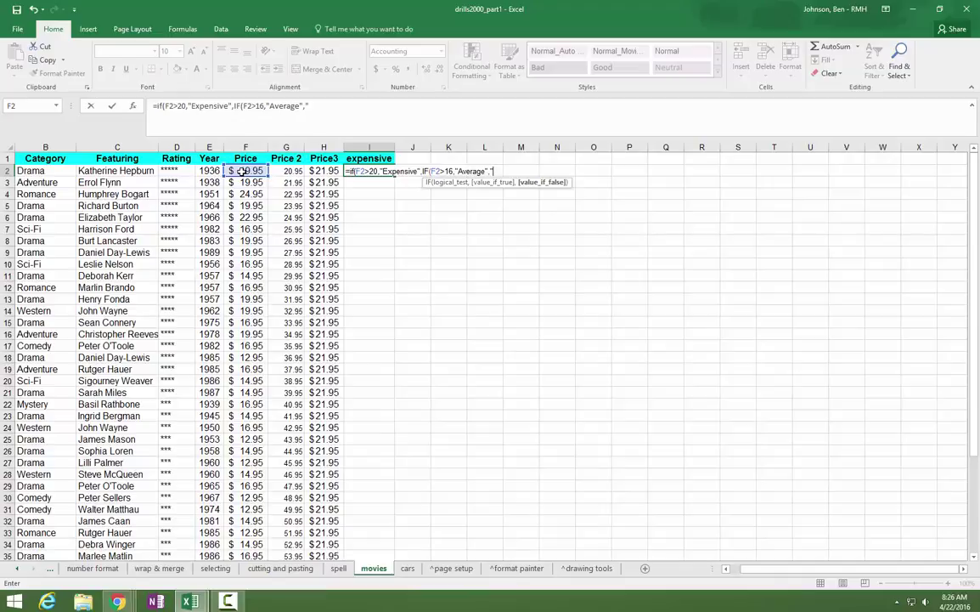
{"action": "type", "text": "\"Cheap\")"}
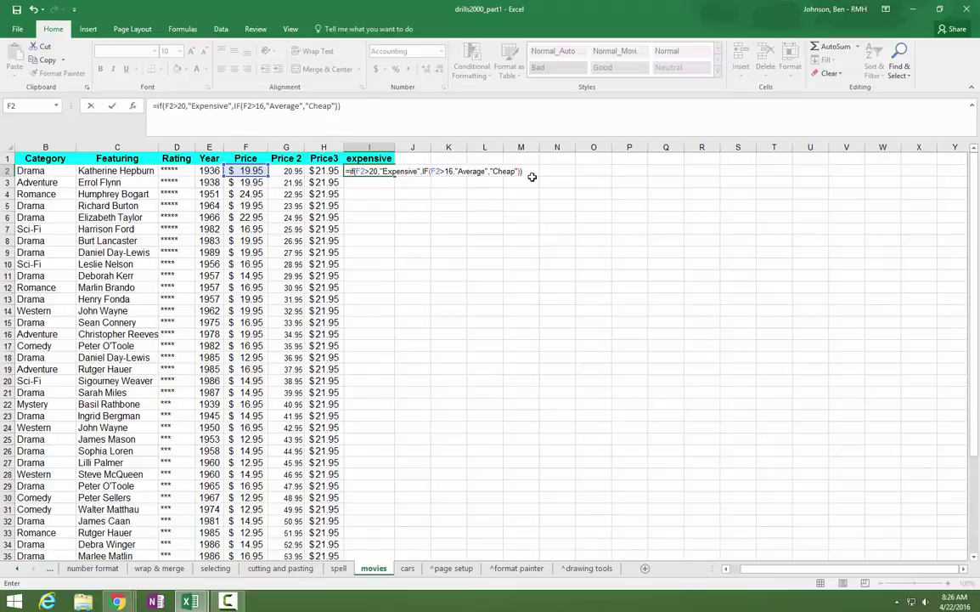
{"action": "key", "text": "Return"}
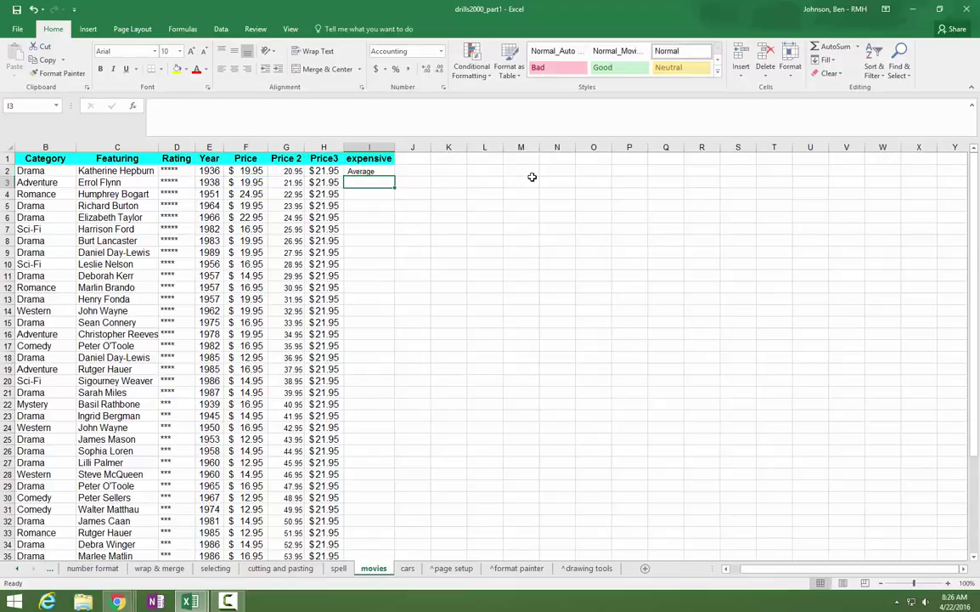
Fill the nested IF formula from I2 down column I to row 45 and review the classifications
{"action": "left_click", "coordinate": [382, 172]}
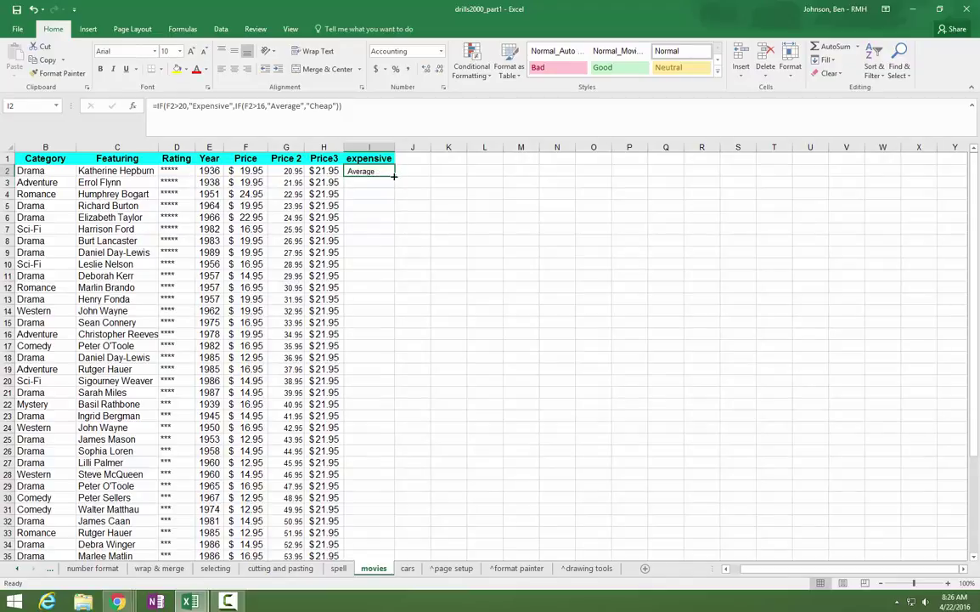
{"action": "double_click", "coordinate": [394, 175]}
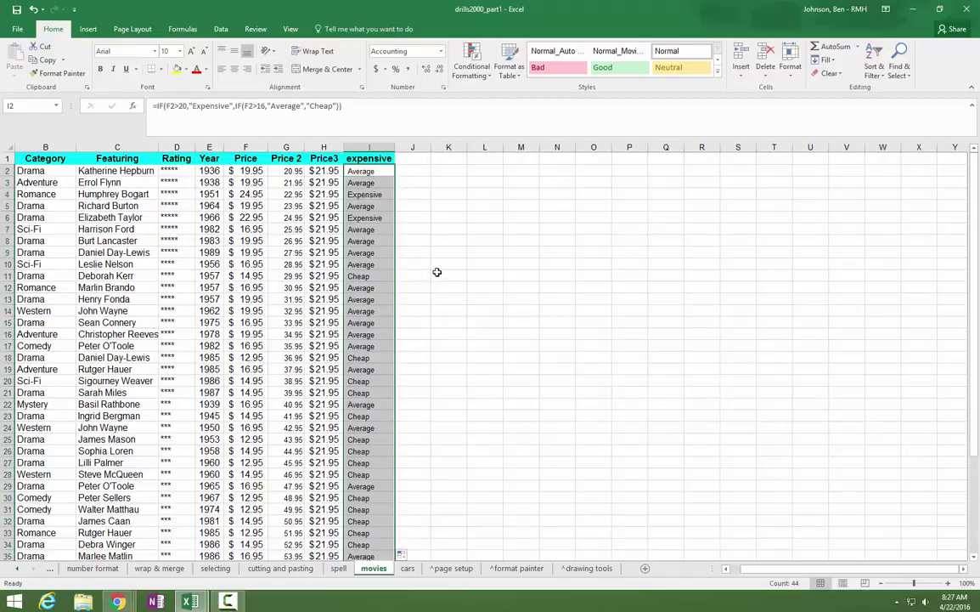
{"action": "scroll", "coordinate": [437, 272], "scroll_direction": "down", "scroll_amount": 3}
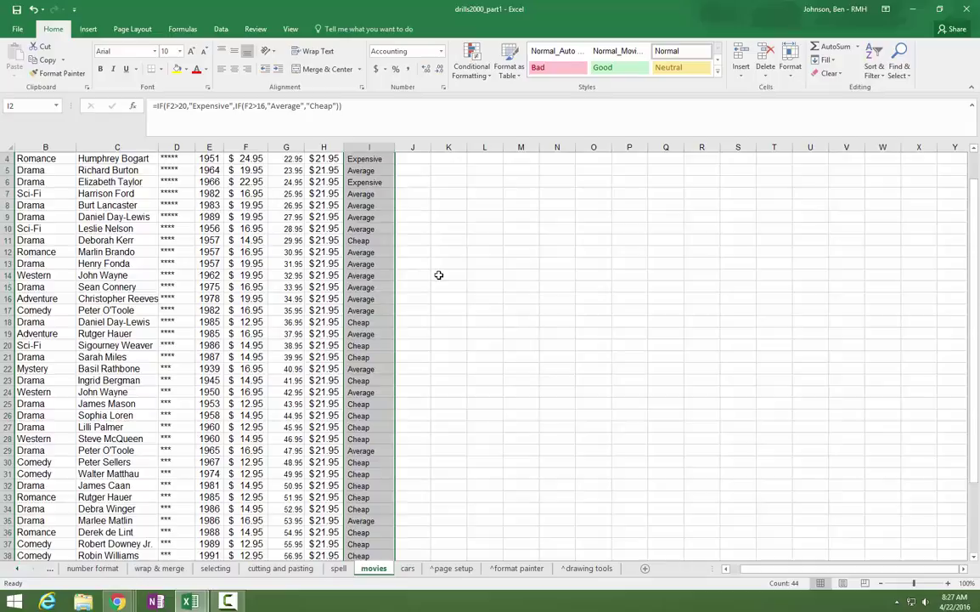
{"action": "scroll", "coordinate": [439, 274], "scroll_direction": "down", "scroll_amount": 2}
{"action": "scroll", "coordinate": [439, 274], "scroll_direction": "up", "scroll_amount": 5}
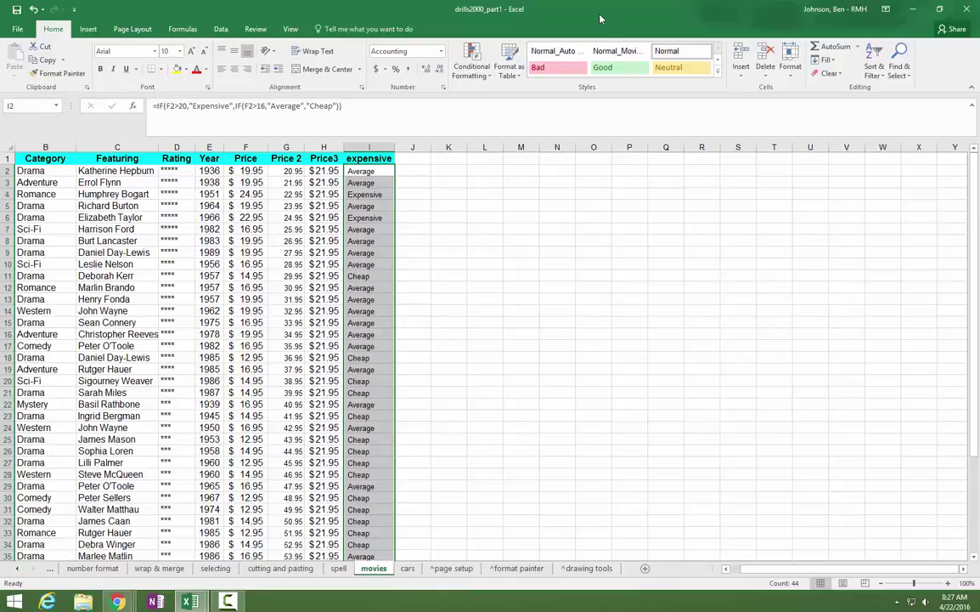
Restore the workbook window to check the Top 14 Excel topic list in the Google Doc, and return it to full screen
{"action": "double_click", "coordinate": [540, 12]}
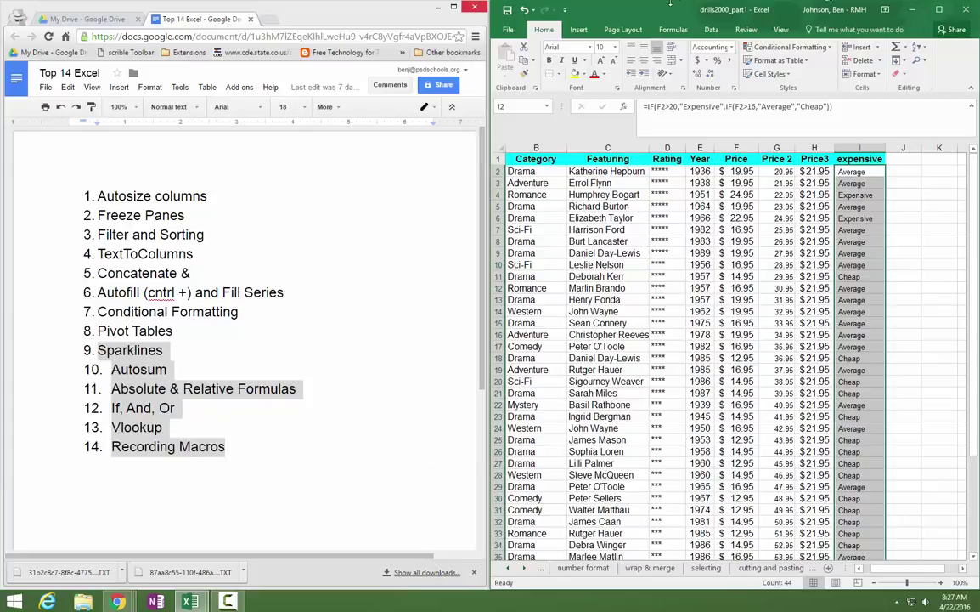
{"action": "left_click_drag", "start_coordinate": [601, 8], "coordinate": [328, 7]}
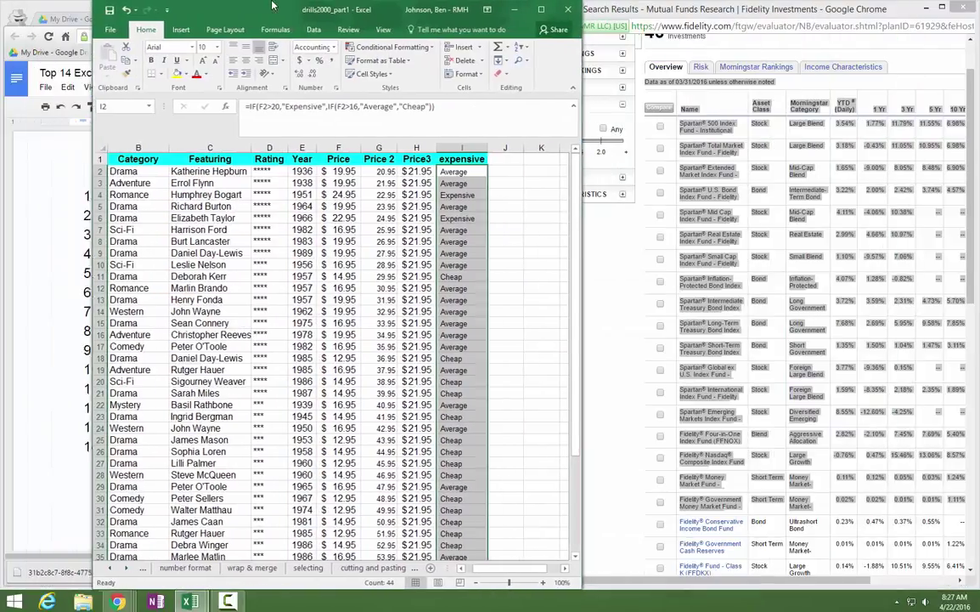
{"action": "left_click", "coordinate": [513, 8]}
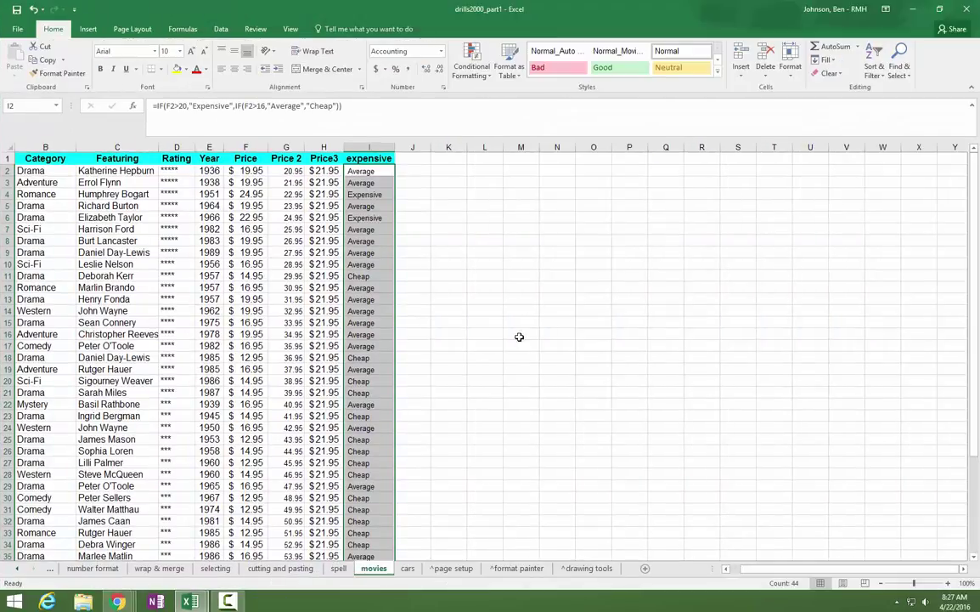
Clear the whole of column I, including the expensive header and the nested IF results
{"action": "left_click", "coordinate": [369, 147]}
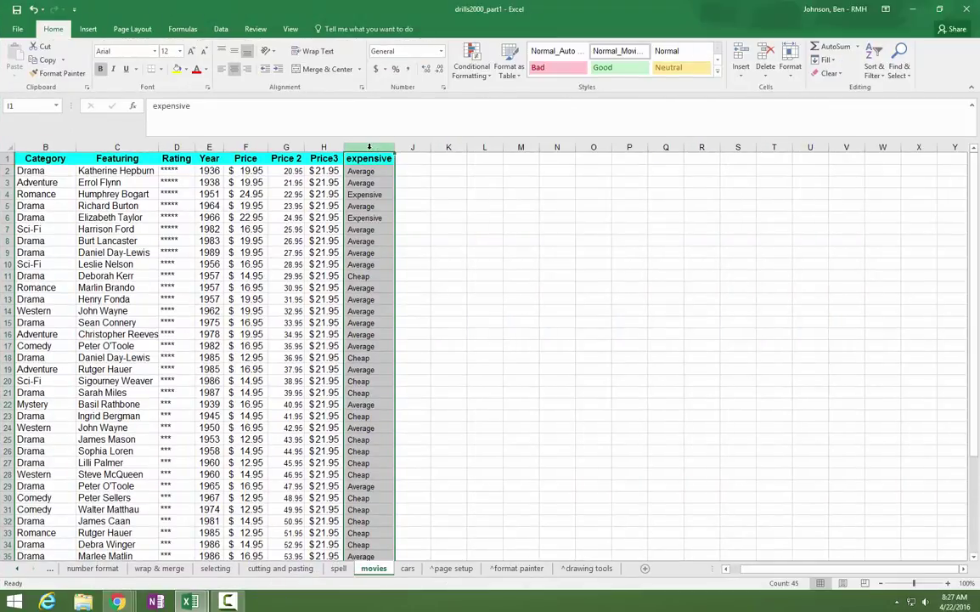
{"action": "right_click", "coordinate": [371, 148]}
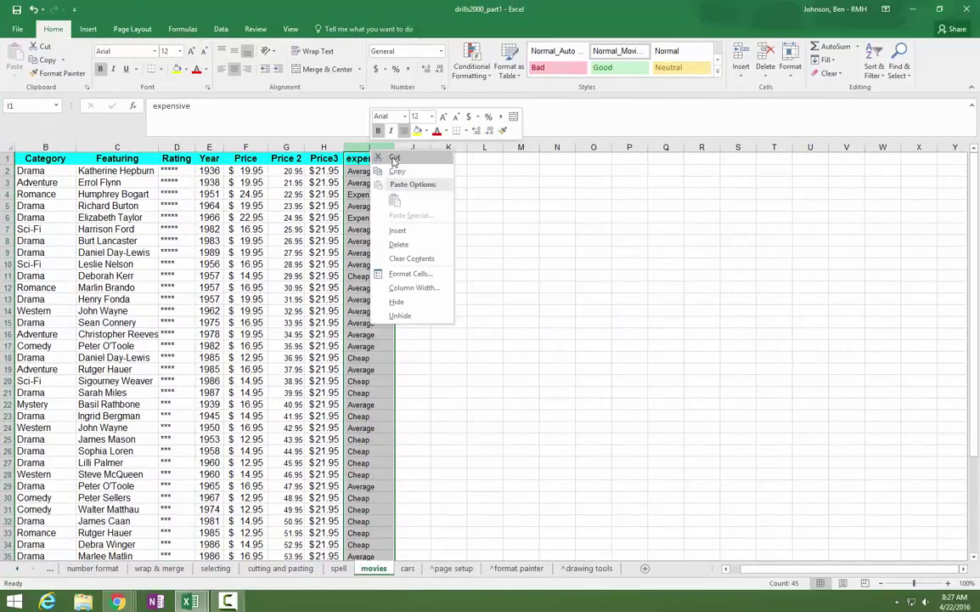
{"action": "left_click", "coordinate": [394, 159]}
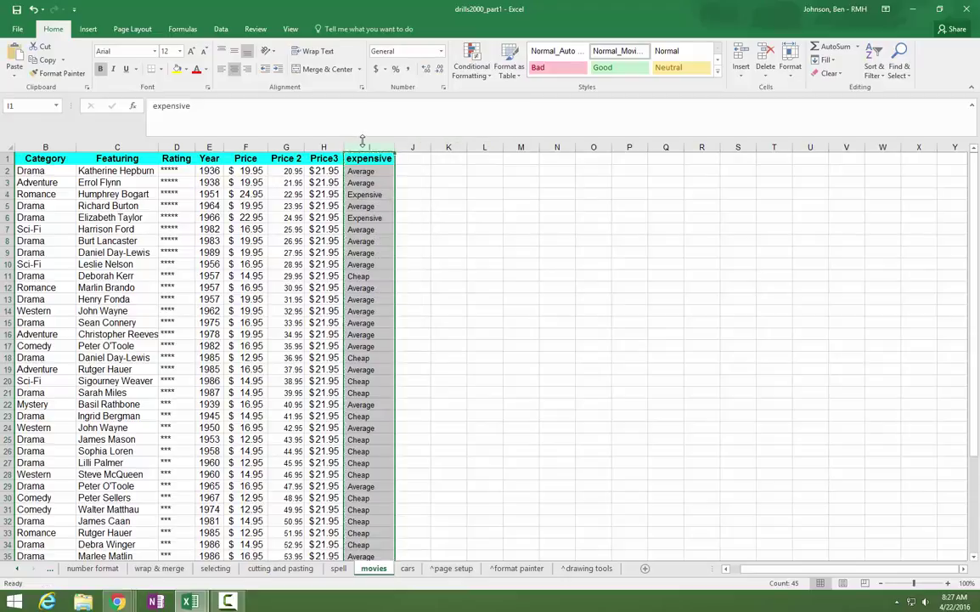
{"action": "key", "text": "Delete"}
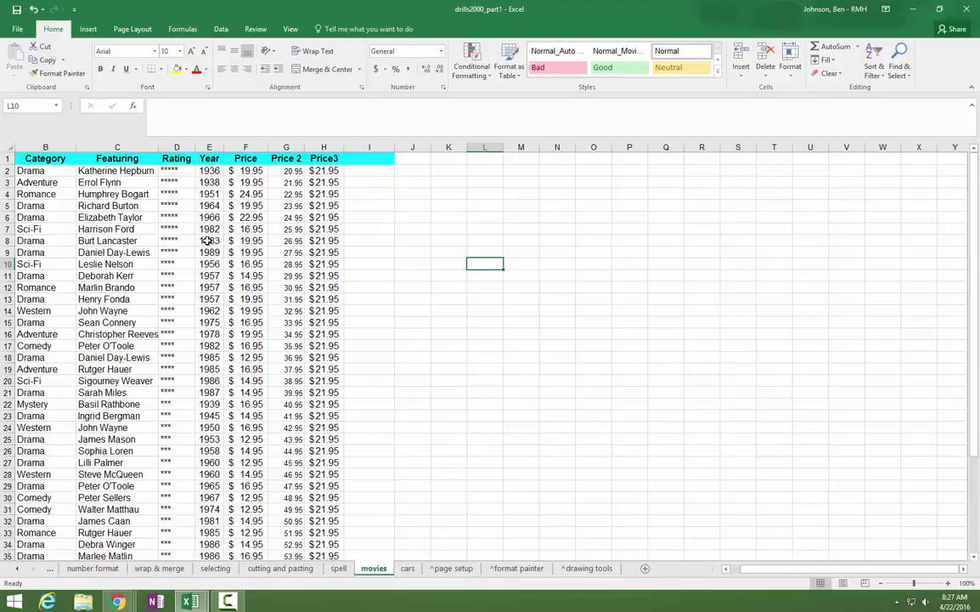
Copy the Featuring and Rating columns (C:D) and paste them starting at cell P1
{"action": "left_click", "coordinate": [125, 159]}
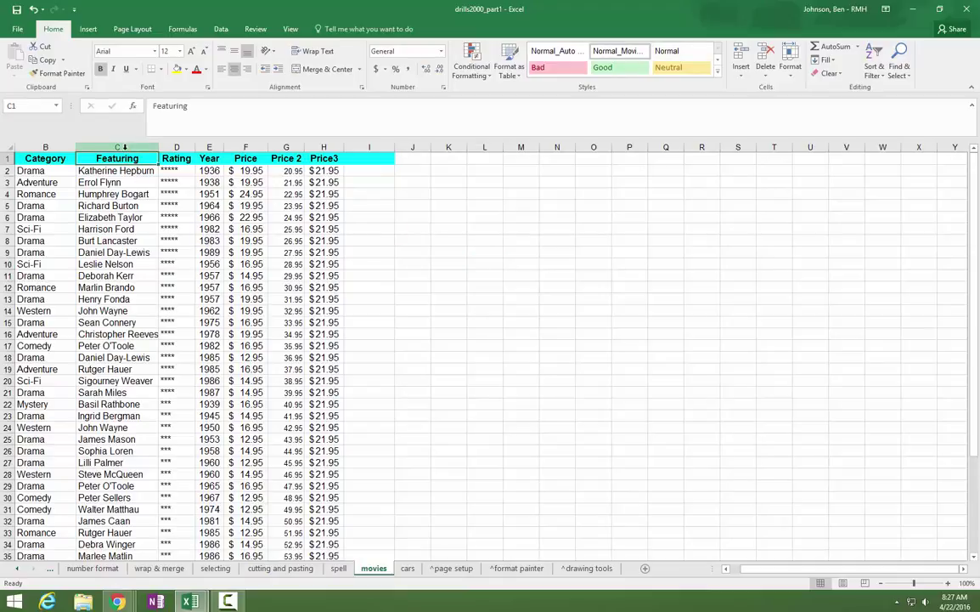
{"action": "left_click_drag", "start_coordinate": [125, 148], "coordinate": [168, 148]}
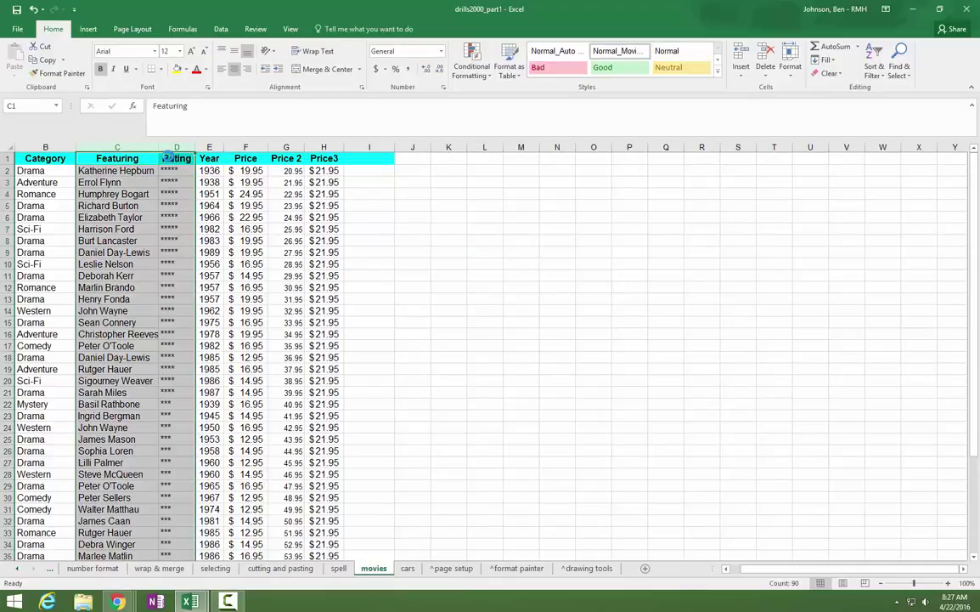
{"action": "key", "text": "ctrl+c"}
{"action": "left_click", "coordinate": [635, 158]}
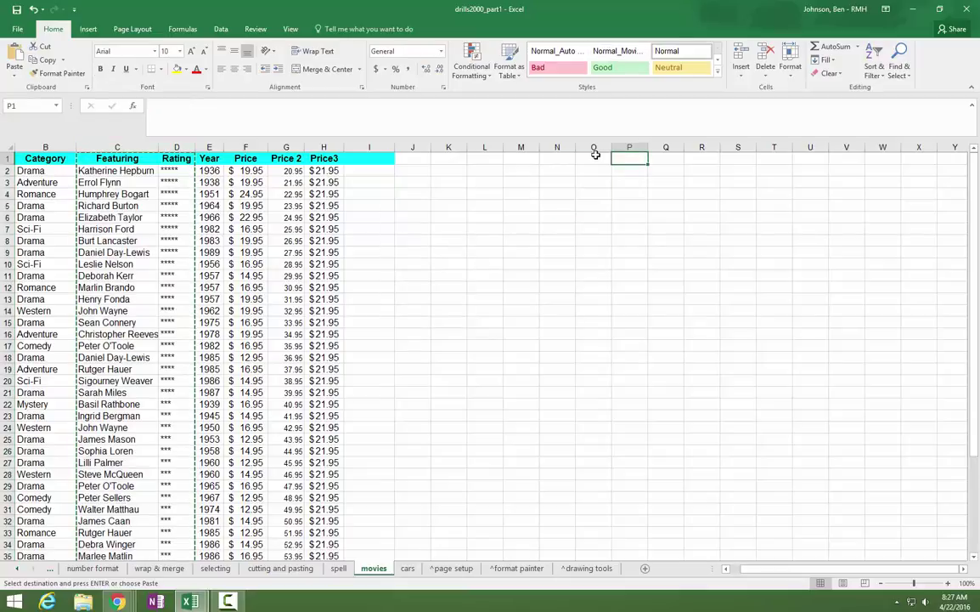
{"action": "key", "text": "ctrl+v"}
{"action": "left_click", "coordinate": [684, 214]}
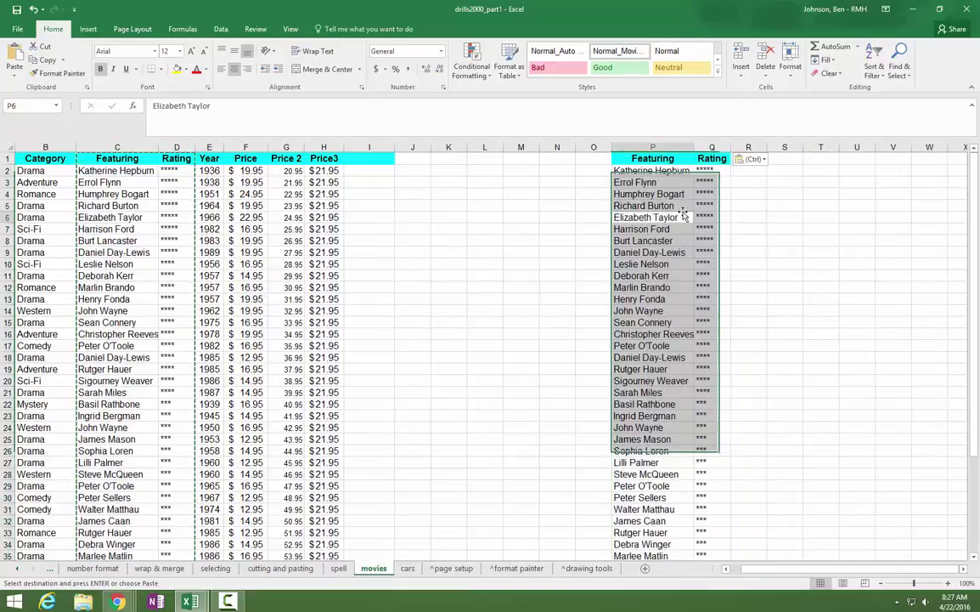
Delete the original Rating column D from the movies table
{"action": "left_click", "coordinate": [175, 148]}
{"action": "right_click", "coordinate": [177, 149]}
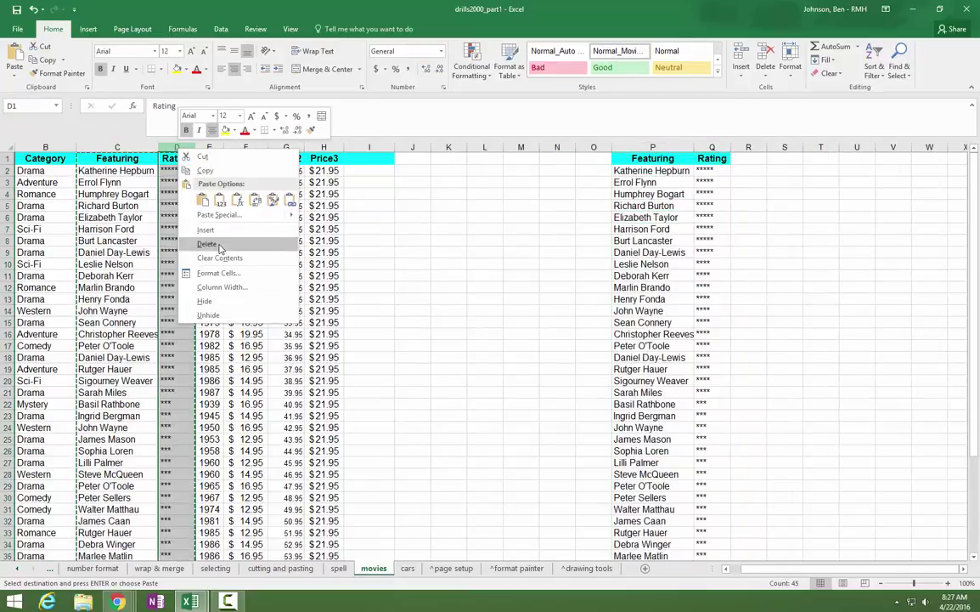
{"action": "left_click", "coordinate": [205, 244]}
{"action": "left_click", "coordinate": [619, 252]}
Sort the copied Featuring and Rating table in columns O:P by Featuring from Z to A
{"action": "left_click", "coordinate": [615, 159]}
{"action": "left_click_drag", "start_coordinate": [615, 159], "coordinate": [675, 159]}
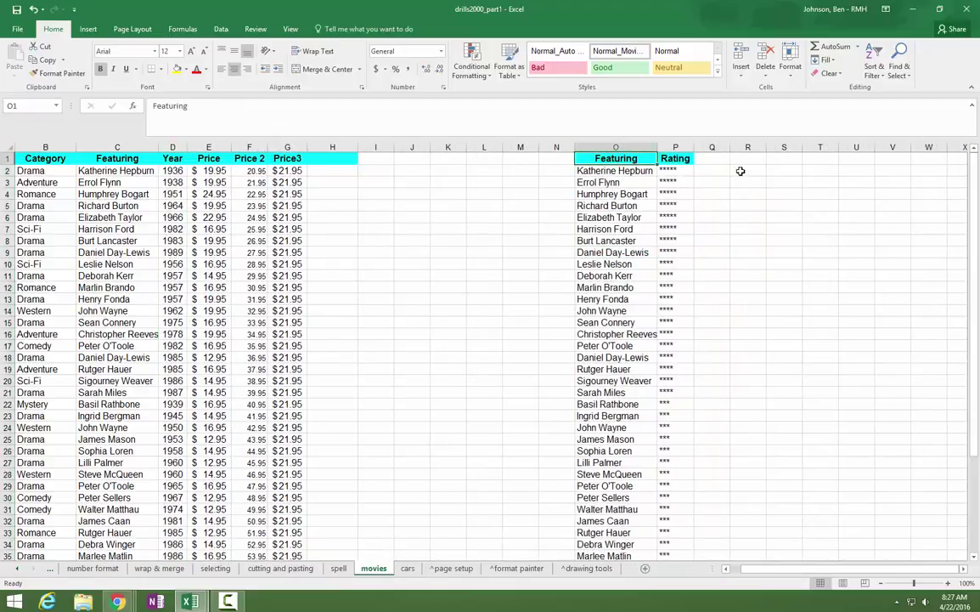
{"action": "left_click", "coordinate": [874, 66]}
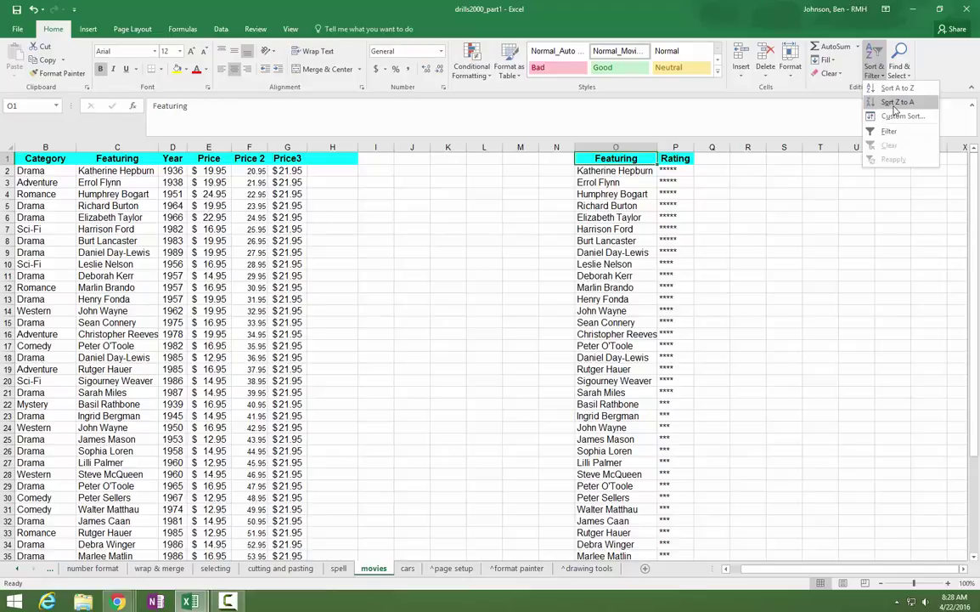
{"action": "left_click", "coordinate": [897, 102]}
{"action": "left_click", "coordinate": [679, 241]}
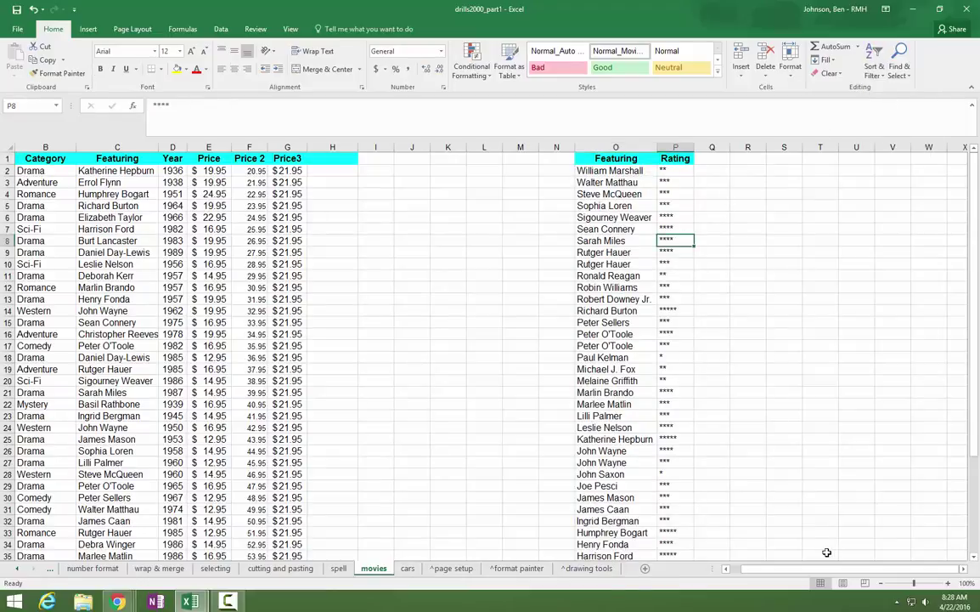
Enter the header Rating in cell H1 of the movies table
{"action": "scroll", "coordinate": [727, 514], "scroll_direction": "left", "scroll_amount": 1}
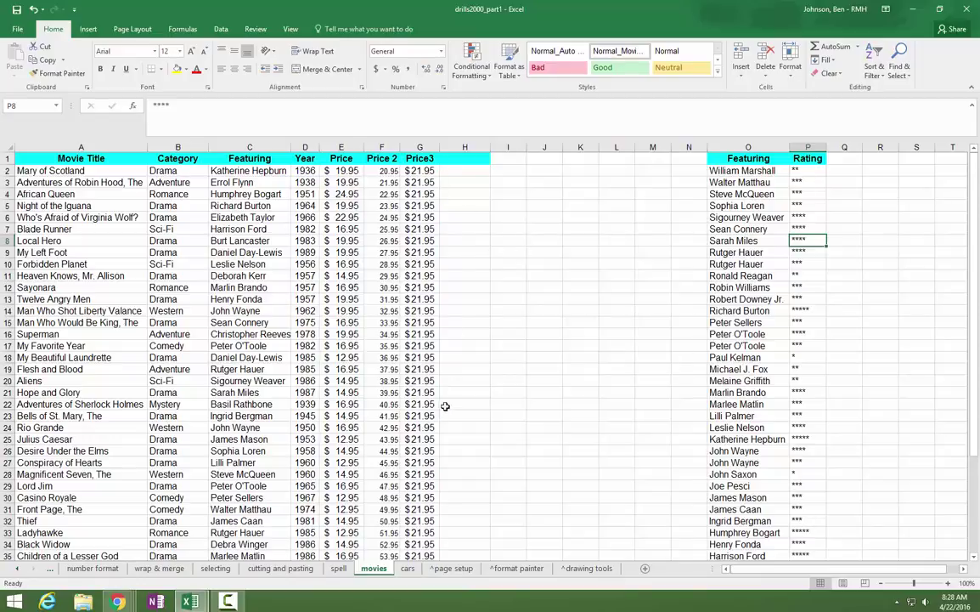
{"action": "left_click", "coordinate": [466, 159]}
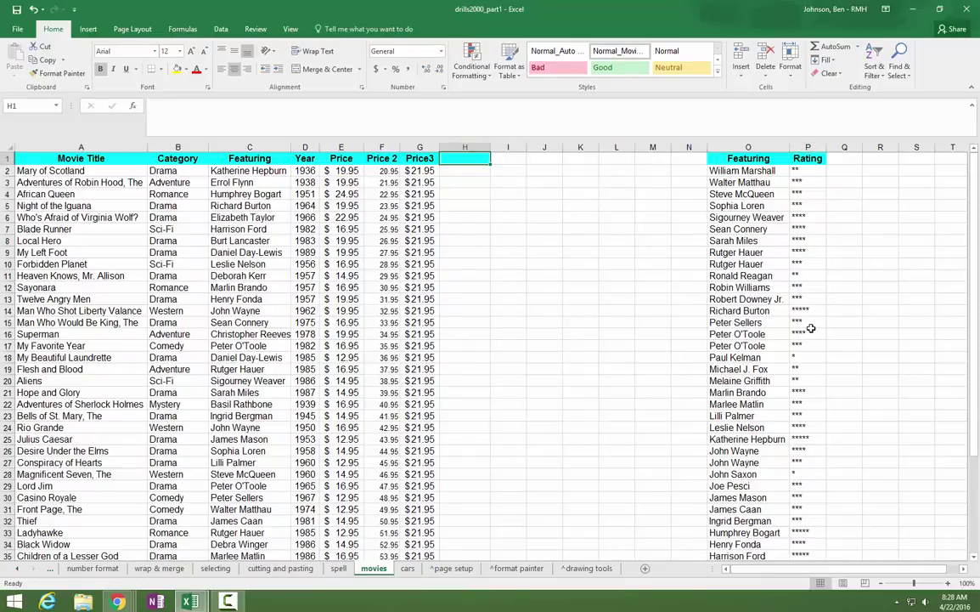
{"action": "type", "text": "Rating"}
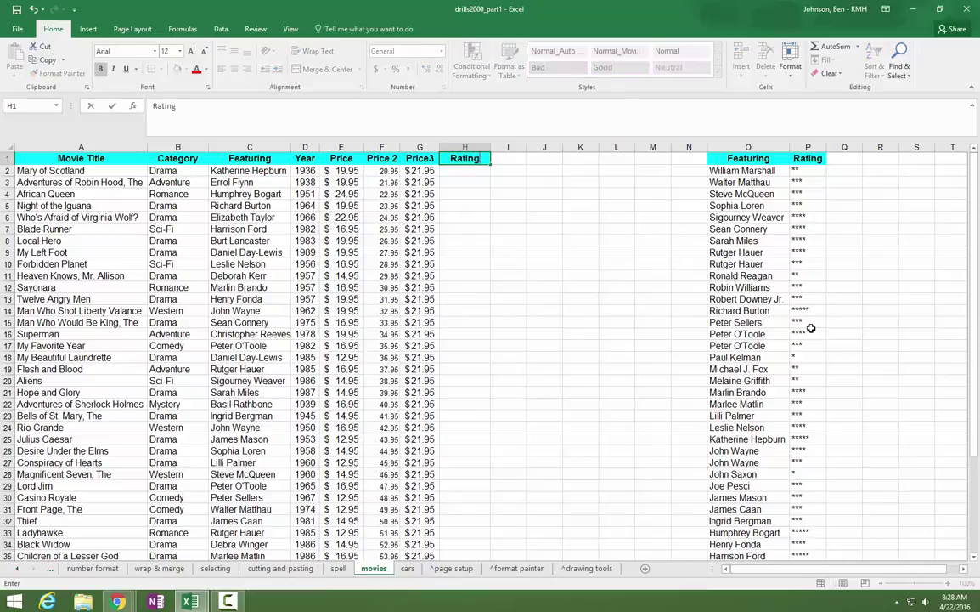
{"action": "key", "text": "Return"}
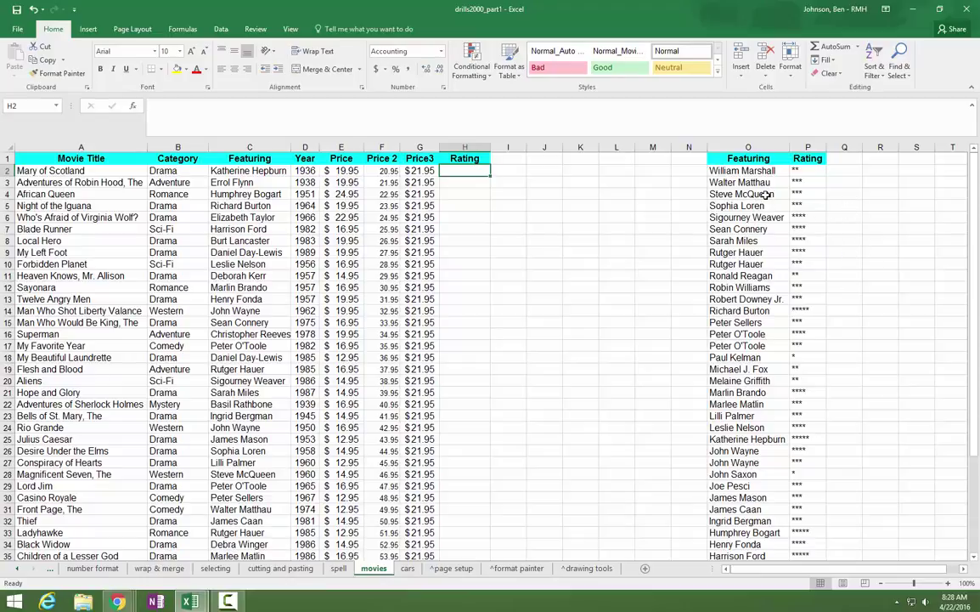
Sort the Featuring and Rating lookup table in columns O:P by Featuring from A to Z
{"action": "left_click", "coordinate": [746, 159]}
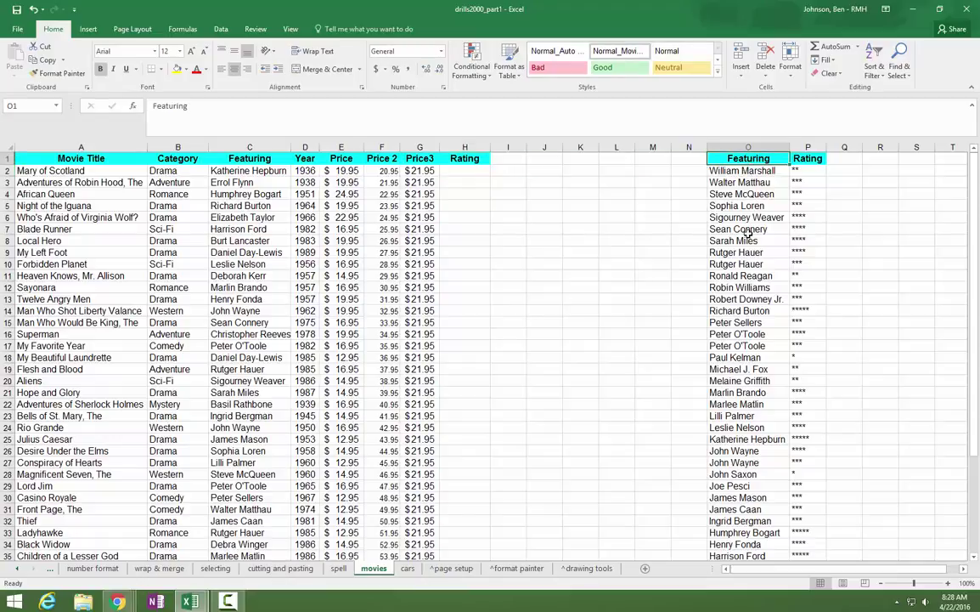
{"action": "left_click", "coordinate": [874, 68]}
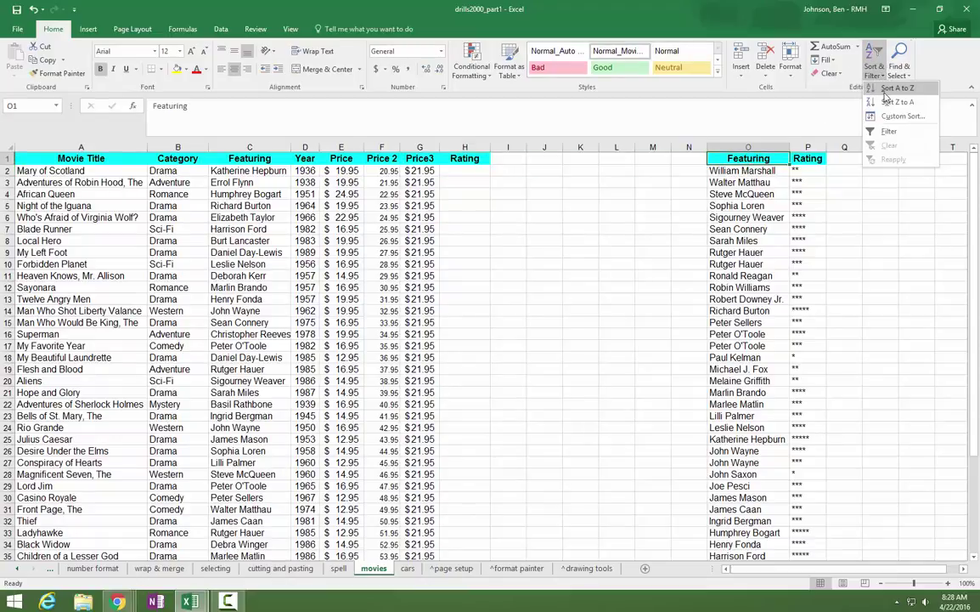
{"action": "left_click", "coordinate": [886, 88]}
{"action": "key", "text": "Down"}
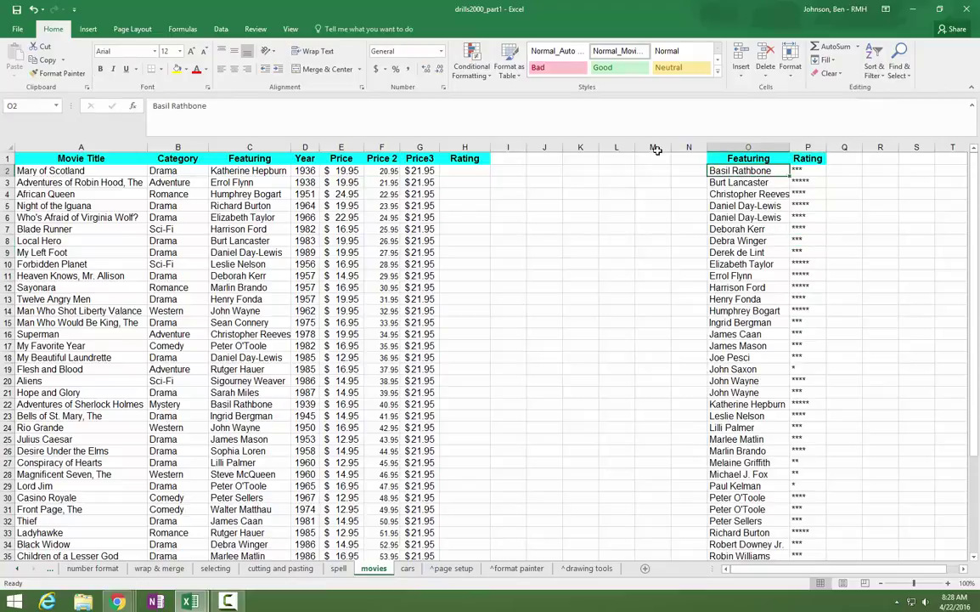
Sort the main movies table by its Featuring column from Z to A
{"action": "left_click", "coordinate": [246, 158]}
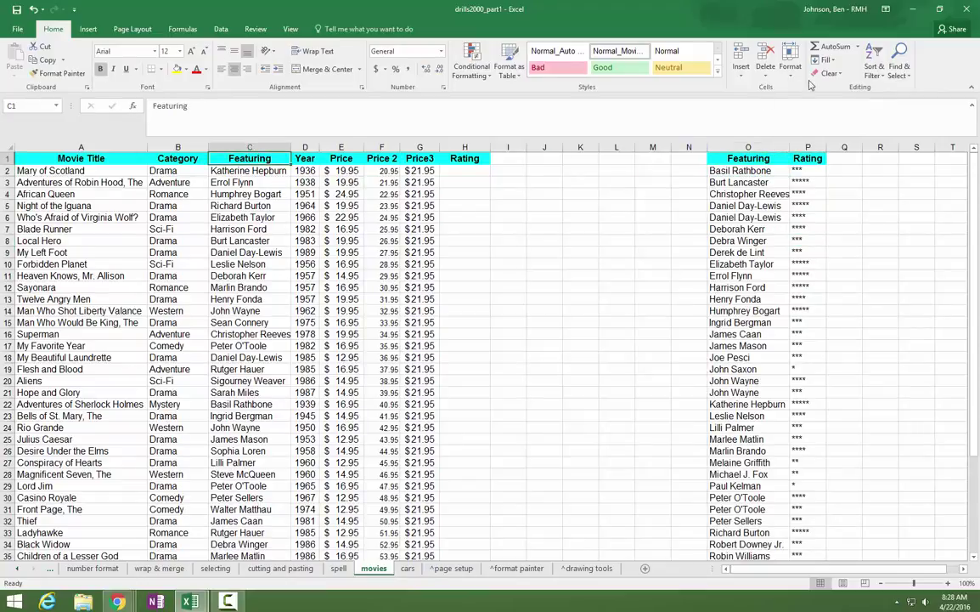
{"action": "left_click", "coordinate": [872, 62]}
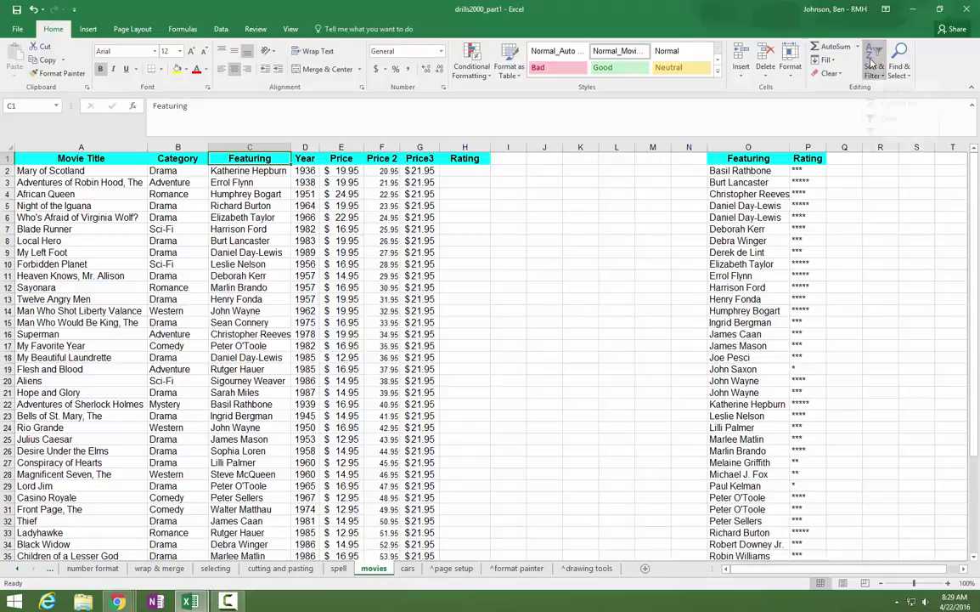
{"action": "left_click", "coordinate": [888, 102]}
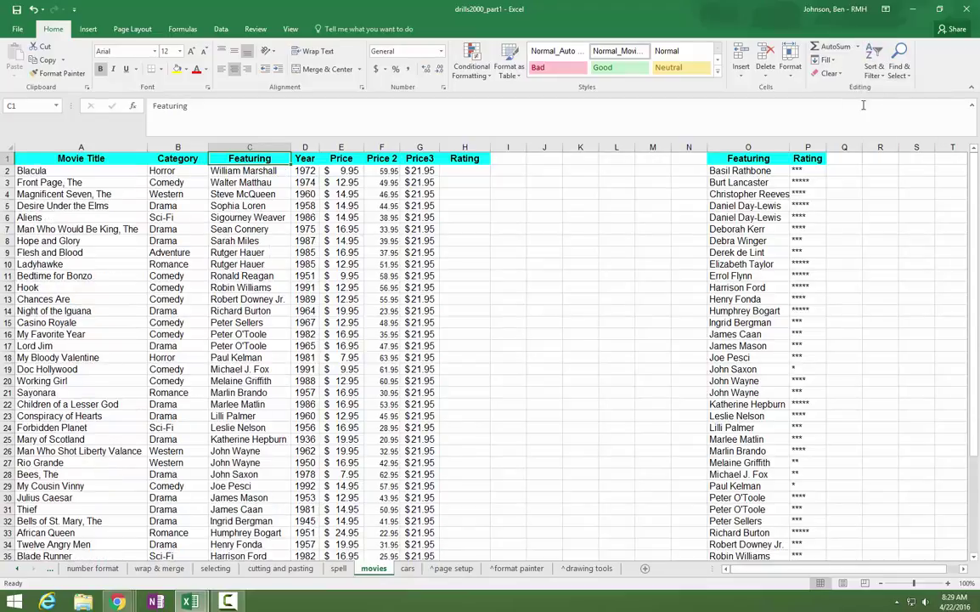
{"action": "left_click", "coordinate": [591, 202]}
{"action": "left_click_drag", "start_coordinate": [733, 170], "coordinate": [808, 172]}
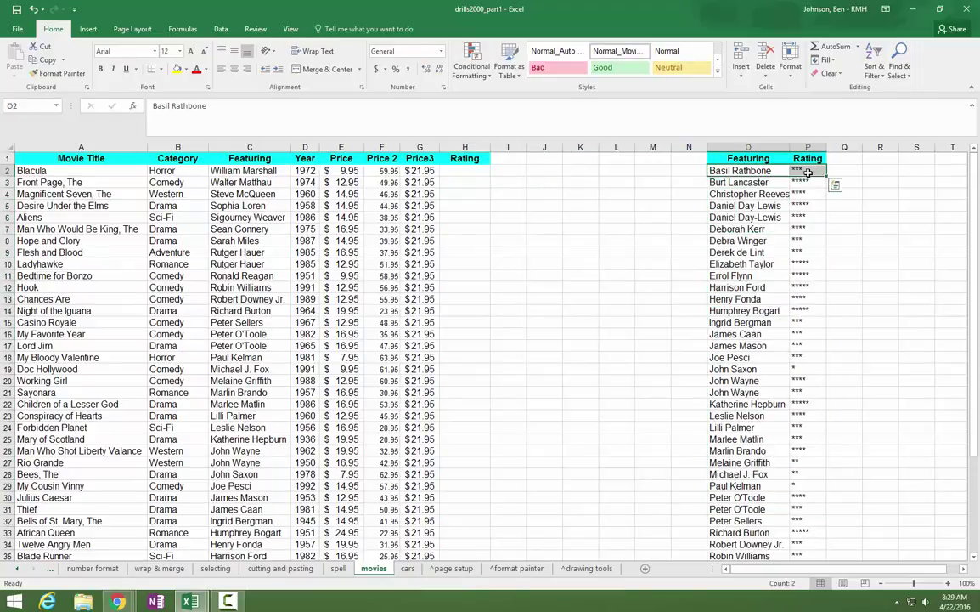
{"action": "key", "text": "ctrl+q"}
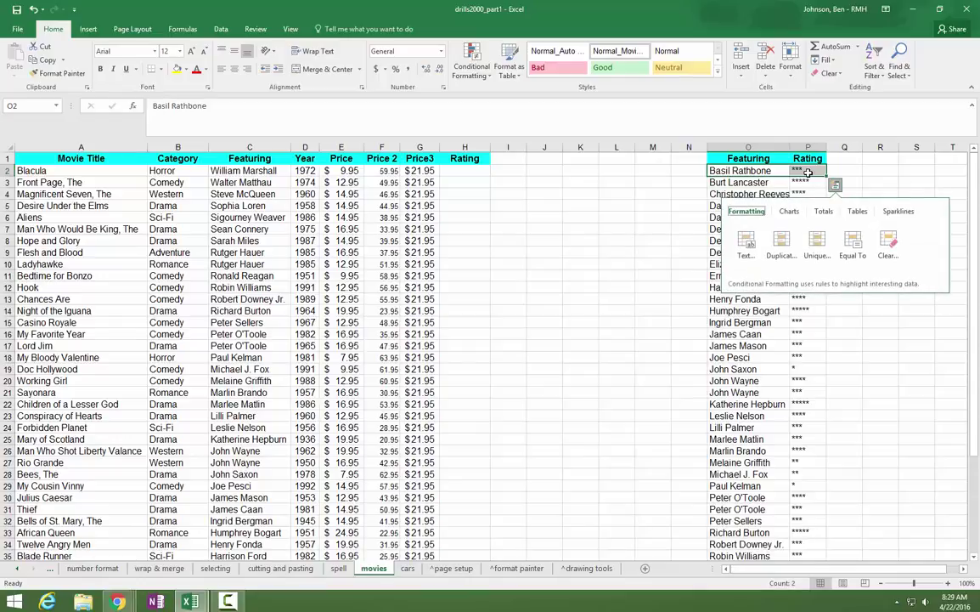
{"action": "key", "text": "Escape"}
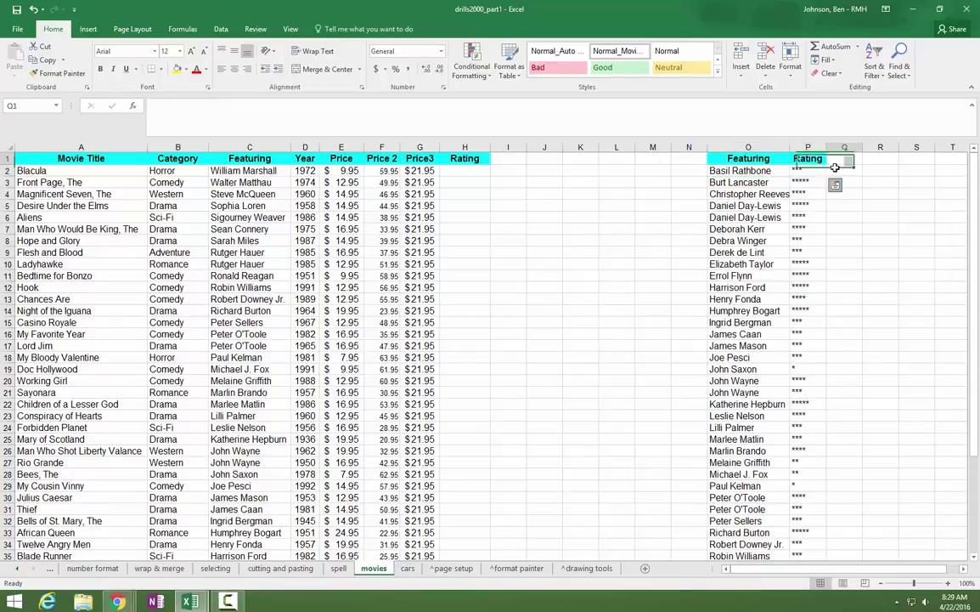
Name all the lookup table's data rows in columns O:P, without the headers, ratingtable
{"action": "left_click", "coordinate": [744, 171]}
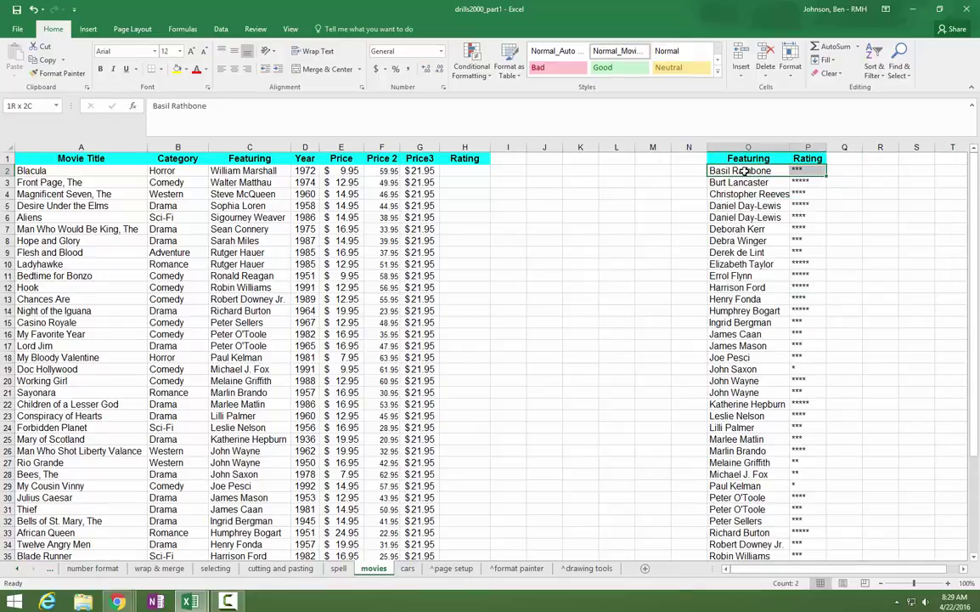
{"action": "key", "text": "ctrl+shift+Down"}
{"action": "key", "text": "shift+Right"}
{"action": "scroll", "coordinate": [652, 101], "scroll_direction": "up", "scroll_amount": 4}
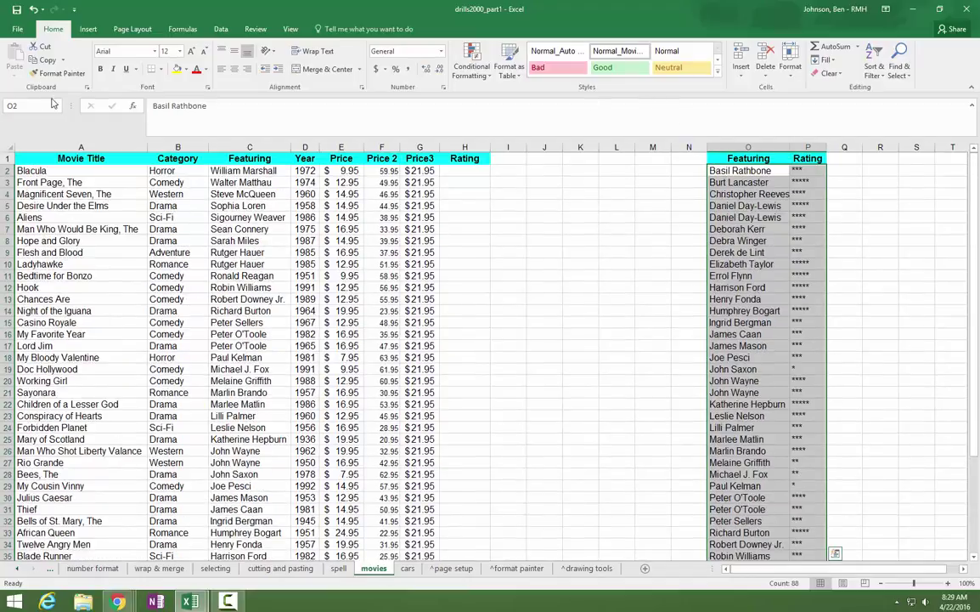
{"action": "left_click", "coordinate": [25, 105]}
{"action": "type", "text": "r"}
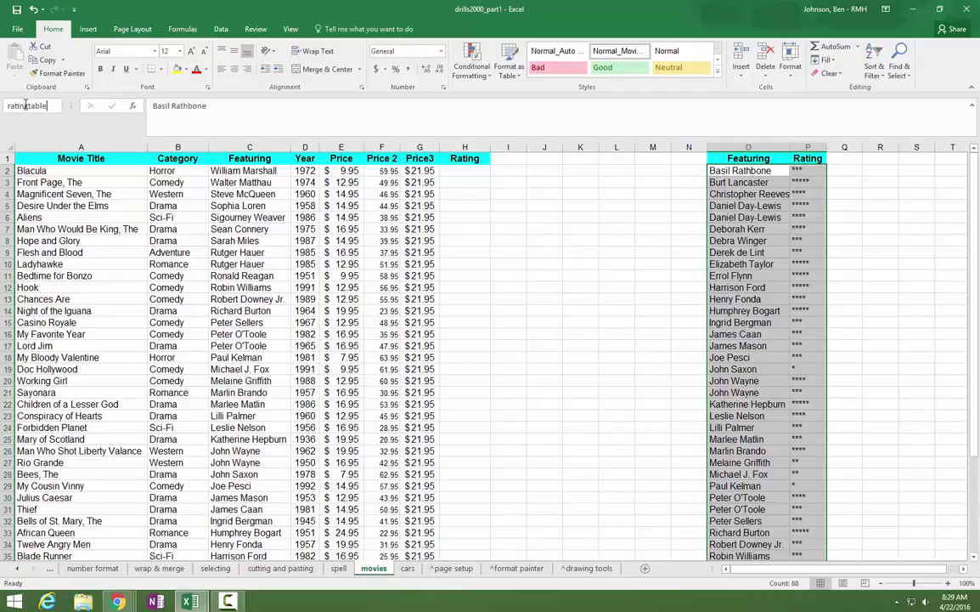
{"action": "type", "text": "atingtable"}
{"action": "key", "text": "Return"}
Search for the vlookup function and insert VLOOKUP into cell H2
{"action": "left_click", "coordinate": [459, 170]}
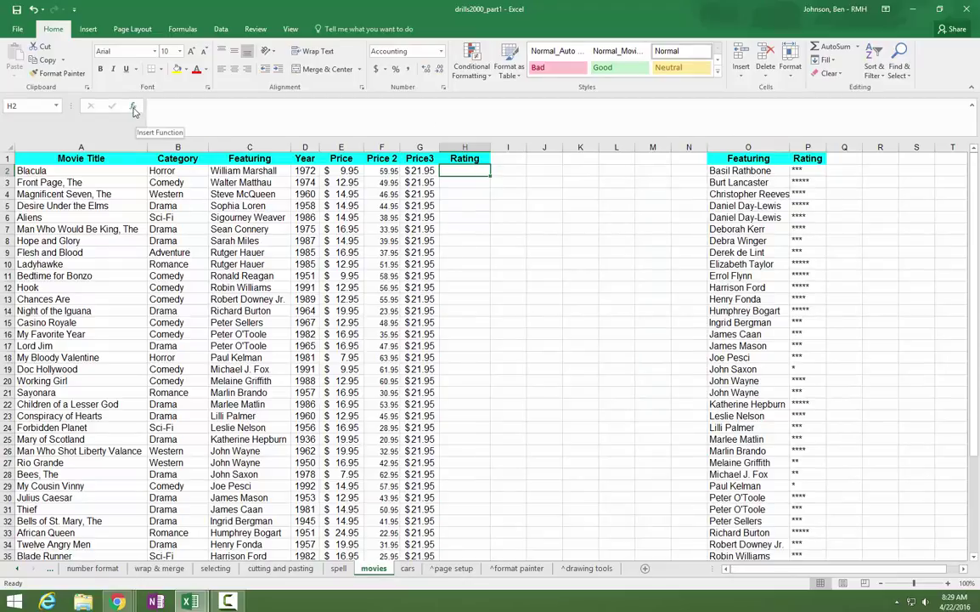
{"action": "left_click", "coordinate": [856, 49]}
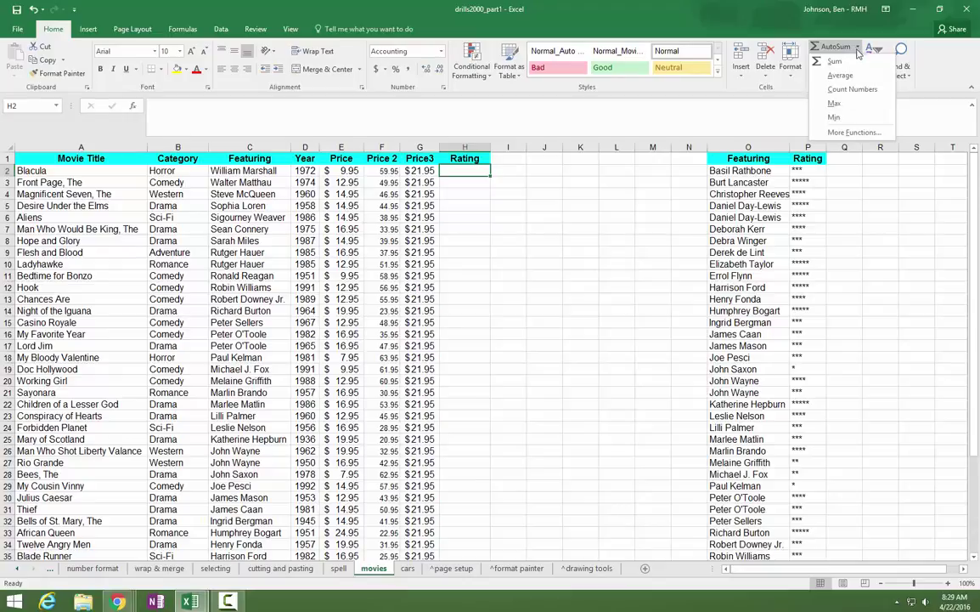
{"action": "left_click", "coordinate": [853, 132]}
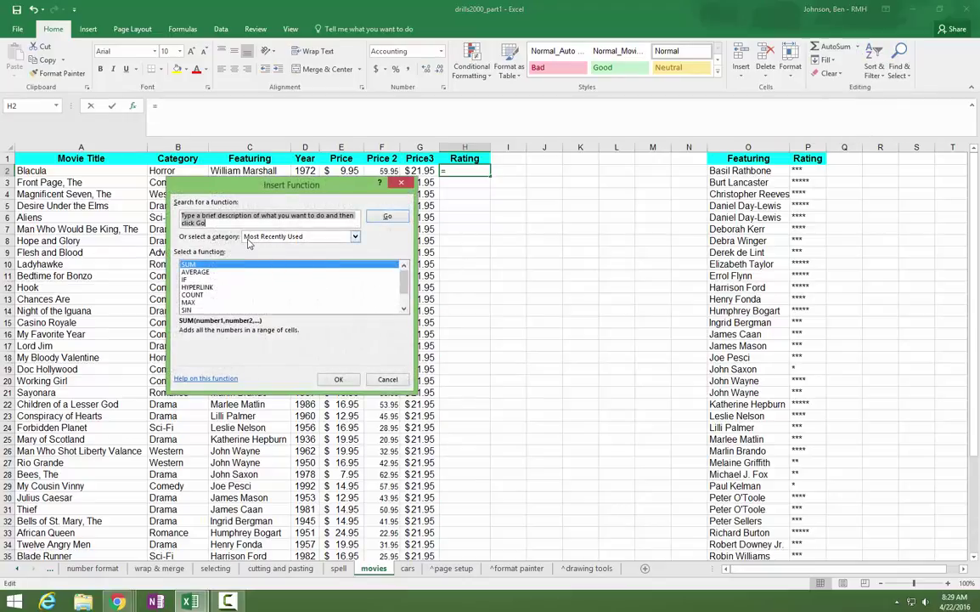
{"action": "type", "text": "vlookup"}
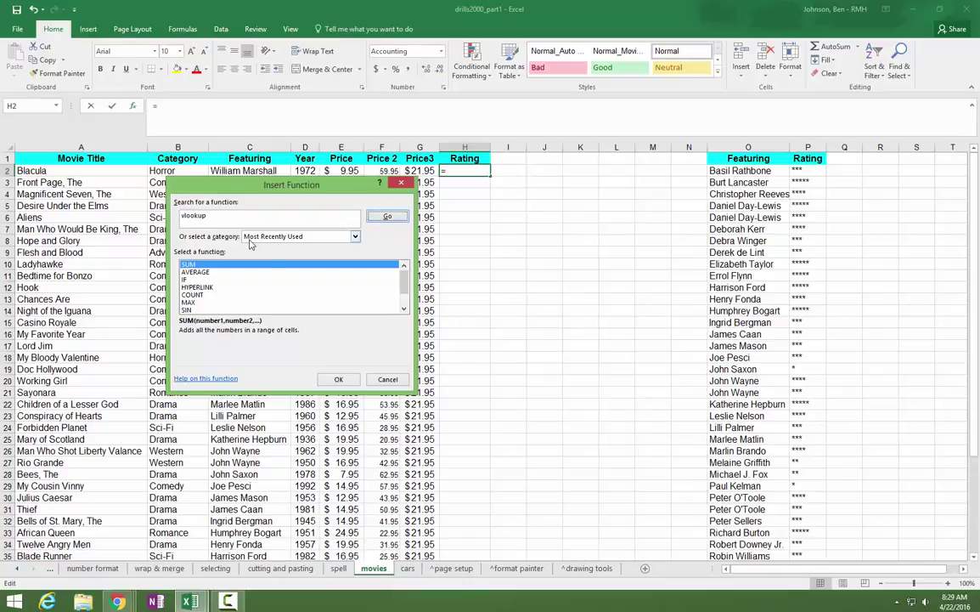
{"action": "left_click", "coordinate": [384, 217]}
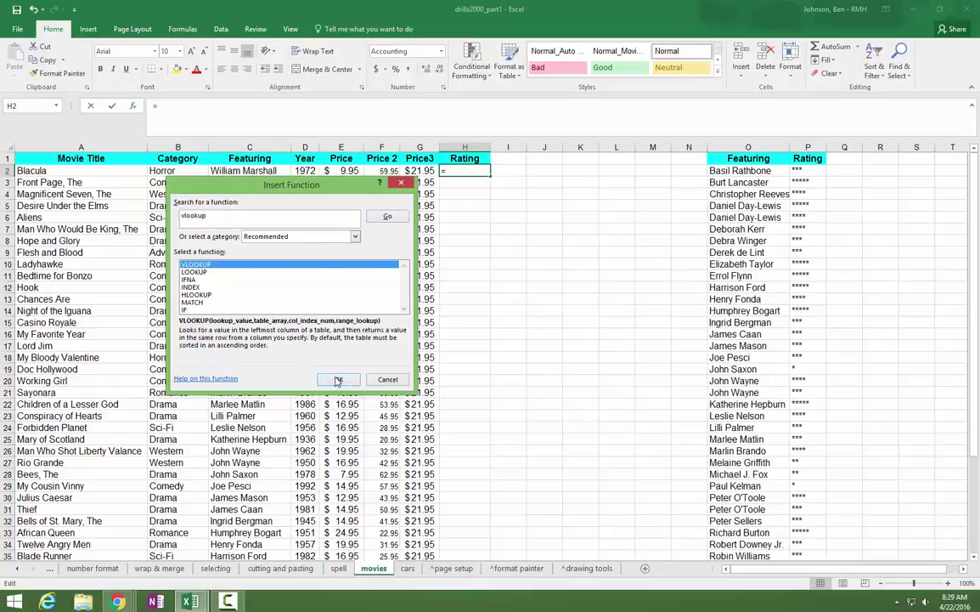
{"action": "key", "text": "Return"}
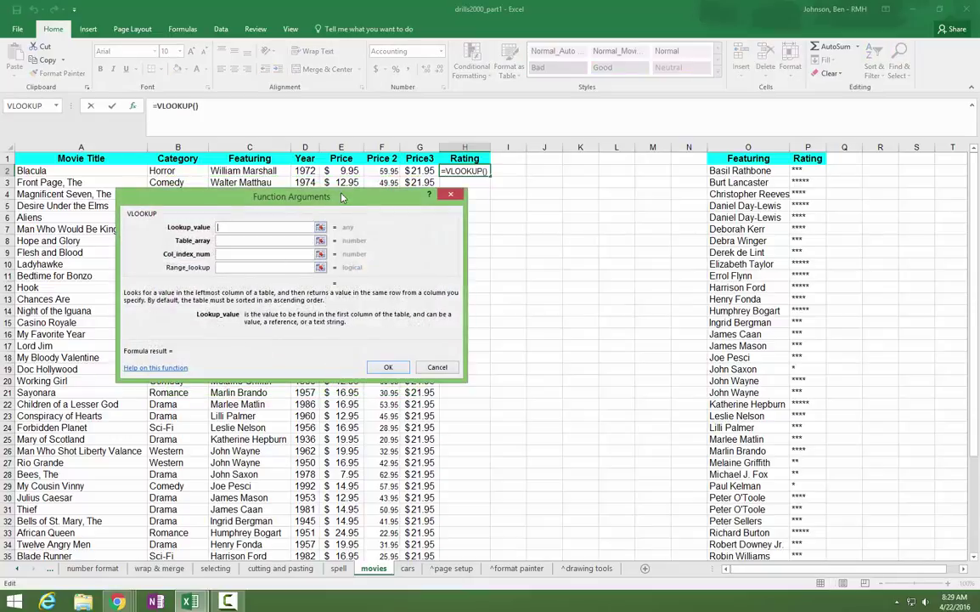
Set the VLOOKUP lookup value to C2 and its table array to ratingtable
{"action": "left_click_drag", "start_coordinate": [341, 197], "coordinate": [450, 293]}
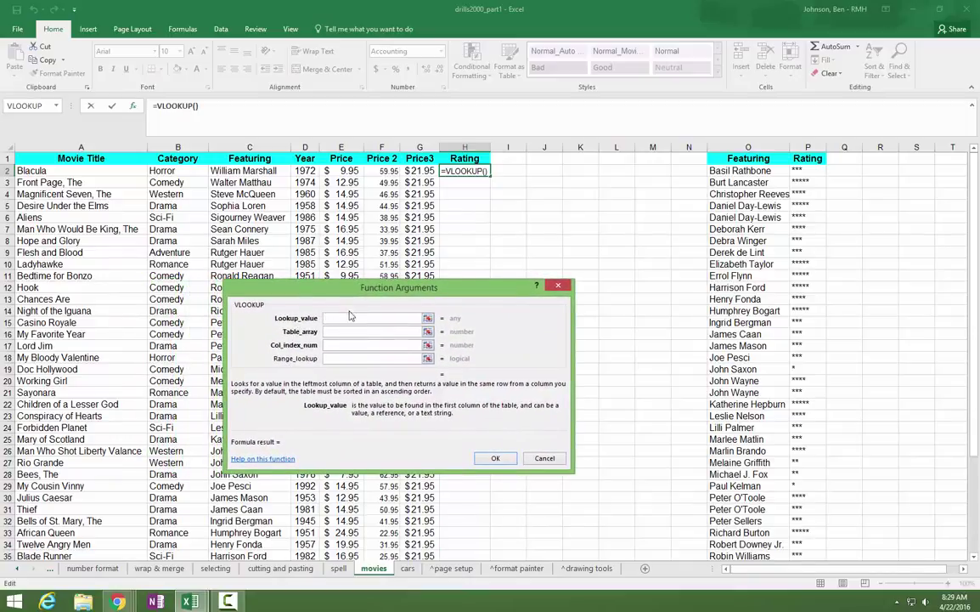
{"action": "left_click", "coordinate": [252, 172]}
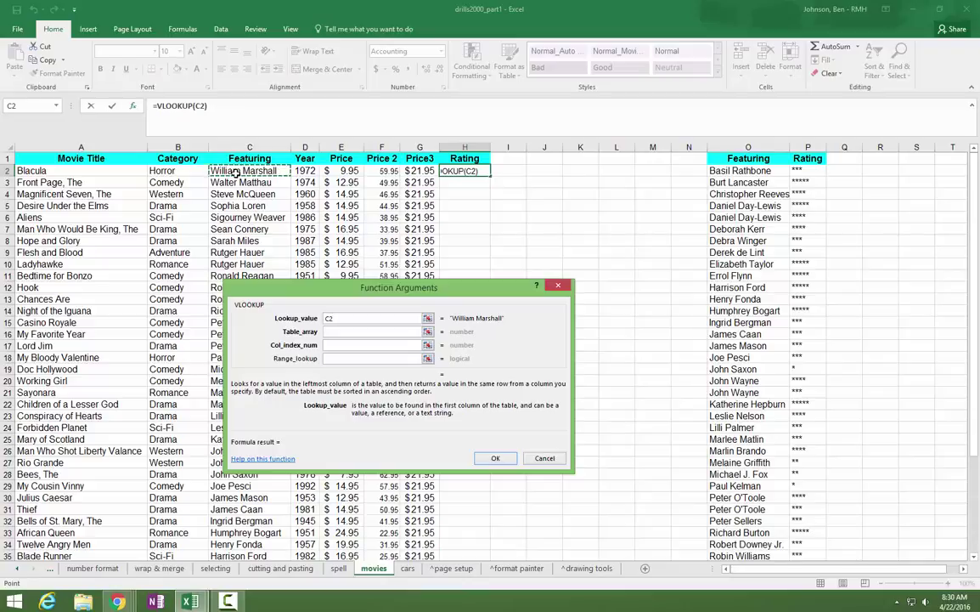
{"action": "left_click", "coordinate": [337, 331]}
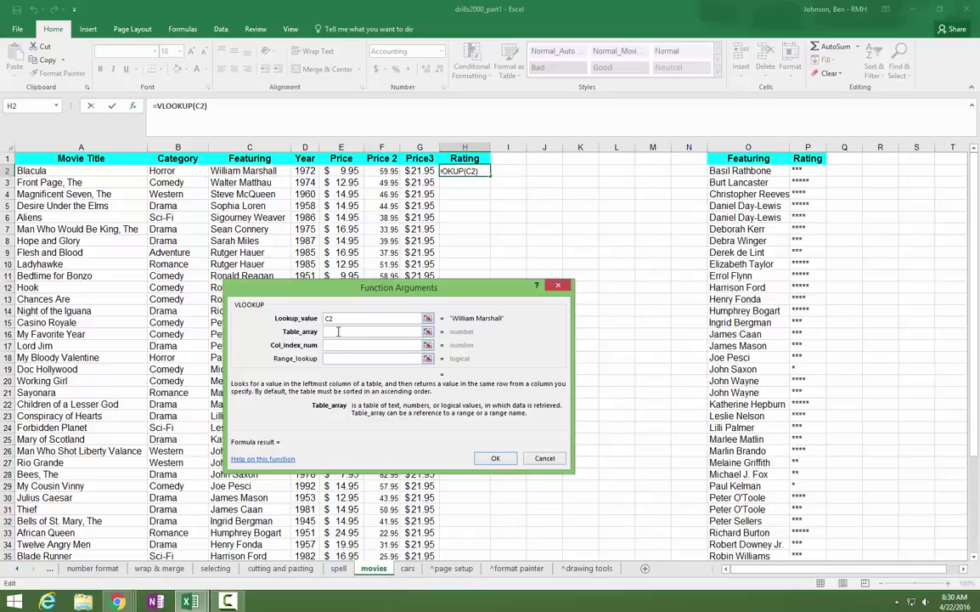
{"action": "type", "text": "rating"}
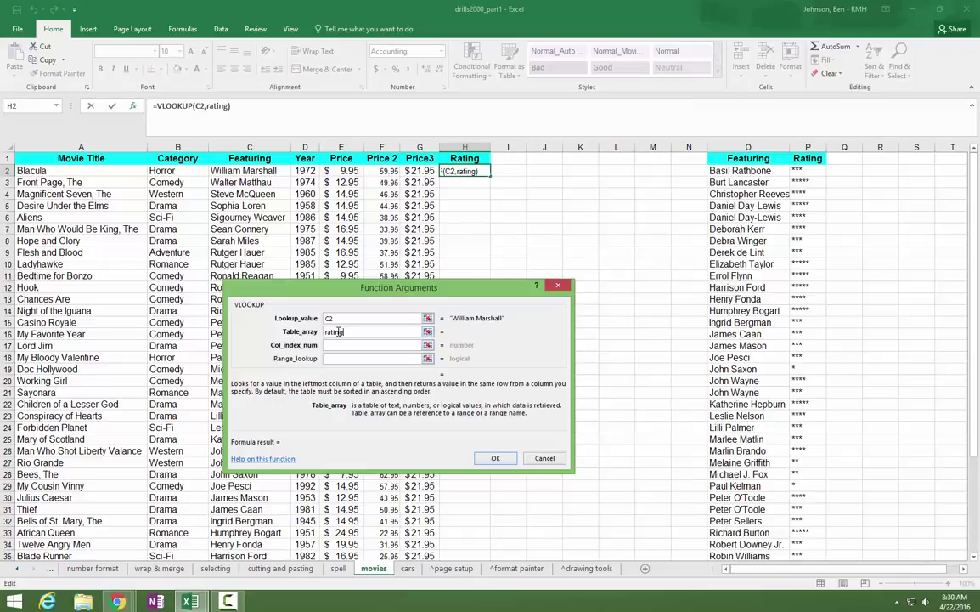
{"action": "type", "text": "table"}
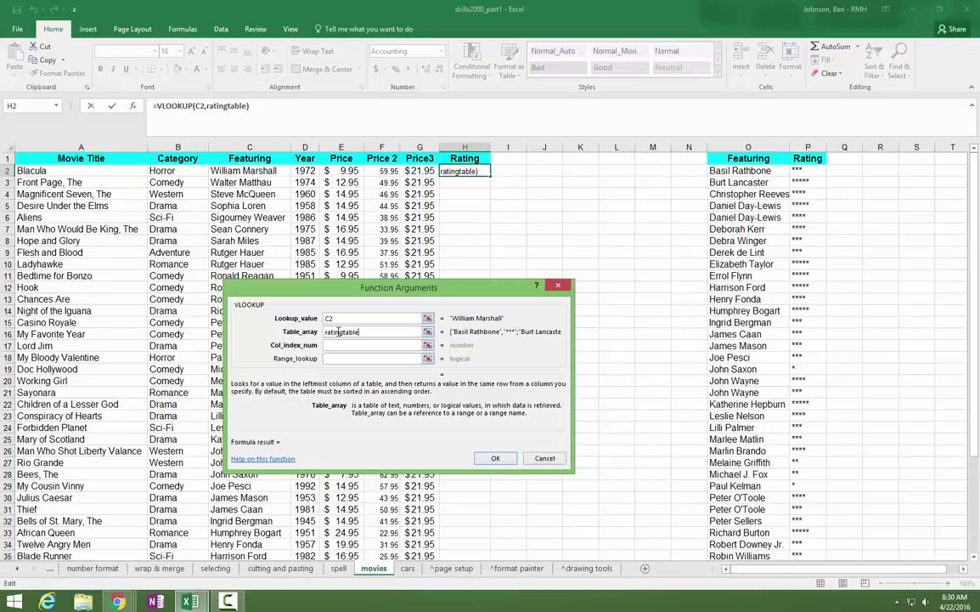
Complete the VLOOKUP with column index 2 and range lookup false, and fill the formula down the Rating column
{"action": "key", "text": "Tab"}
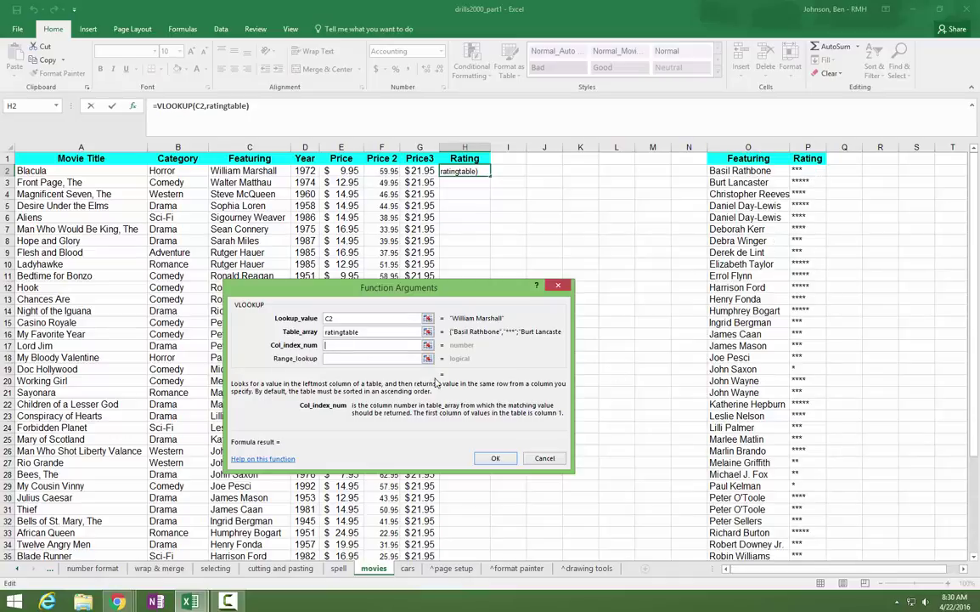
{"action": "type", "text": "2"}
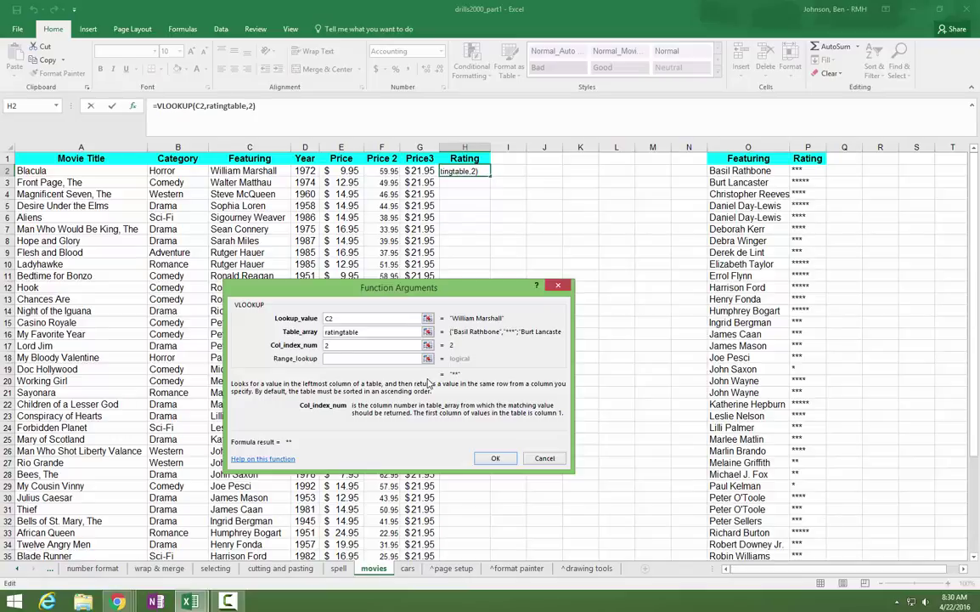
{"action": "key", "text": "Tab"}
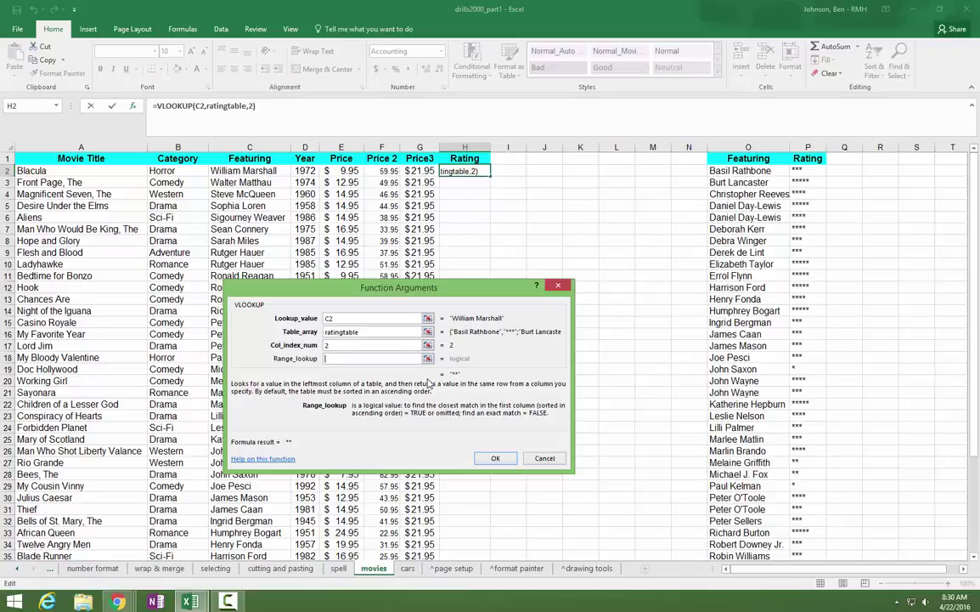
{"action": "type", "text": "false"}
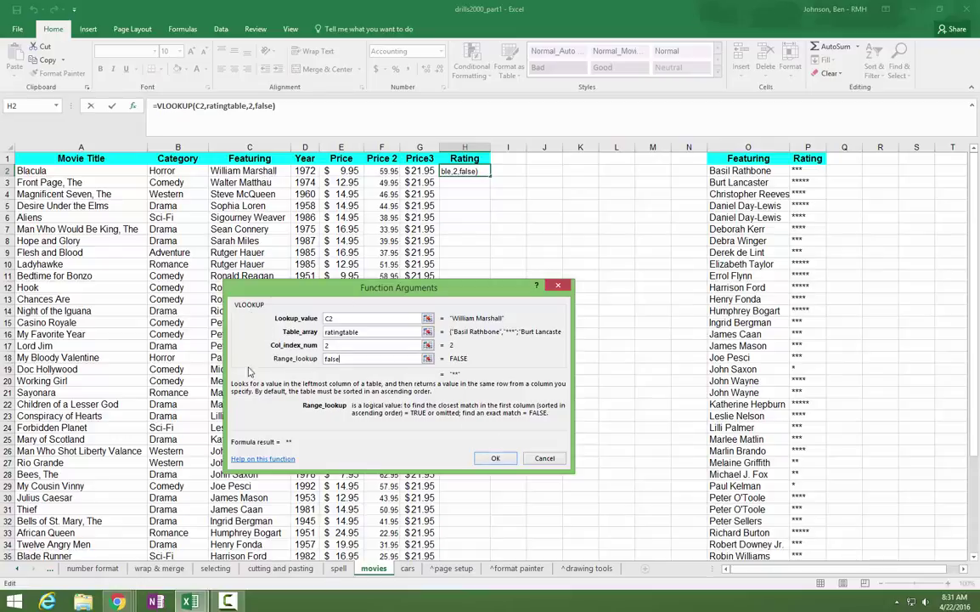
{"action": "left_click", "coordinate": [496, 458]}
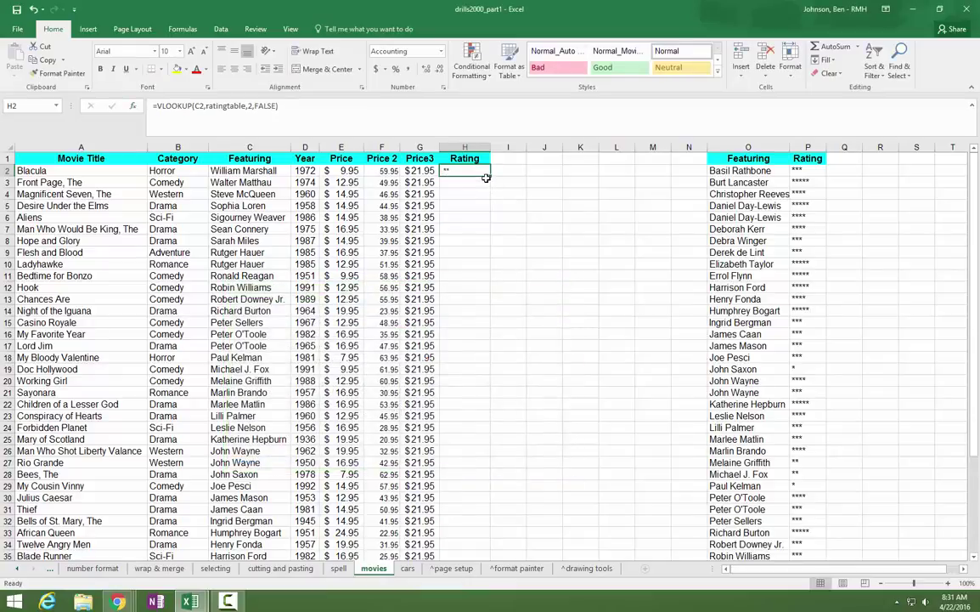
{"action": "double_click", "coordinate": [490, 176]}
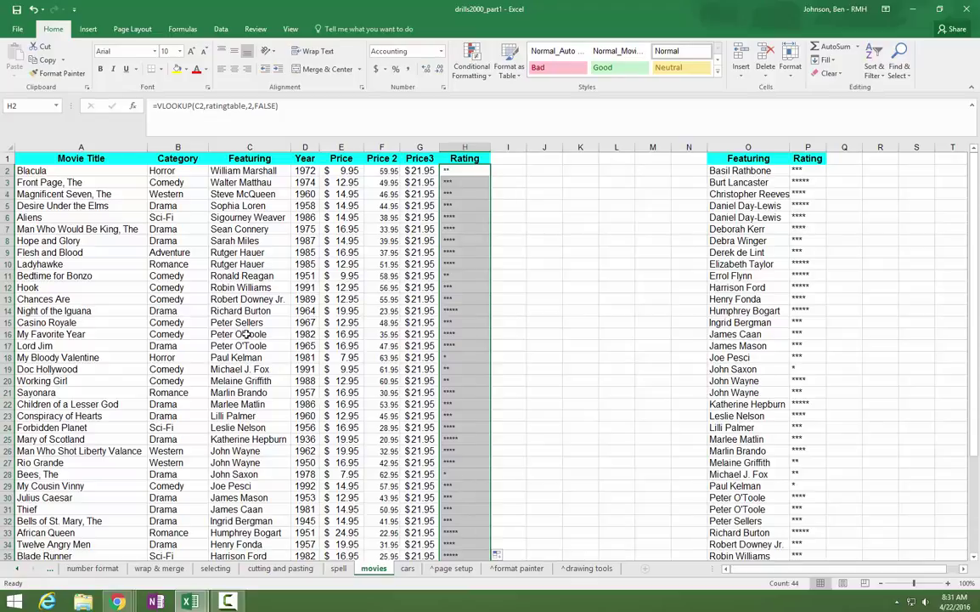
Select C16:H17 to compare the ratings of the repeated actor, and restore the maximized workbook window to a smaller size
{"action": "left_click_drag", "start_coordinate": [242, 334], "coordinate": [455, 344]}
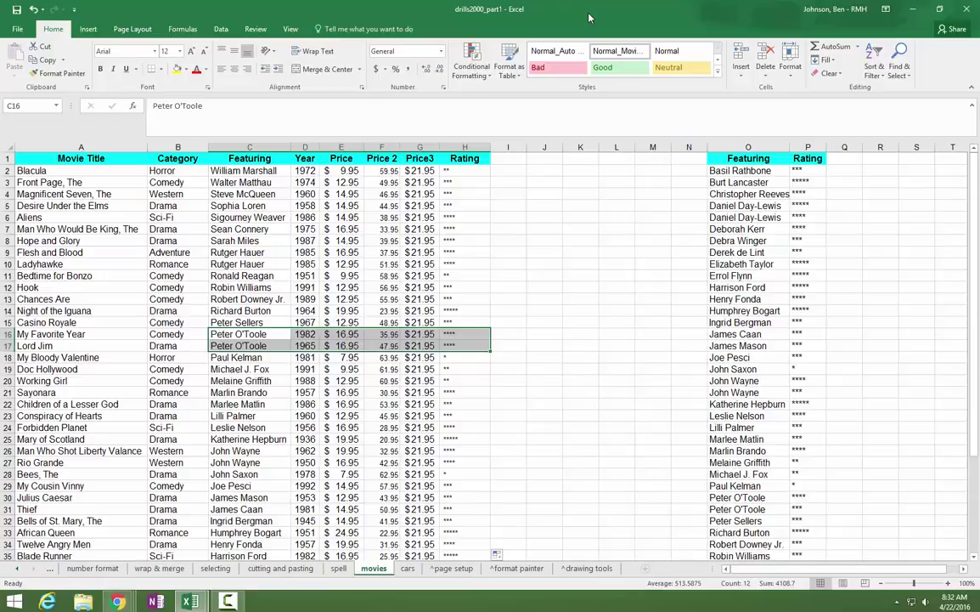
{"action": "left_click_drag", "start_coordinate": [589, 17], "coordinate": [429, 31]}
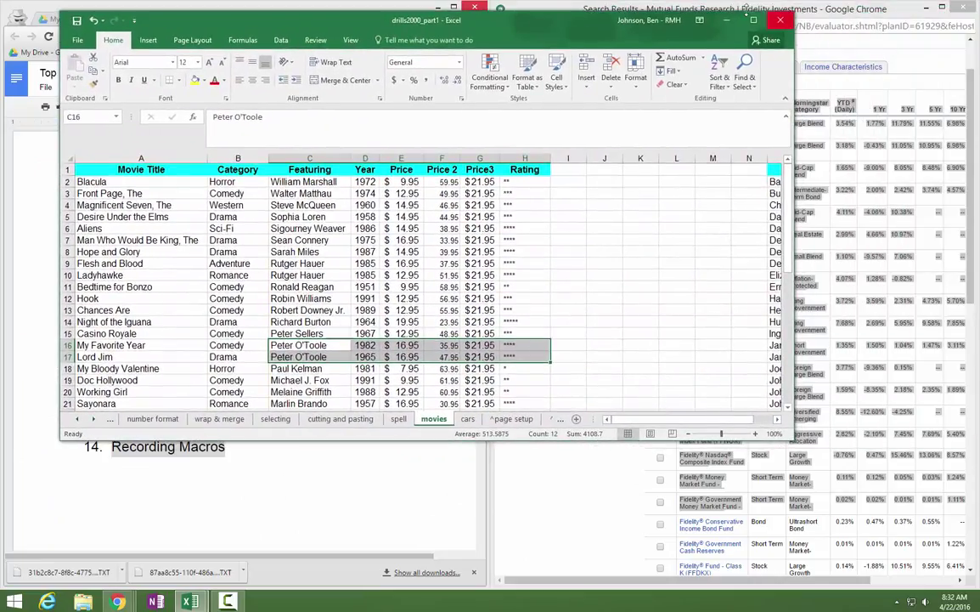
Maximize the workbook window, clear the contents of columns D through P, and select the Featuring header in C1
{"action": "double_click", "coordinate": [675, 19]}
{"action": "left_click", "coordinate": [567, 332]}
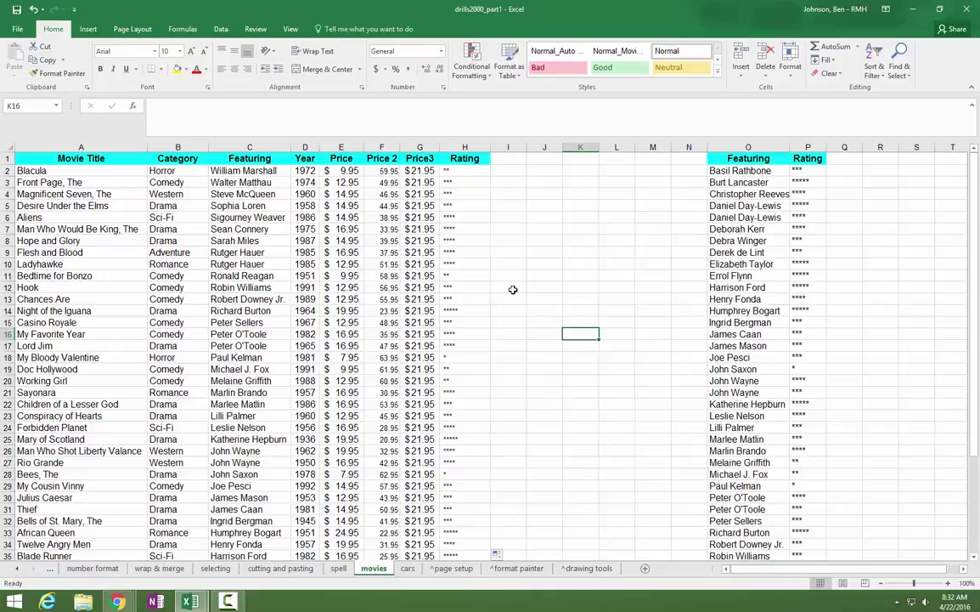
{"action": "left_click_drag", "start_coordinate": [305, 147], "coordinate": [341, 147]}
{"action": "left_click_drag", "start_coordinate": [478, 158], "coordinate": [813, 158]}
{"action": "key", "text": "Delete"}
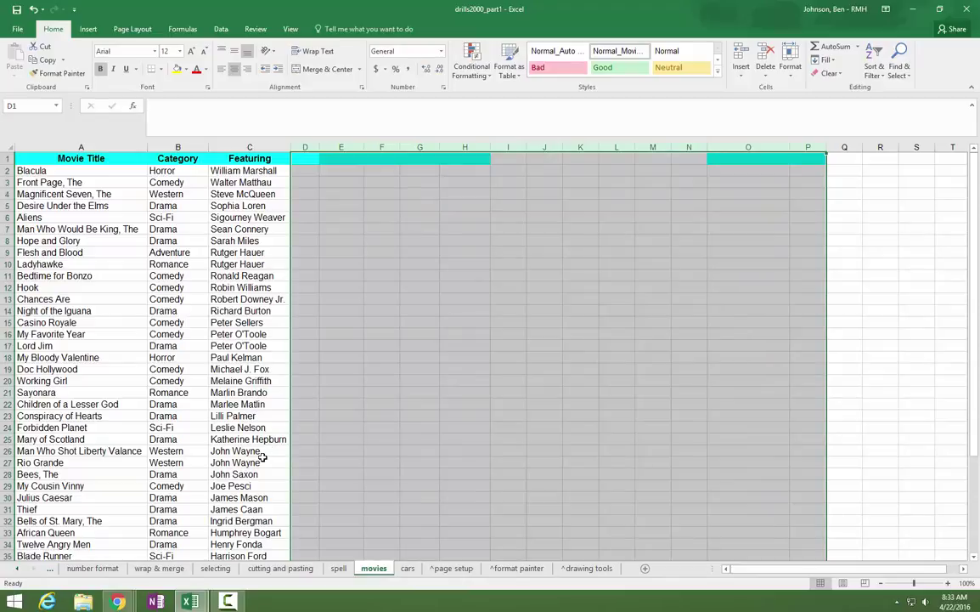
{"action": "left_click", "coordinate": [302, 160]}
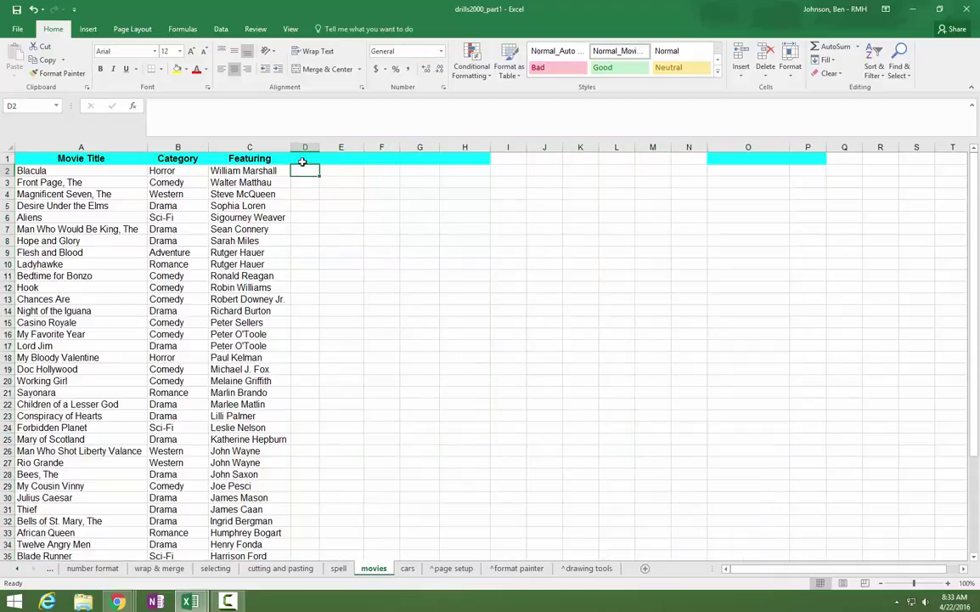
{"action": "left_click", "coordinate": [244, 159]}
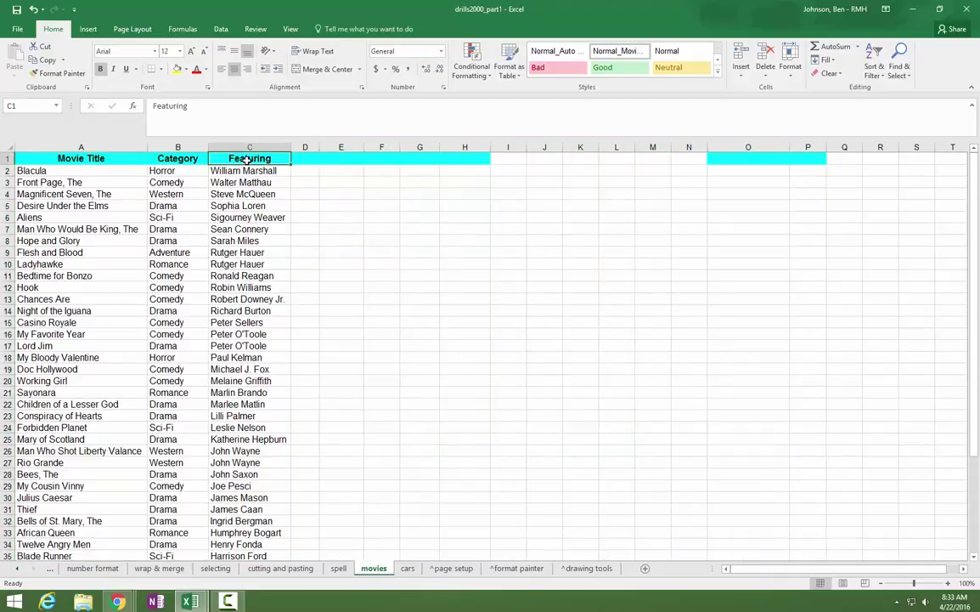
Start recording a macro named splitnames1, stored in the Personal Macro Workbook
{"action": "left_click", "coordinate": [291, 30]}
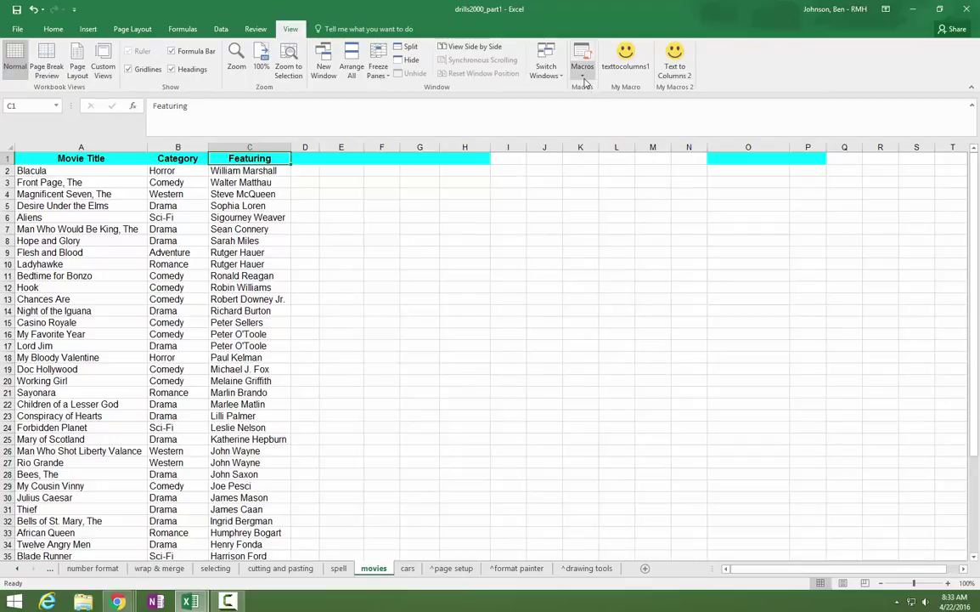
{"action": "left_click", "coordinate": [584, 83]}
{"action": "left_click", "coordinate": [590, 105]}
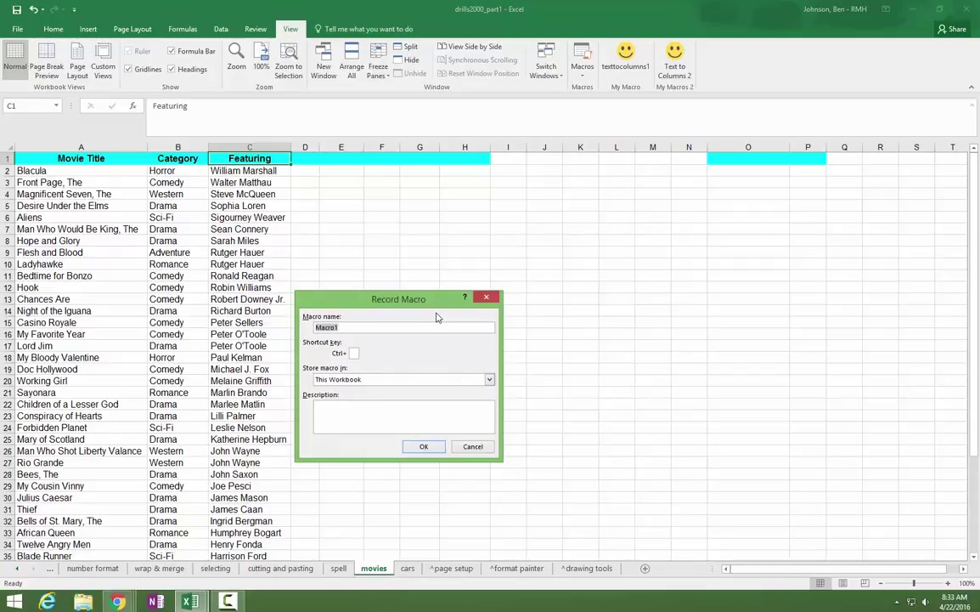
{"action": "type", "text": "splitnames"}
{"action": "left_click", "coordinate": [490, 380]}
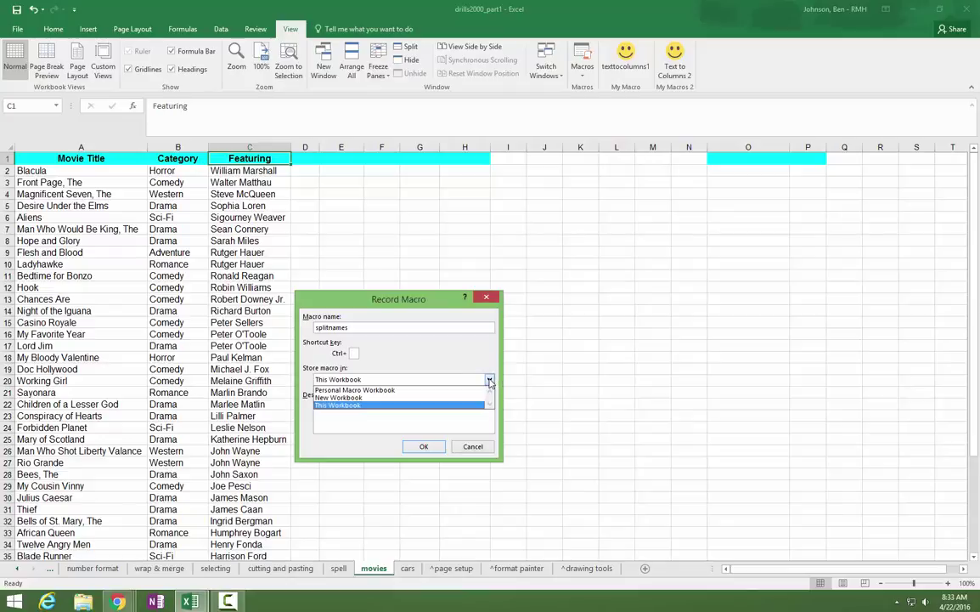
{"action": "left_click", "coordinate": [383, 391]}
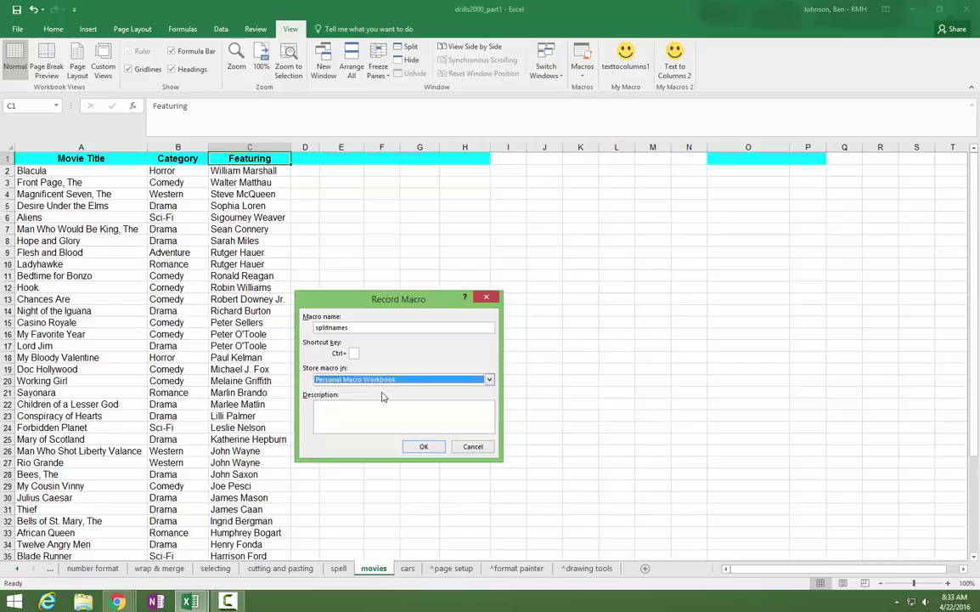
{"action": "left_click", "coordinate": [366, 420]}
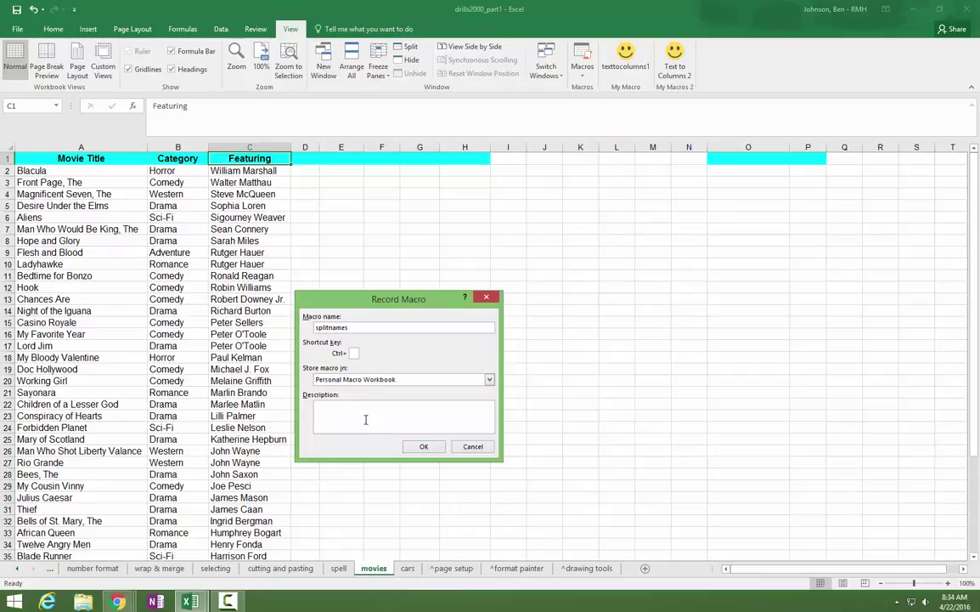
{"action": "left_click", "coordinate": [359, 326]}
{"action": "left_click", "coordinate": [423, 446]}
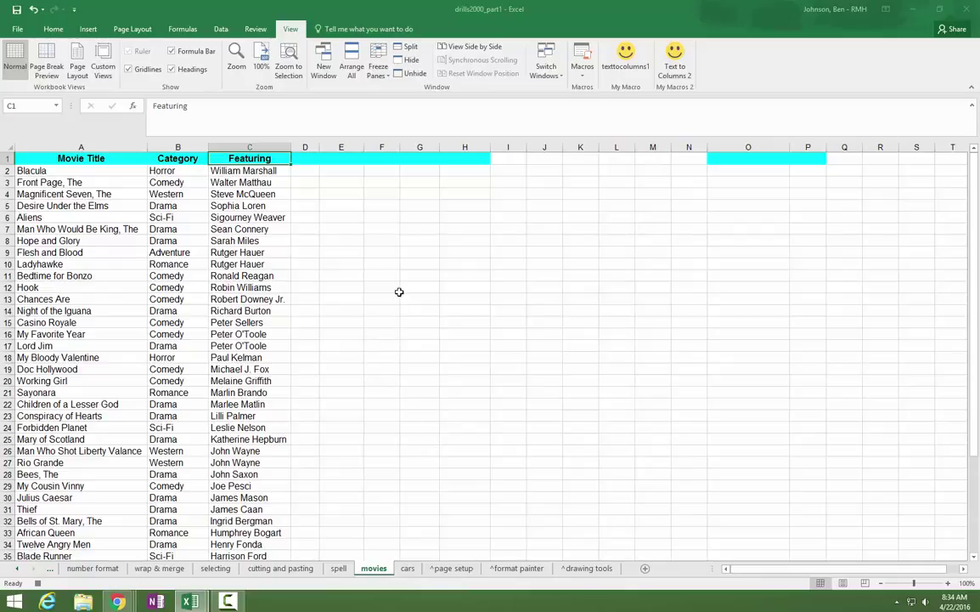
Split column C with Text to Columns, delimited by space with consecutive delimiters treated as one, replacing the existing data
{"action": "left_click", "coordinate": [268, 146]}
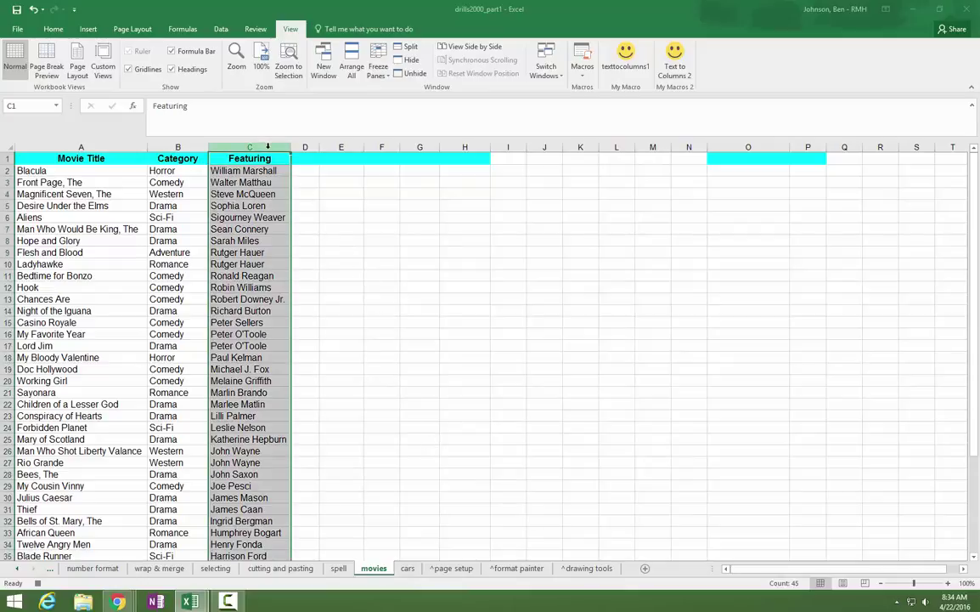
{"action": "left_click", "coordinate": [222, 30]}
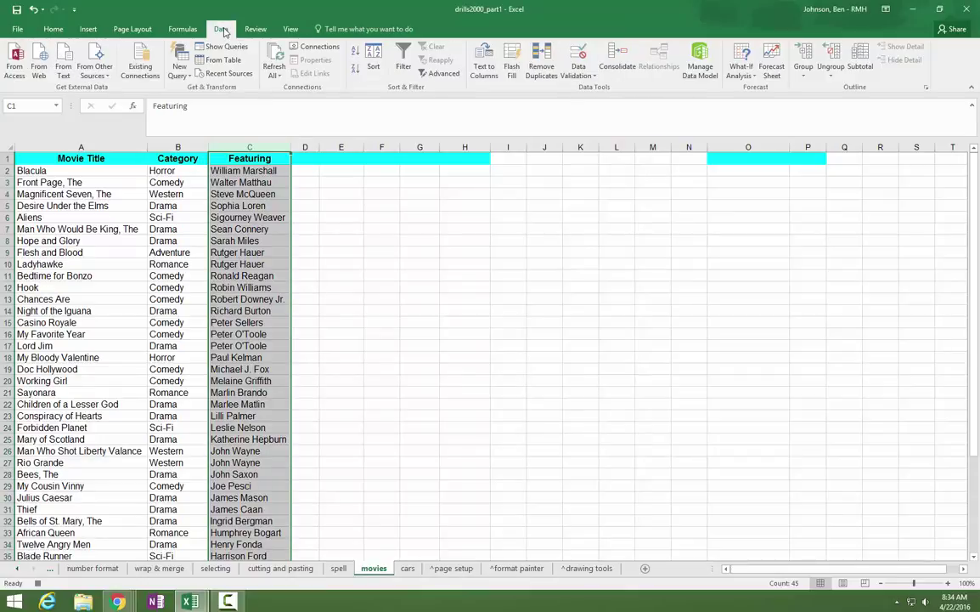
{"action": "left_click", "coordinate": [485, 70]}
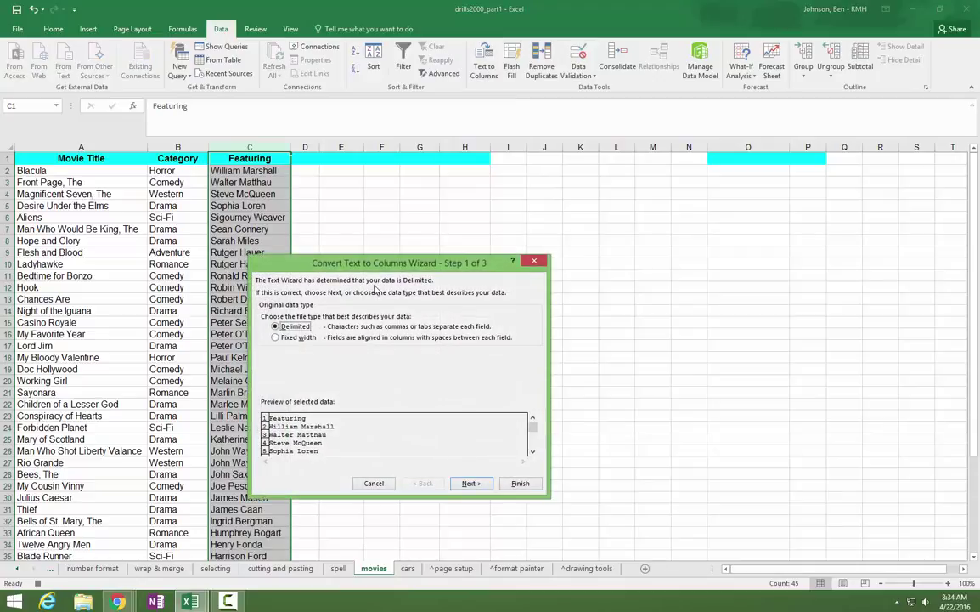
{"action": "left_click", "coordinate": [478, 484]}
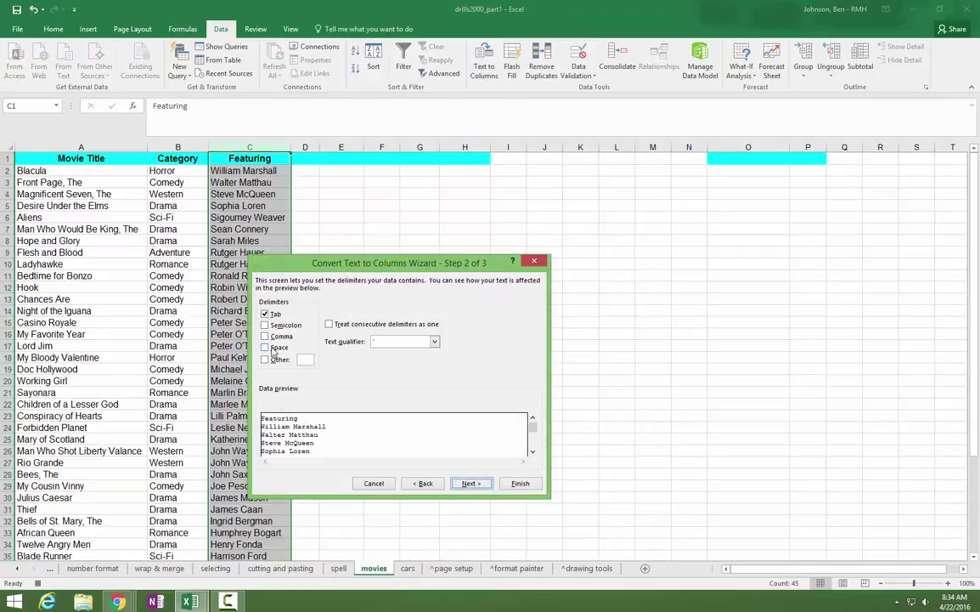
{"action": "left_click", "coordinate": [329, 324]}
{"action": "left_click", "coordinate": [264, 348]}
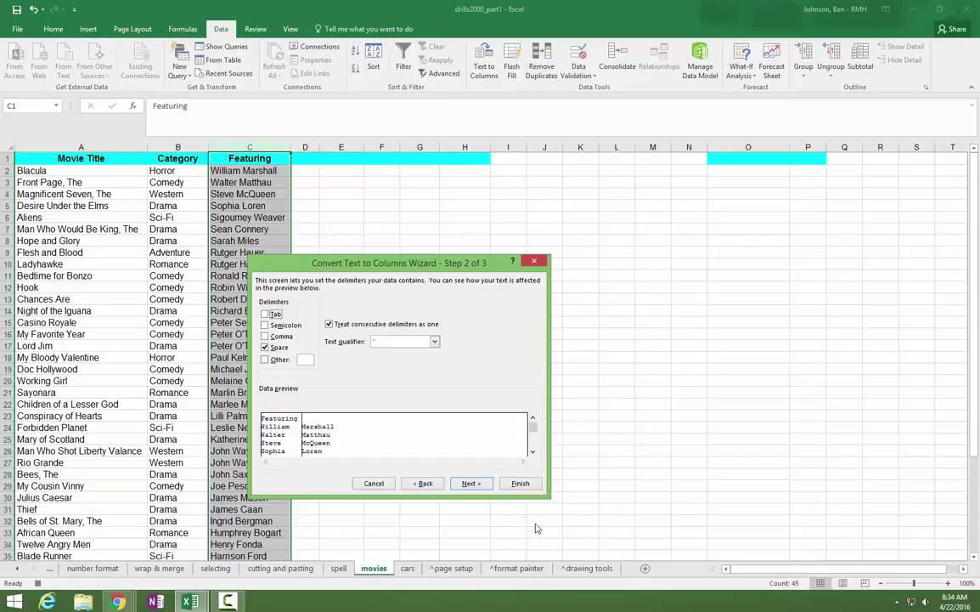
{"action": "left_click", "coordinate": [472, 483]}
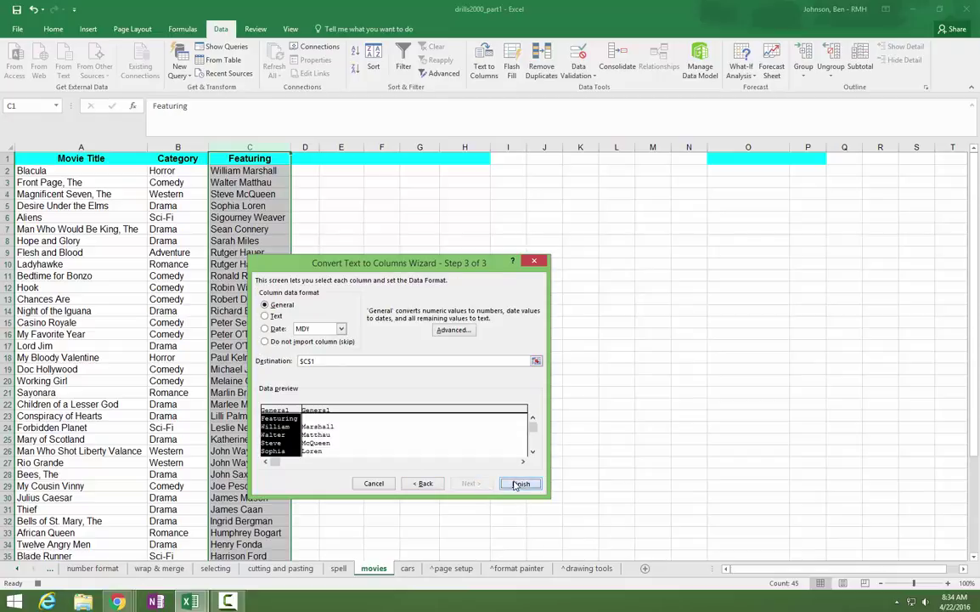
{"action": "left_click", "coordinate": [520, 483]}
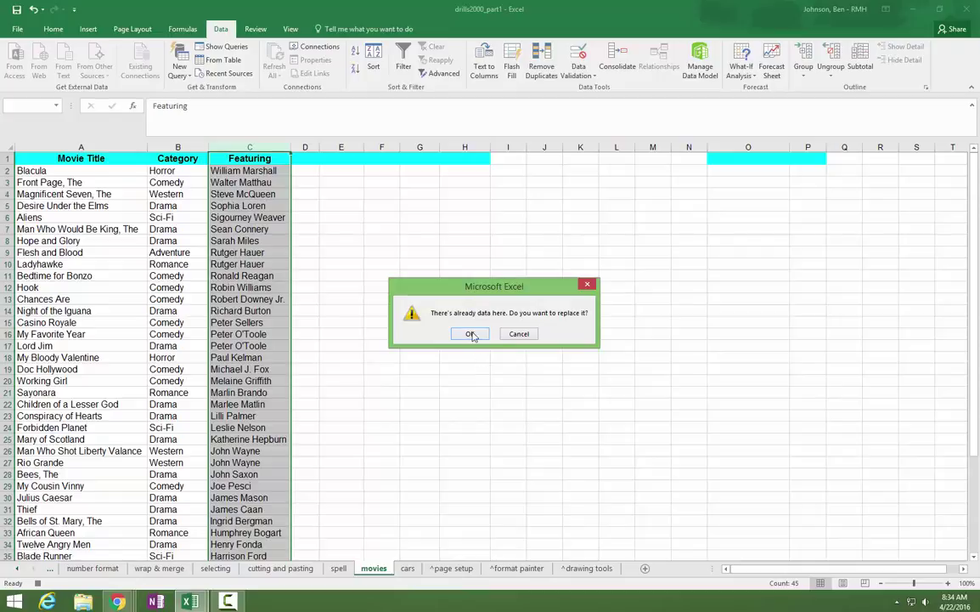
{"action": "left_click", "coordinate": [471, 334]}
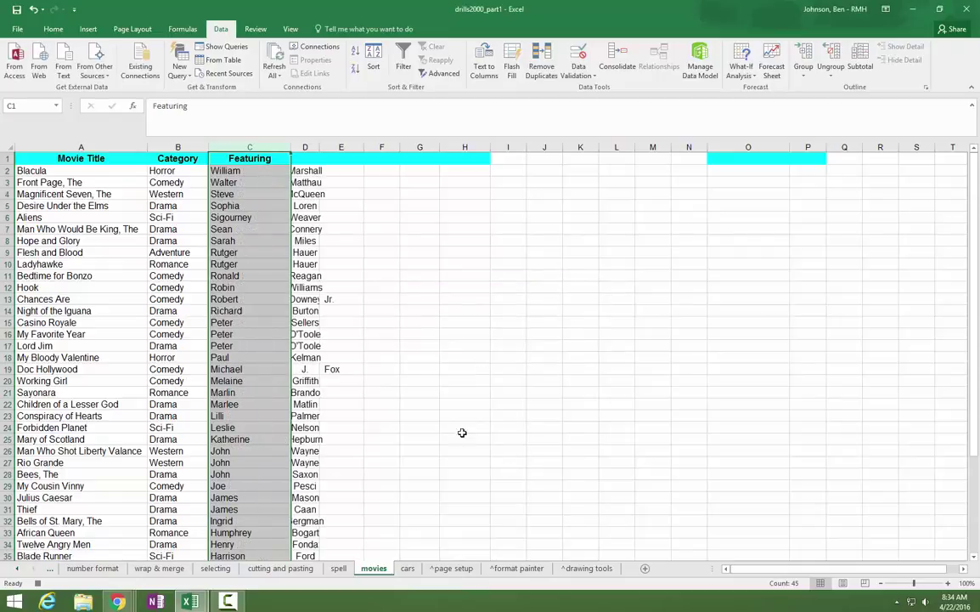
Change the header in C1 to First and enter Name in D1
{"action": "double_click", "coordinate": [250, 158]}
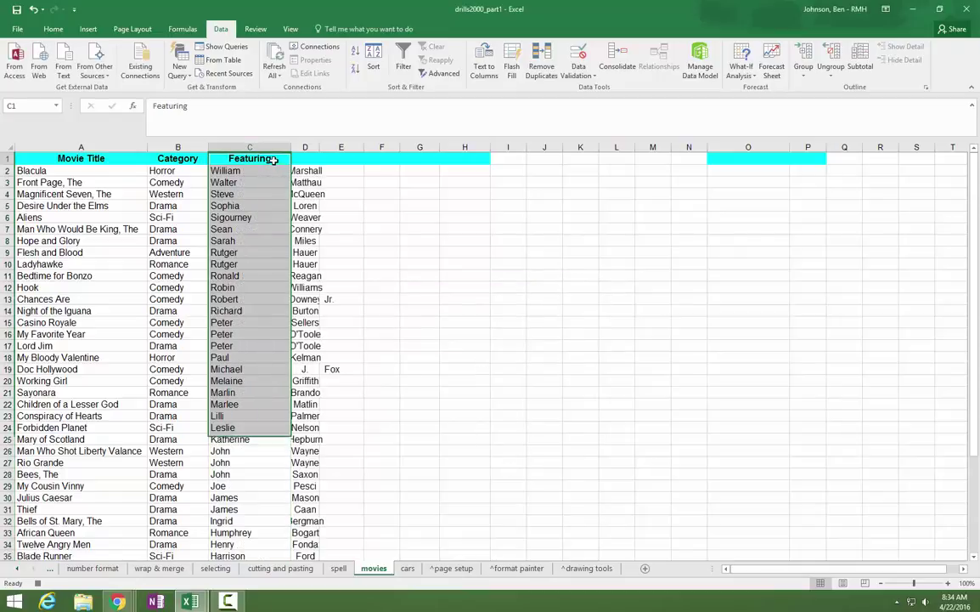
{"action": "double_click", "coordinate": [242, 158]}
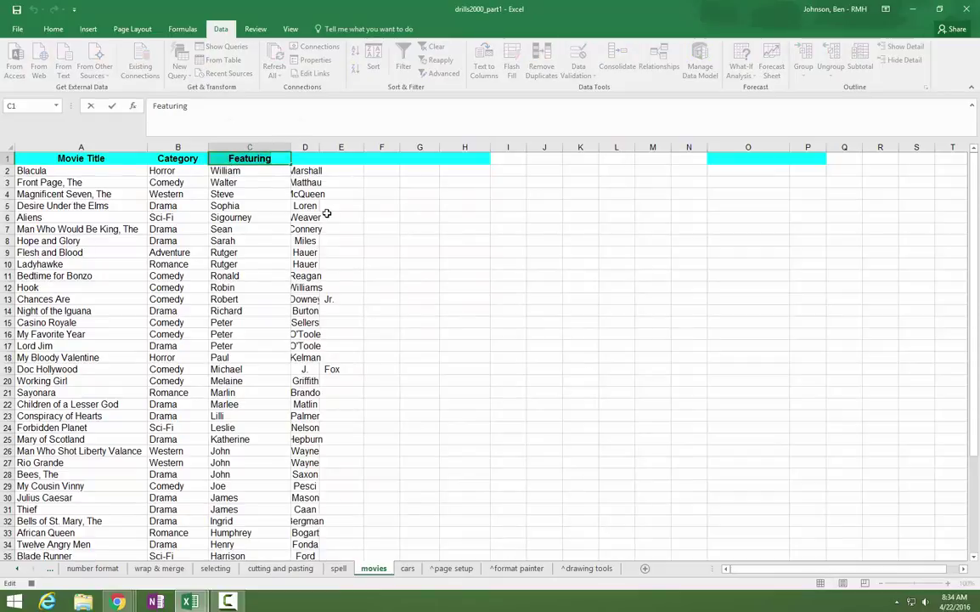
{"action": "type", "text": "First"}
{"action": "key", "text": "Tab"}
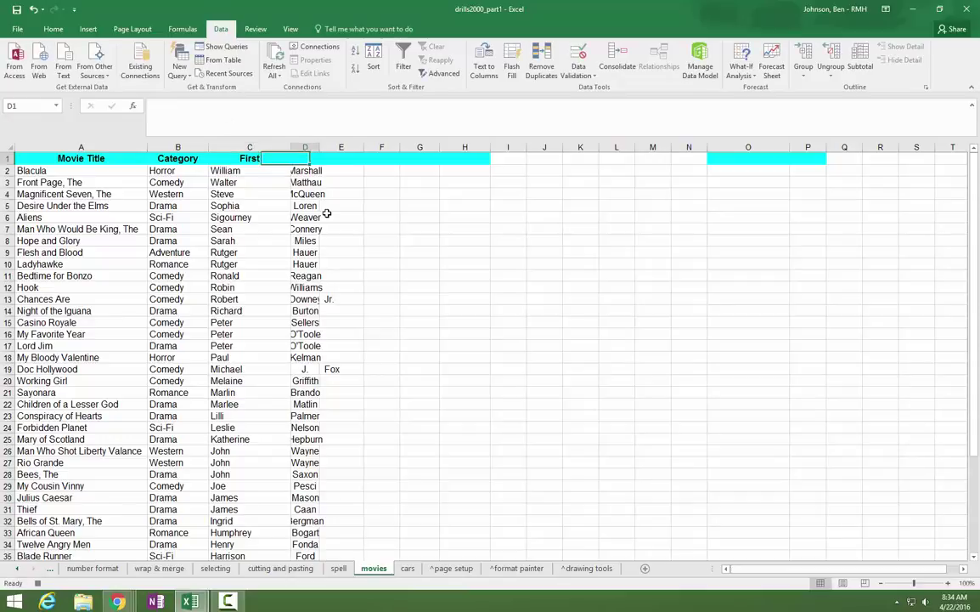
{"action": "type", "text": "Name"}
{"action": "key", "text": "Return"}
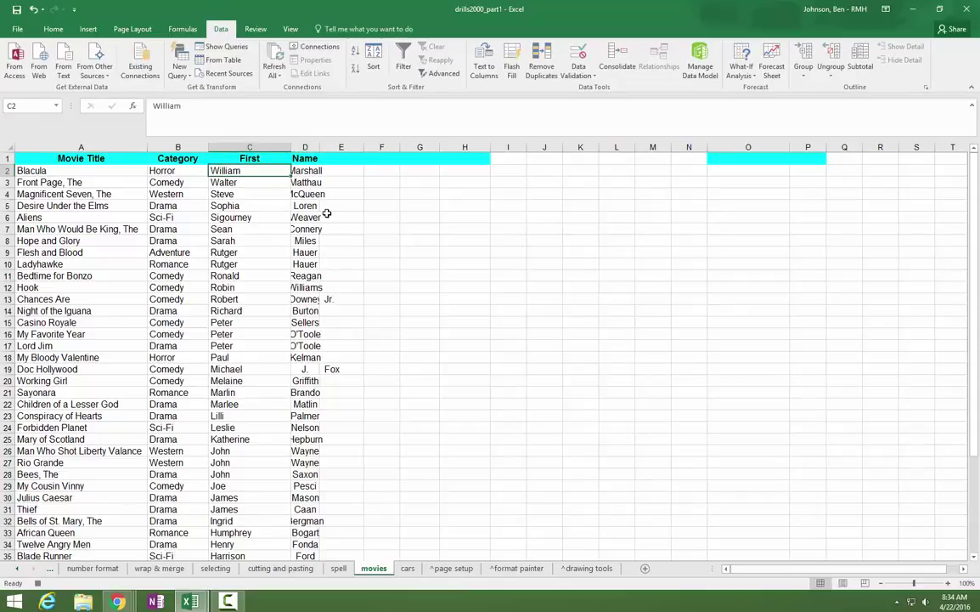
Select cell C1 and stop recording the macro
{"action": "left_click", "coordinate": [245, 157]}
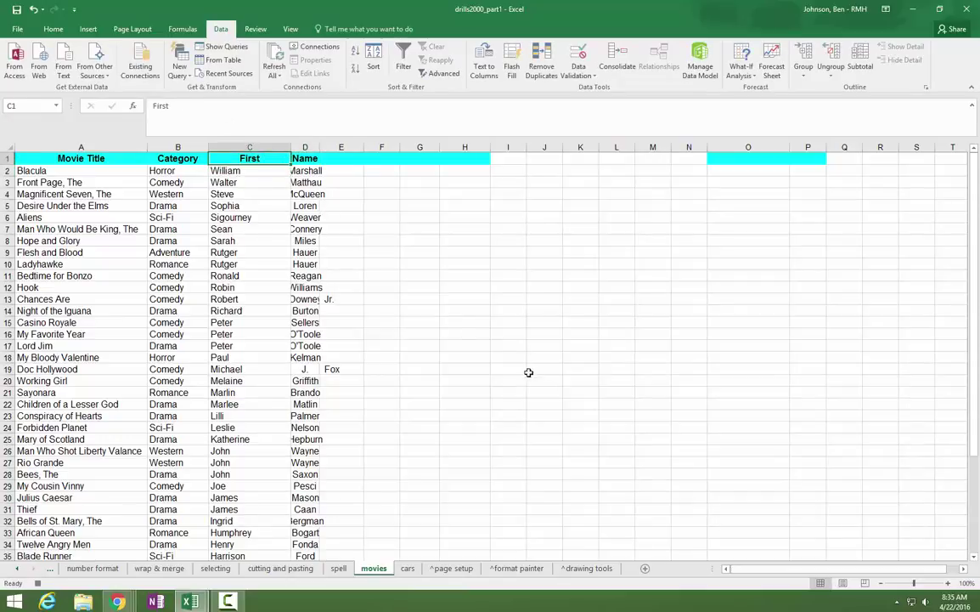
{"action": "left_click", "coordinate": [290, 30]}
{"action": "left_click", "coordinate": [583, 70]}
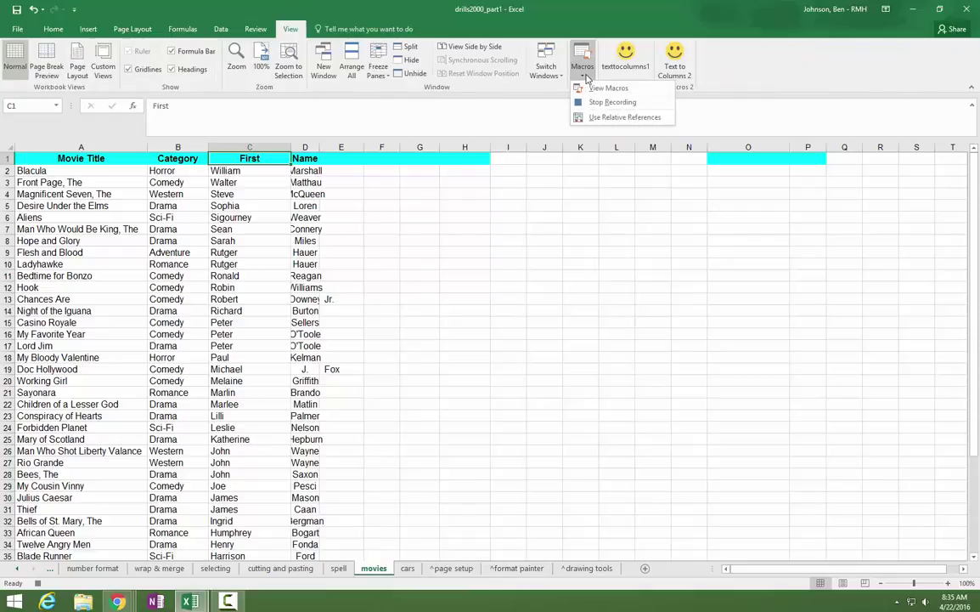
{"action": "left_click", "coordinate": [613, 103]}
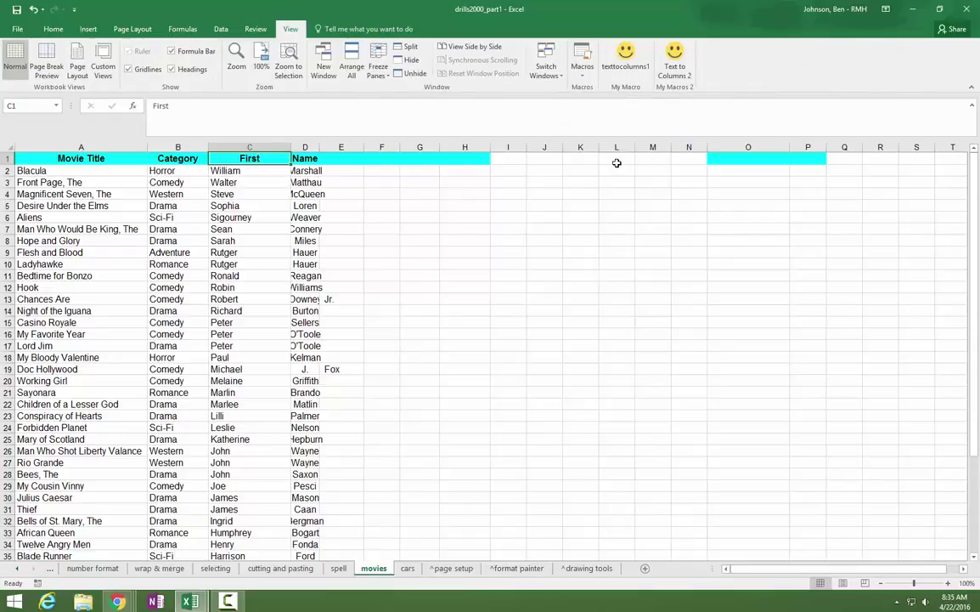
Undo the header edits, the name split and the clearing of columns D through P
{"action": "left_click", "coordinate": [437, 232]}
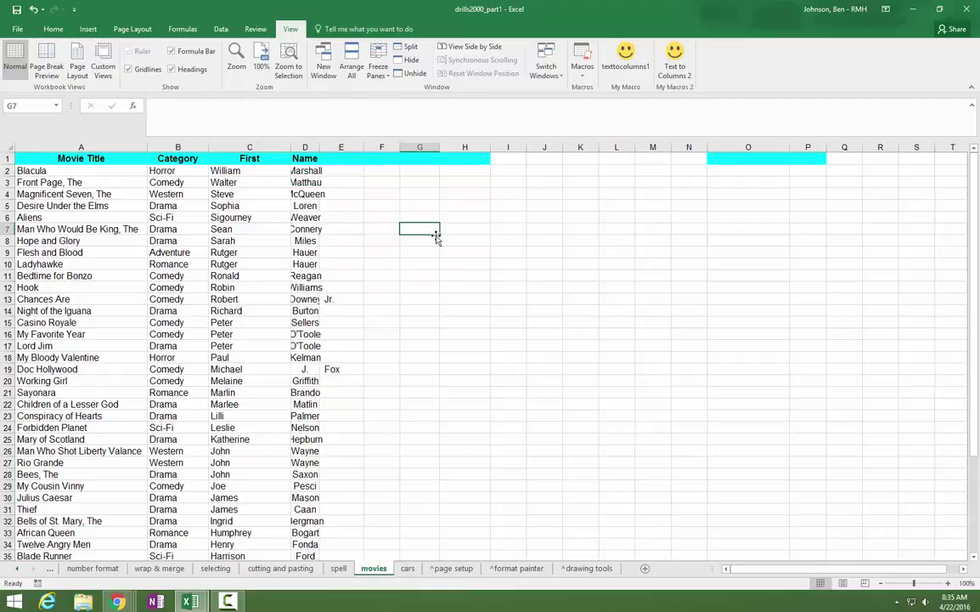
{"action": "key", "text": "ctrl+z"}
{"action": "key", "text": "ctrl+z"}
{"action": "key", "text": "ctrl+z"}
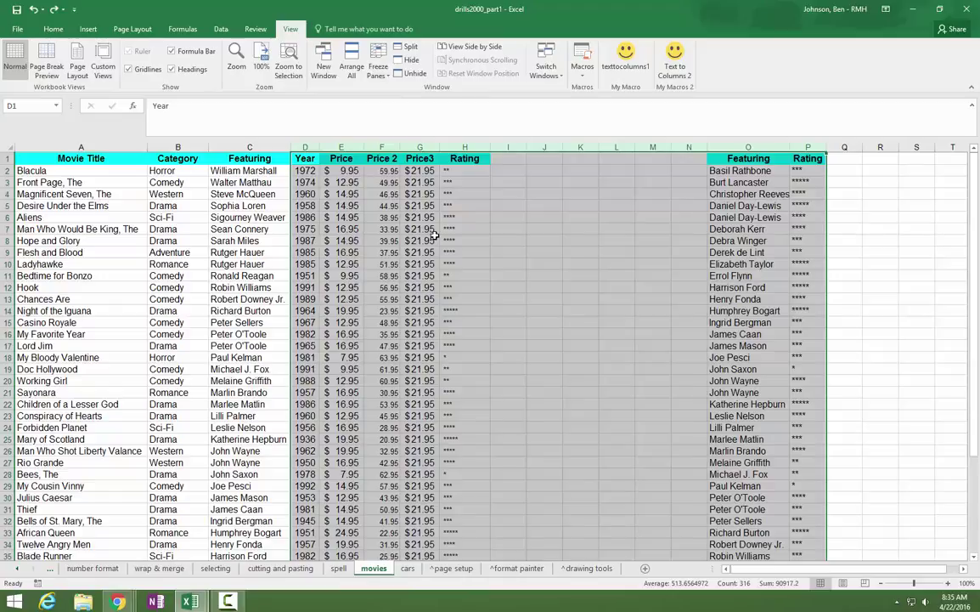
Delete columns D through P from the movies sheet
{"action": "left_click_drag", "start_coordinate": [305, 147], "coordinate": [805, 150]}
{"action": "right_click", "coordinate": [805, 149]}
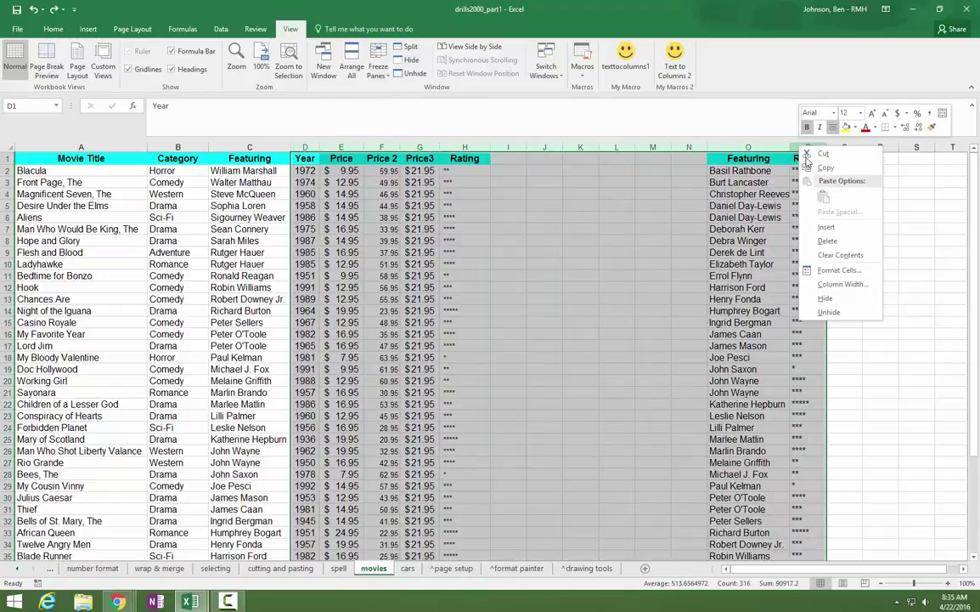
{"action": "left_click", "coordinate": [827, 227]}
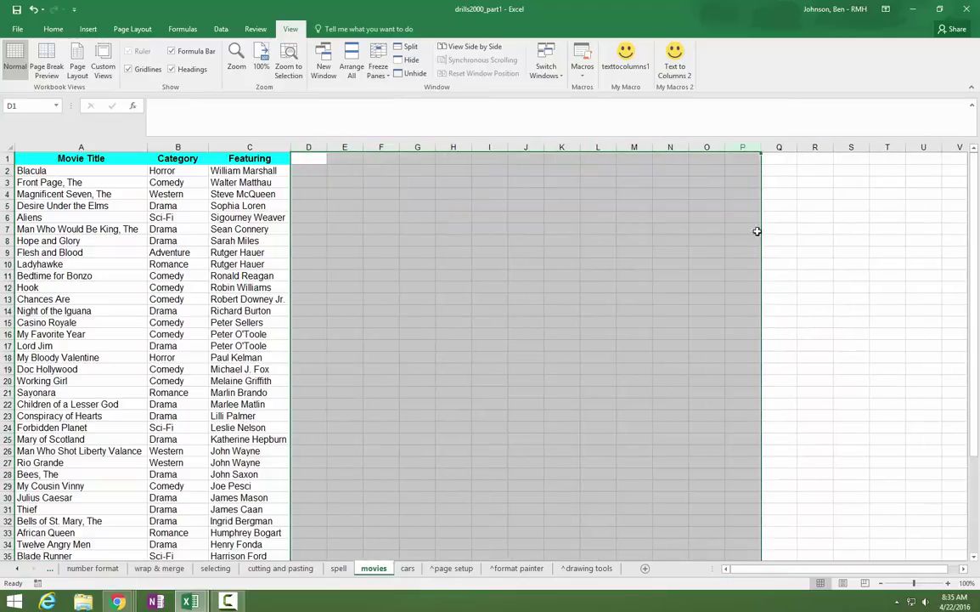
Select the Featuring header in C1 and run the splitnames1 macro from PERSONAL.XLSB
{"action": "left_click", "coordinate": [257, 159]}
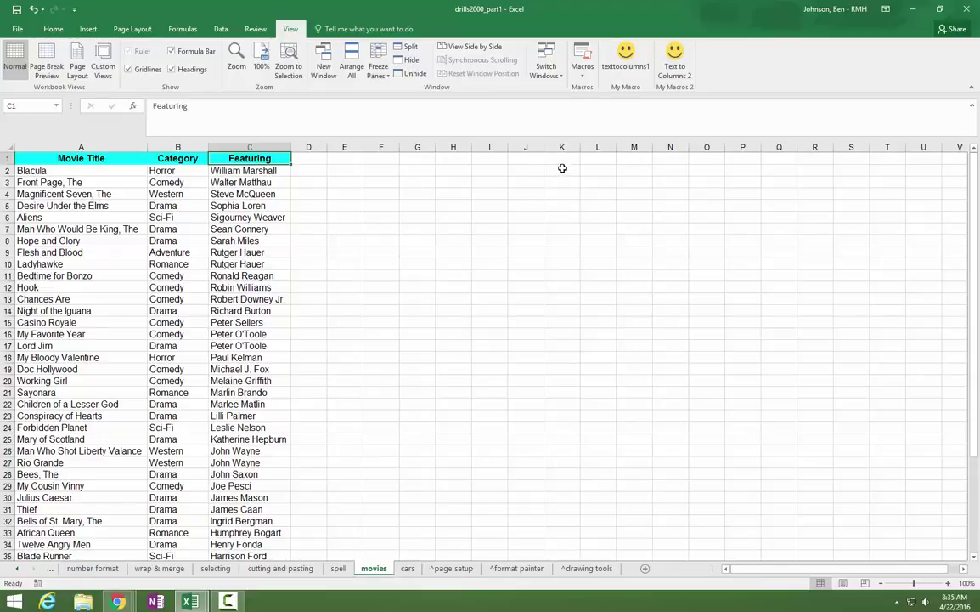
{"action": "left_click", "coordinate": [584, 77]}
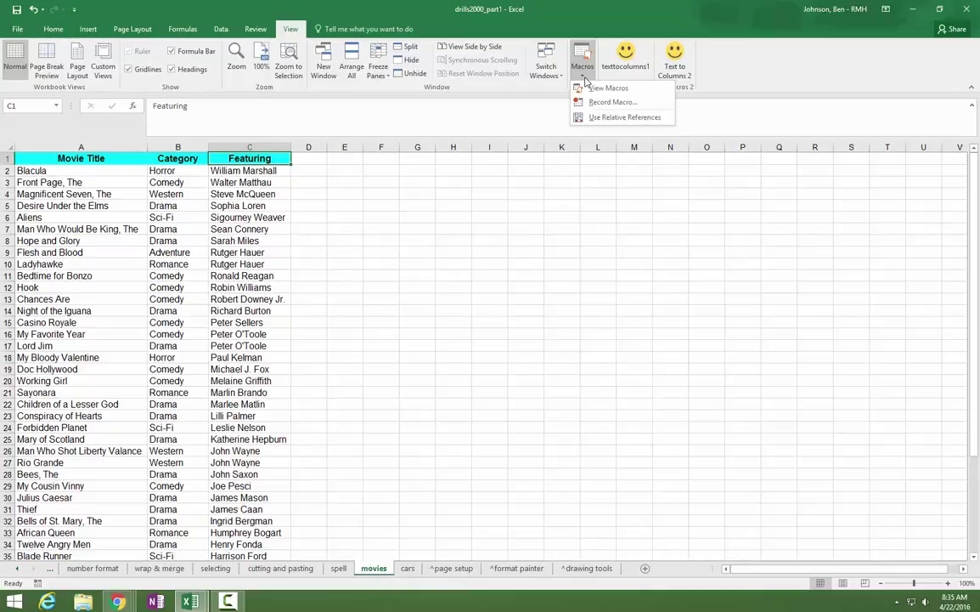
{"action": "left_click", "coordinate": [599, 88]}
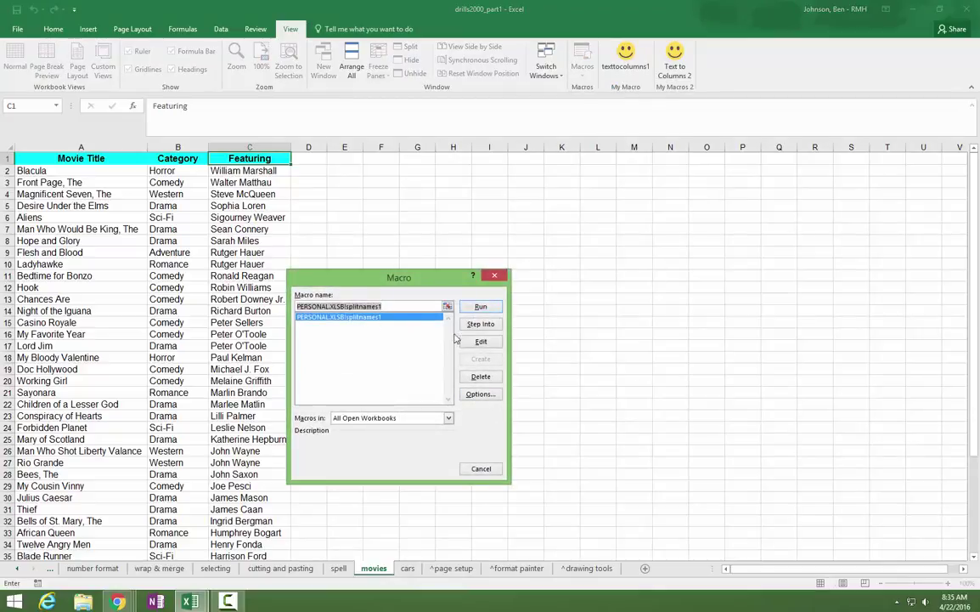
{"action": "left_click", "coordinate": [493, 307]}
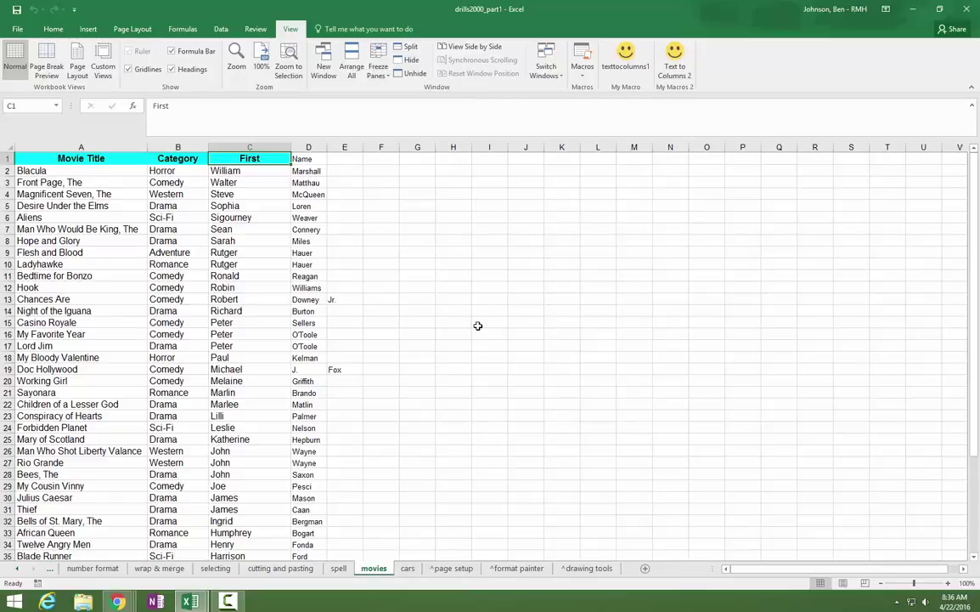
Draw a rectangle about 3.65" wide and 1.49" high over columns F to K, rows 2 to 9, containing the text "Split last names"
{"action": "left_click", "coordinate": [88, 29]}
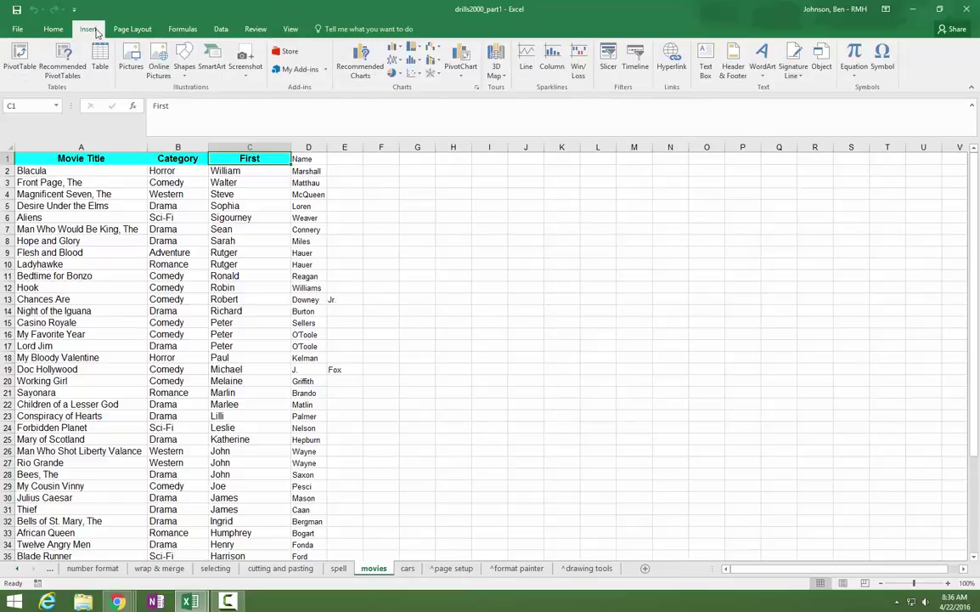
{"action": "left_click", "coordinate": [183, 70]}
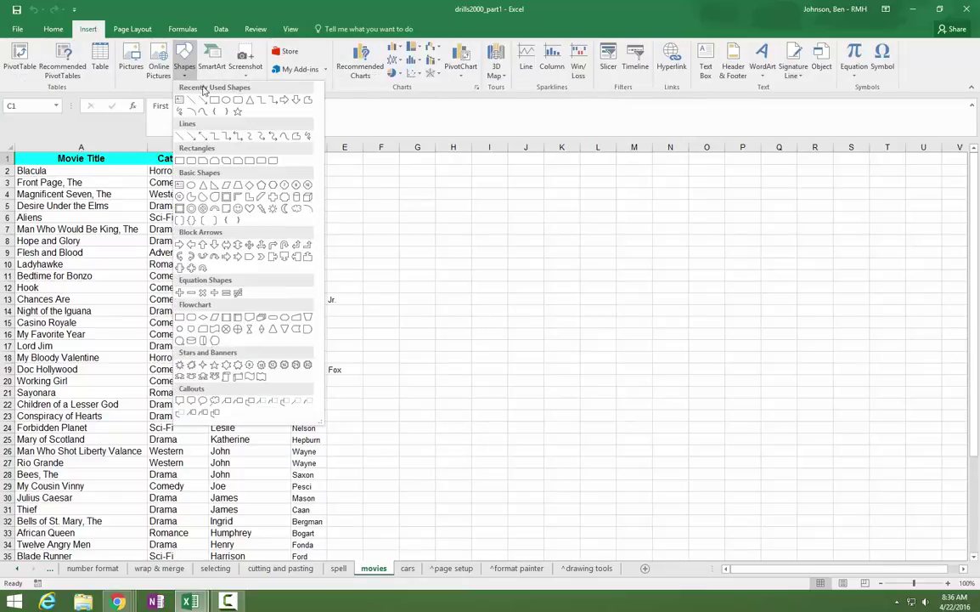
{"action": "left_click", "coordinate": [214, 99]}
{"action": "left_click_drag", "start_coordinate": [382, 170], "coordinate": [585, 252]}
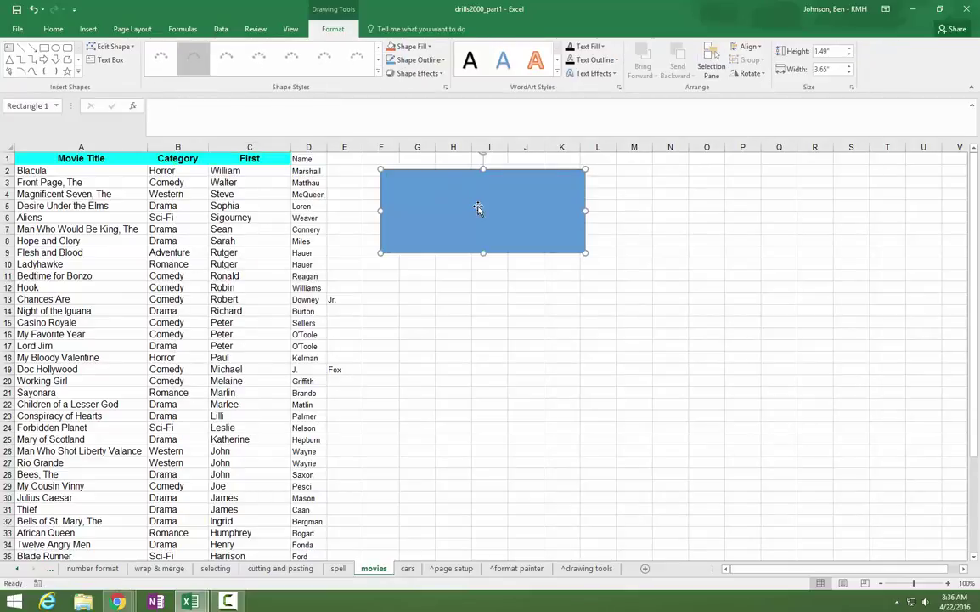
{"action": "type", "text": "Split last names"}
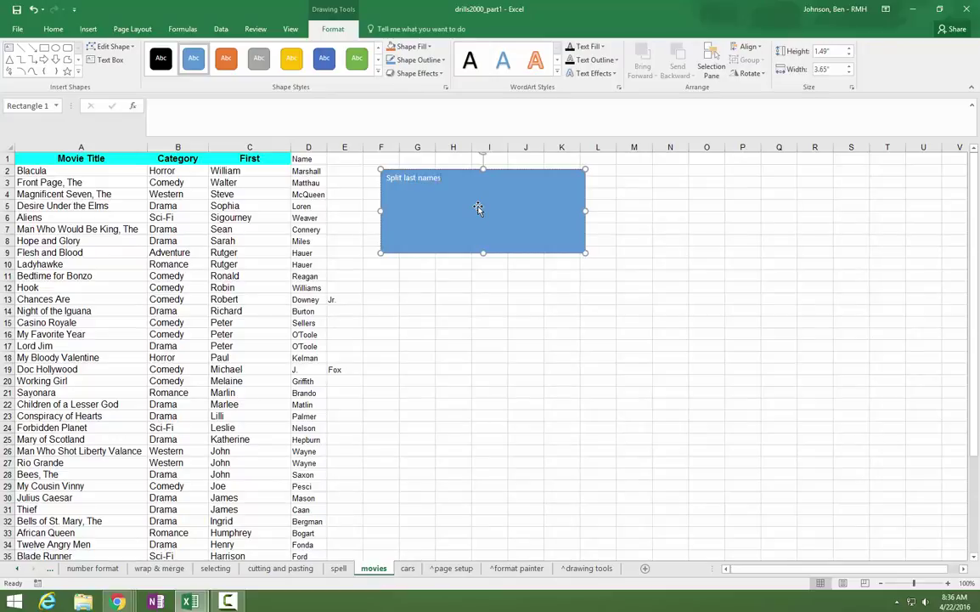
Assign the PERSONAL.XLSB!splitnames1 macro to the "Split last names" rectangle
{"action": "left_click", "coordinate": [528, 300]}
{"action": "left_click", "coordinate": [582, 252]}
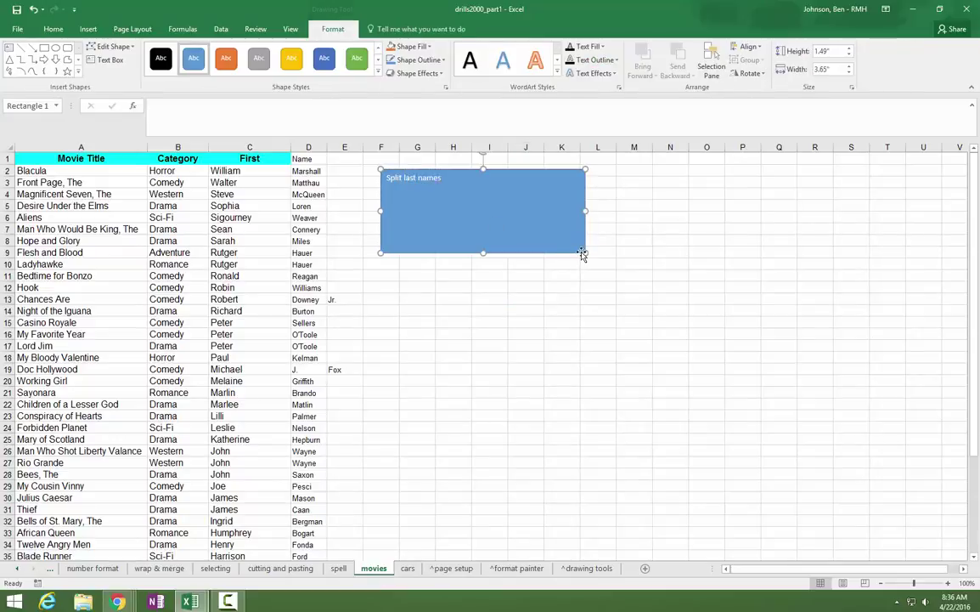
{"action": "right_click", "coordinate": [582, 253]}
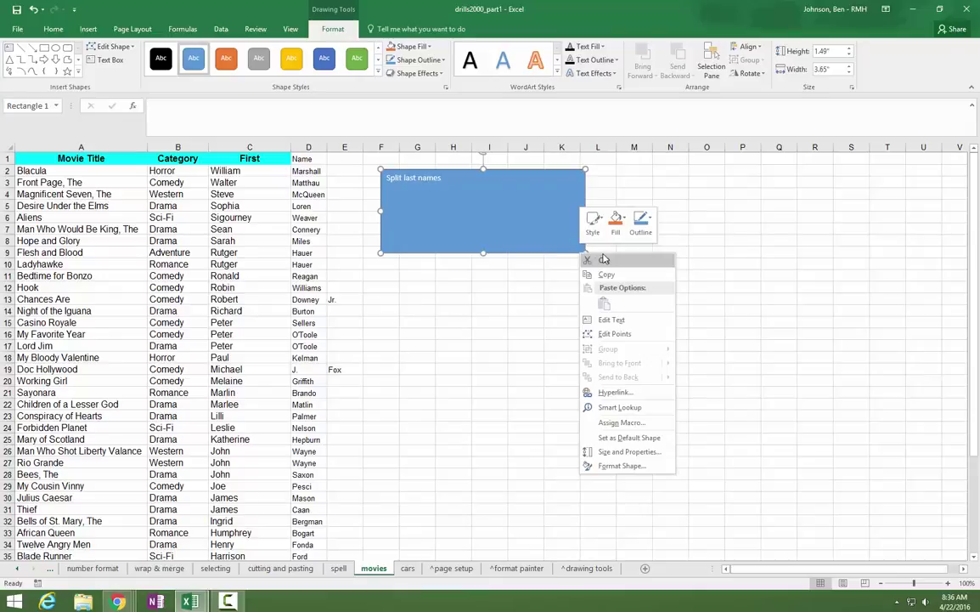
{"action": "left_click", "coordinate": [621, 422]}
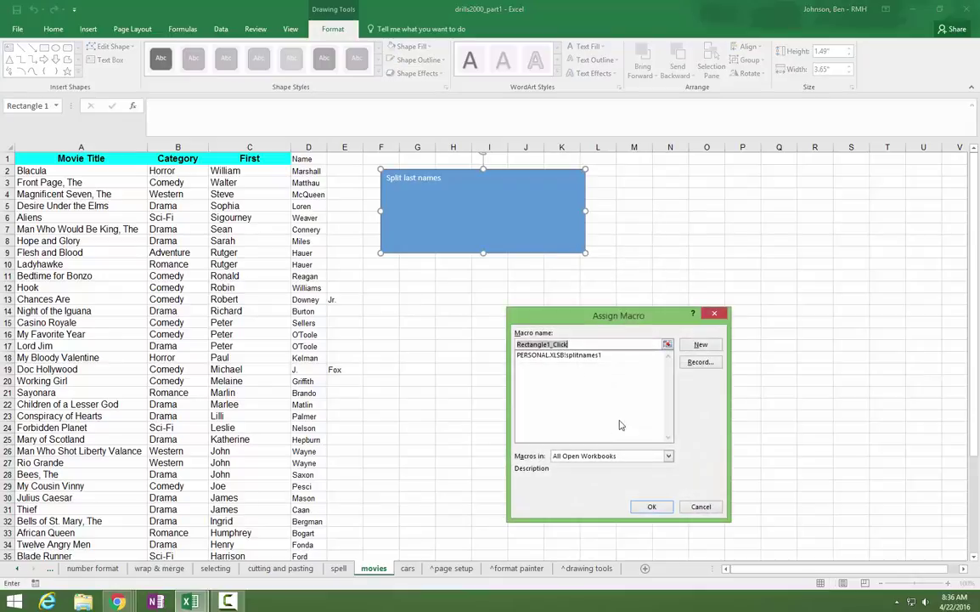
{"action": "left_click", "coordinate": [584, 355]}
{"action": "left_click", "coordinate": [651, 506]}
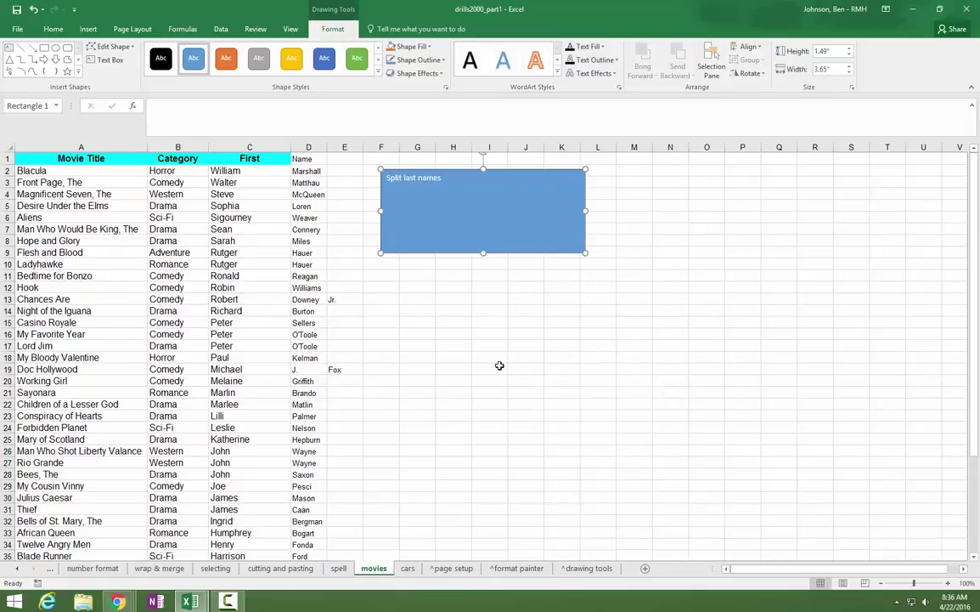
Deselect the rectangle and run its assigned macro, then restore the maximized workbook window to a smaller floating size
{"action": "left_click", "coordinate": [499, 365]}
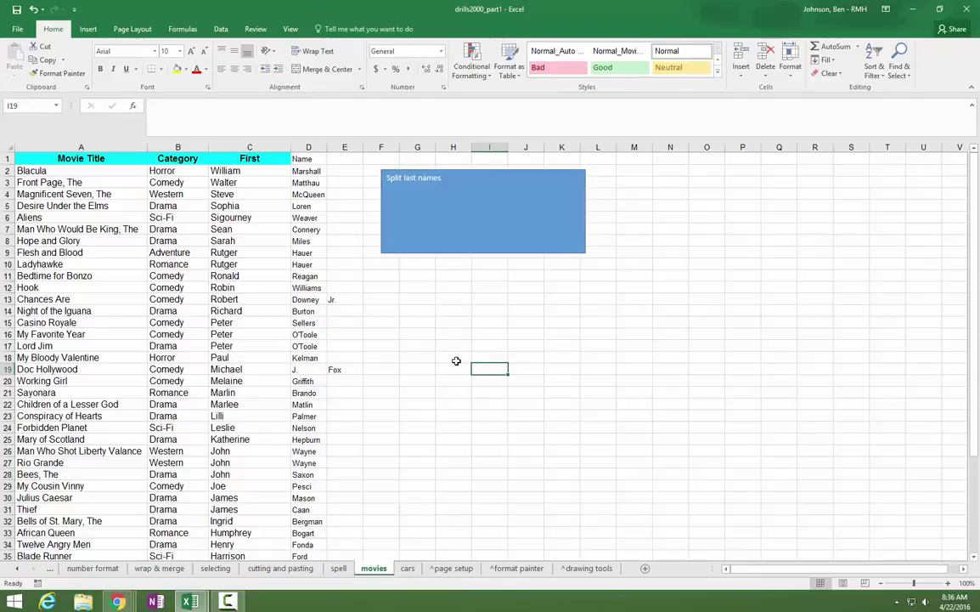
{"action": "left_click", "coordinate": [460, 219]}
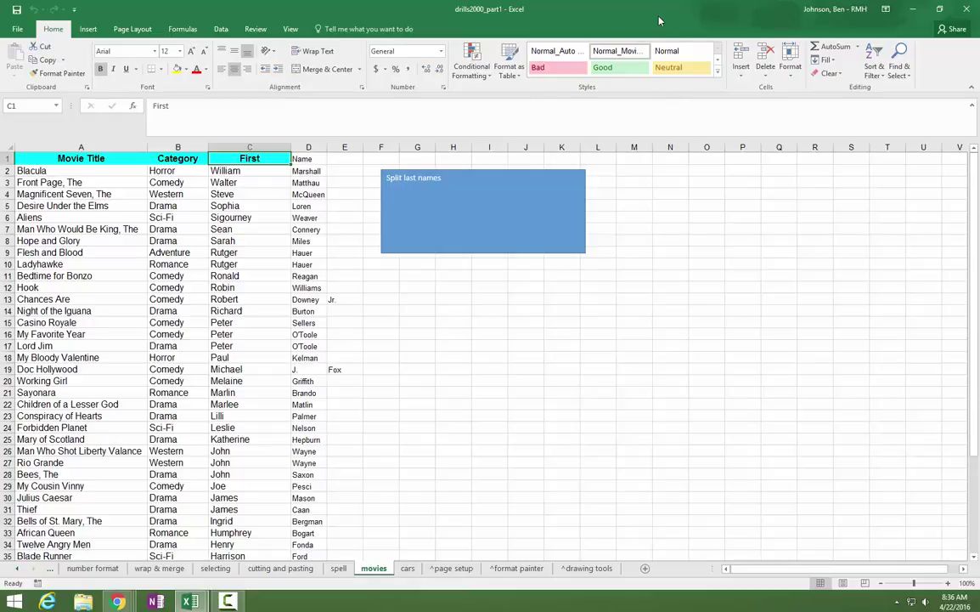
{"action": "left_click_drag", "start_coordinate": [641, 11], "coordinate": [565, 33]}
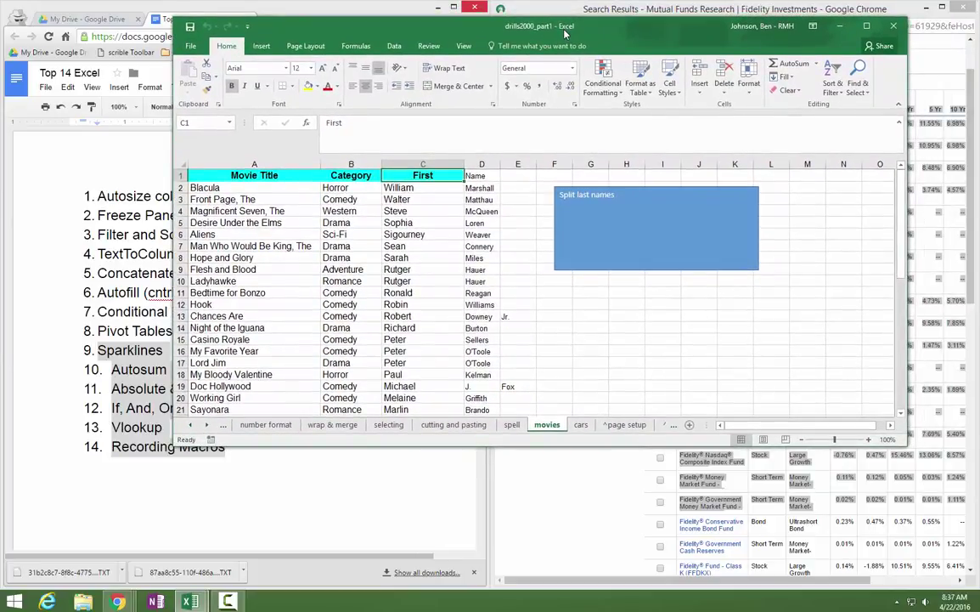